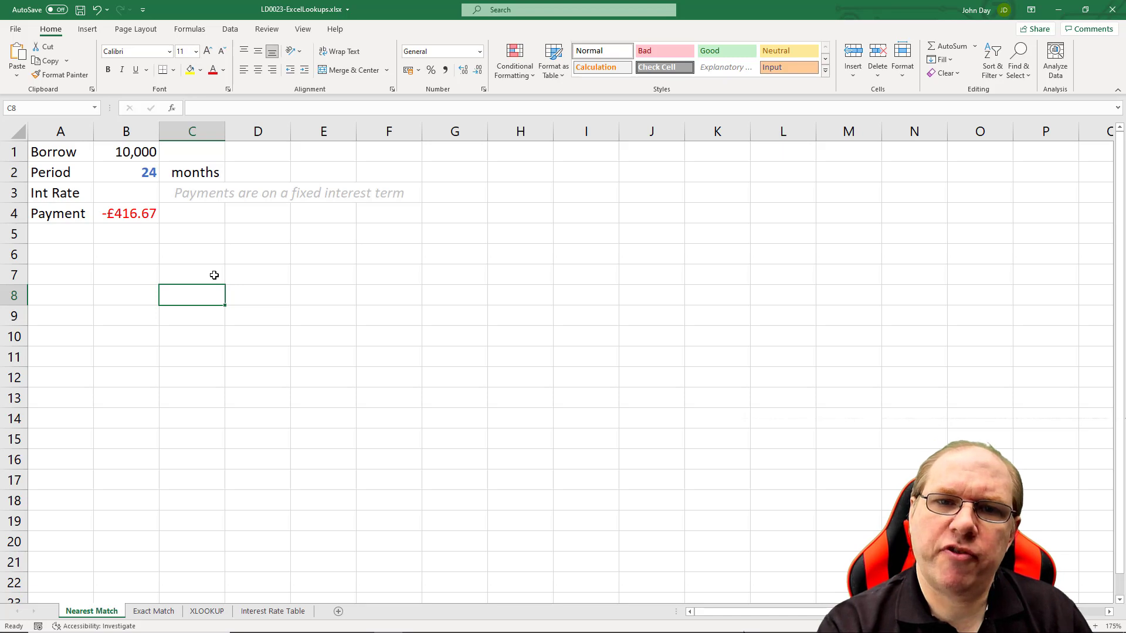
Examine the borrowed amount, period and payment formula cells on the Nearest Match sheet.
key(Left)
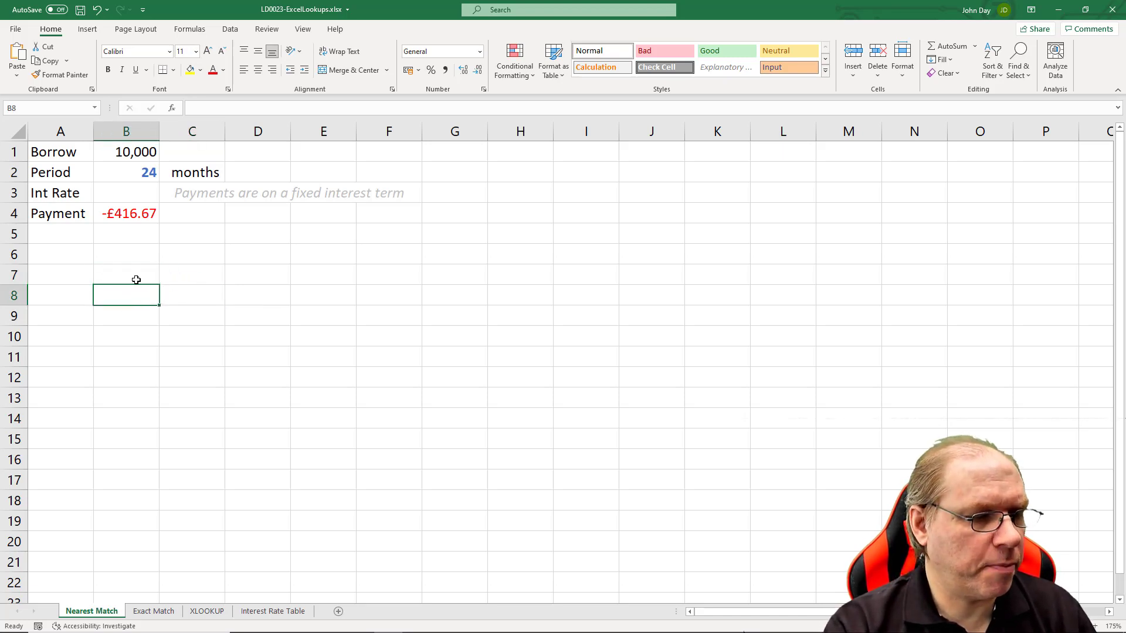
click(136, 280)
click(143, 257)
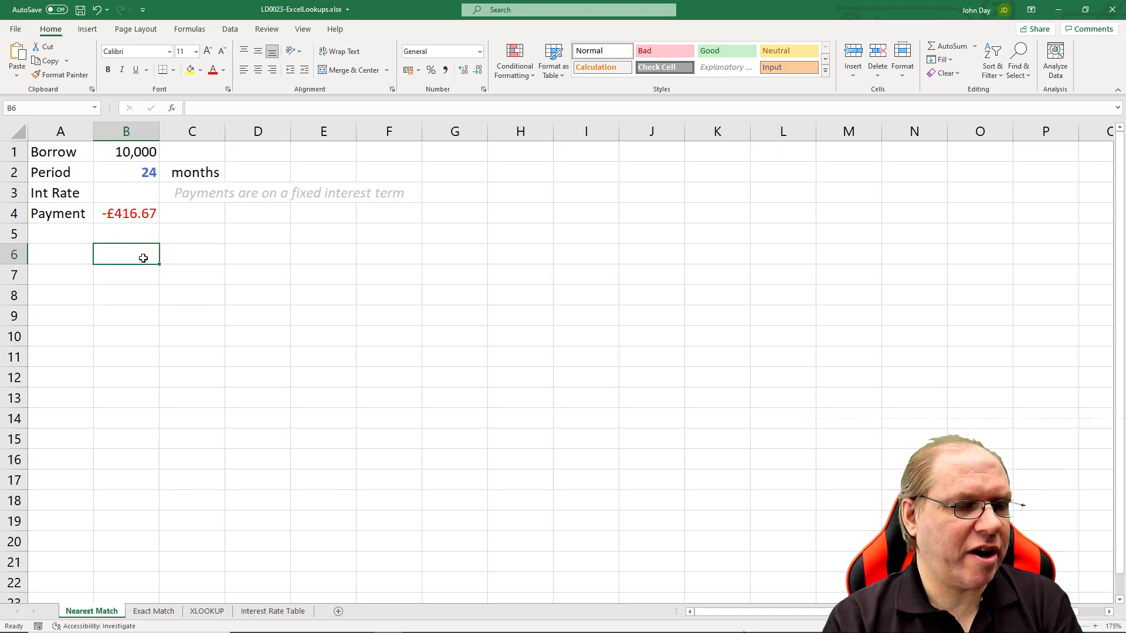
click(132, 169)
click(125, 218)
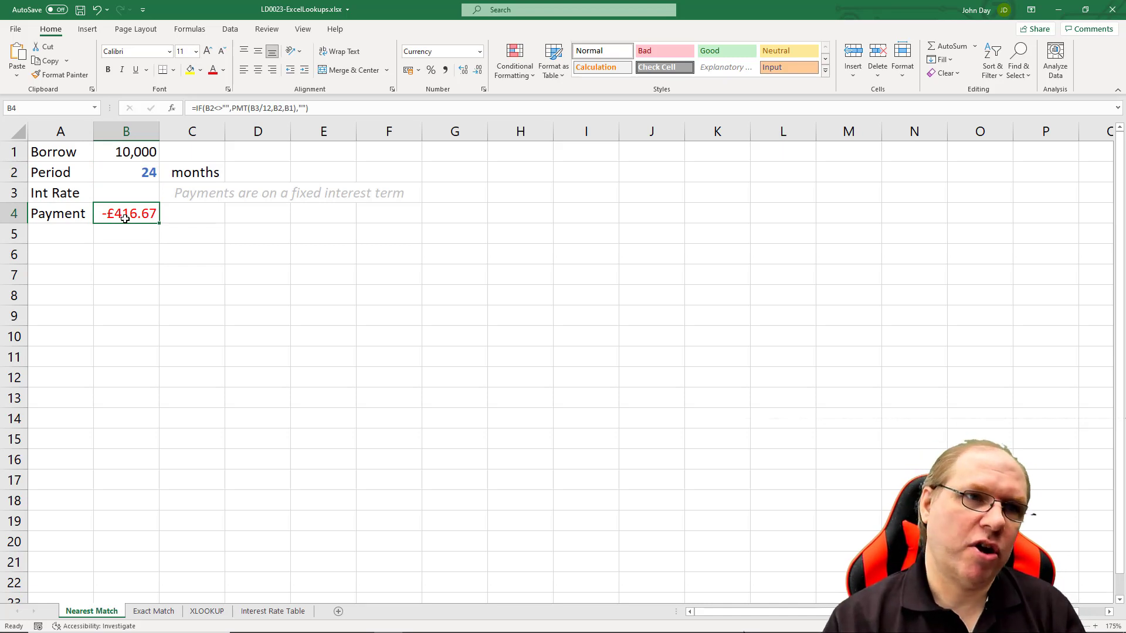
click(130, 155)
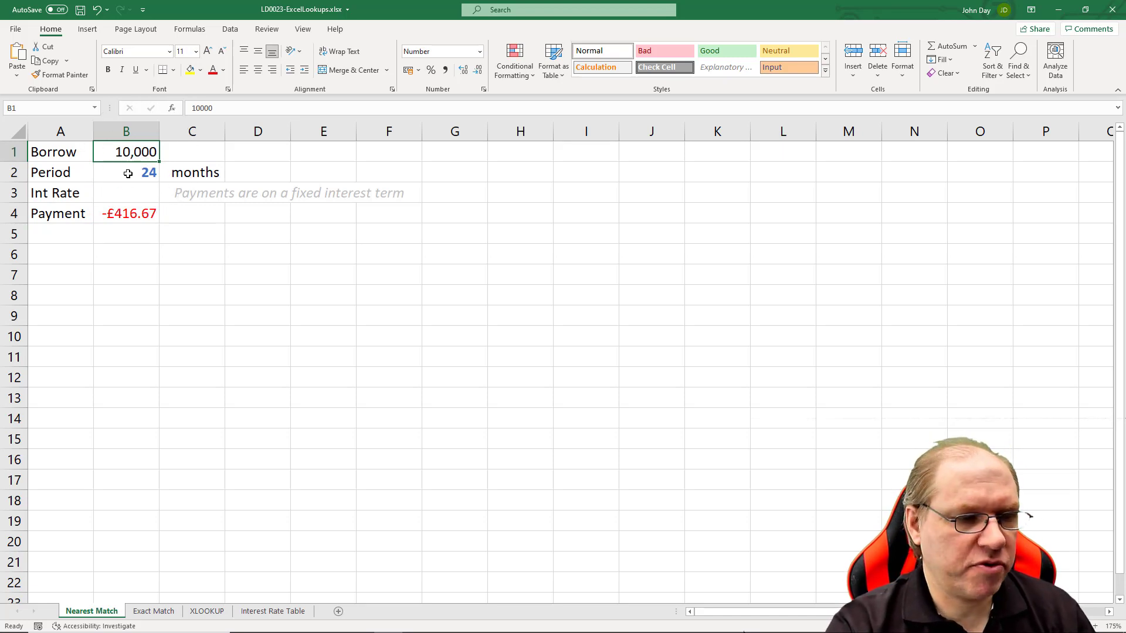
click(128, 173)
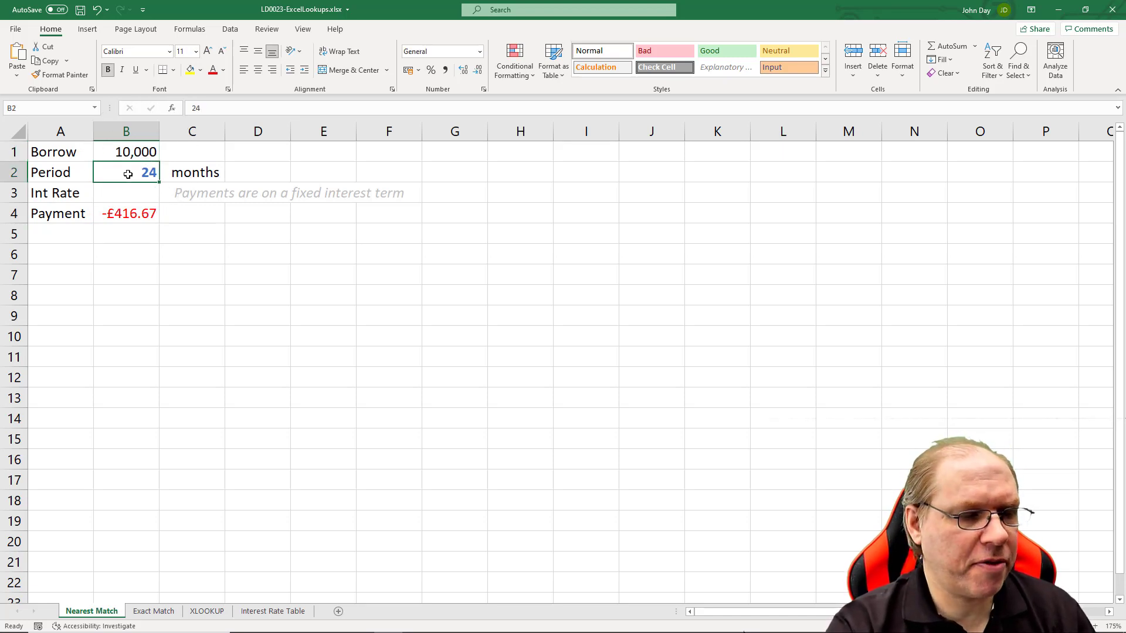
click(127, 213)
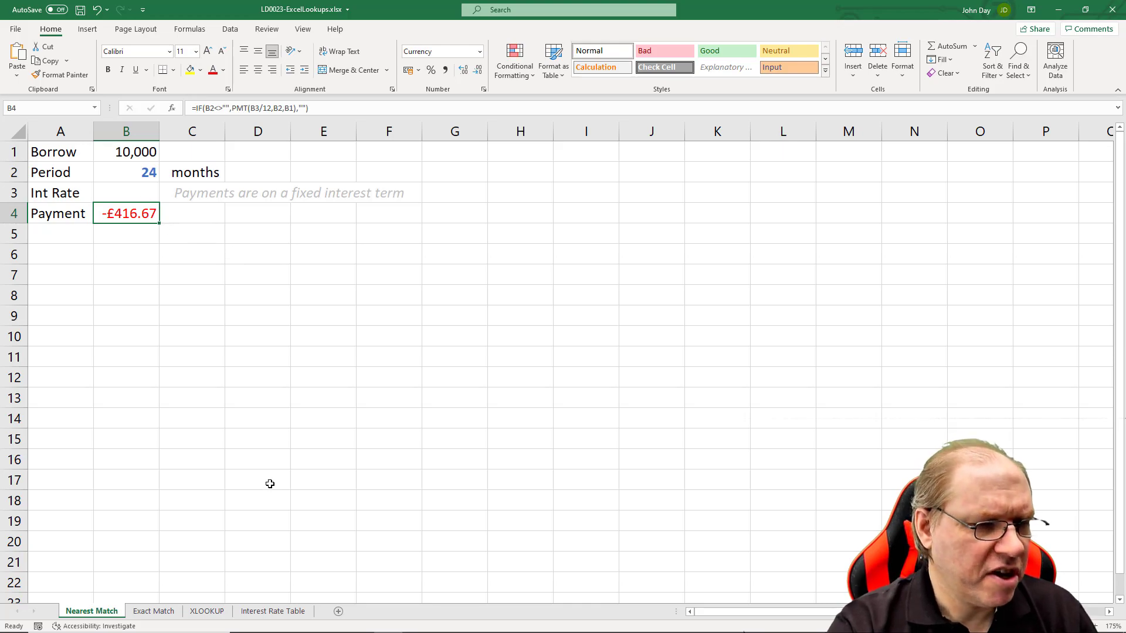
Open the Interest Rate Table sheet and examine the Period and Int Rate columns of the vertical table.
click(273, 611)
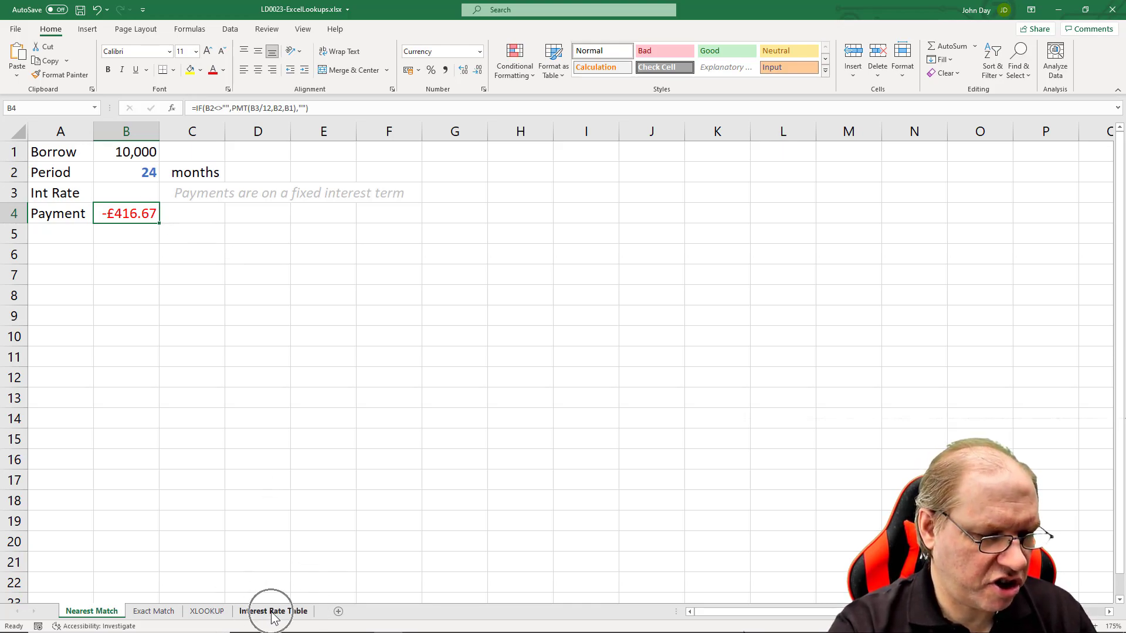
click(175, 333)
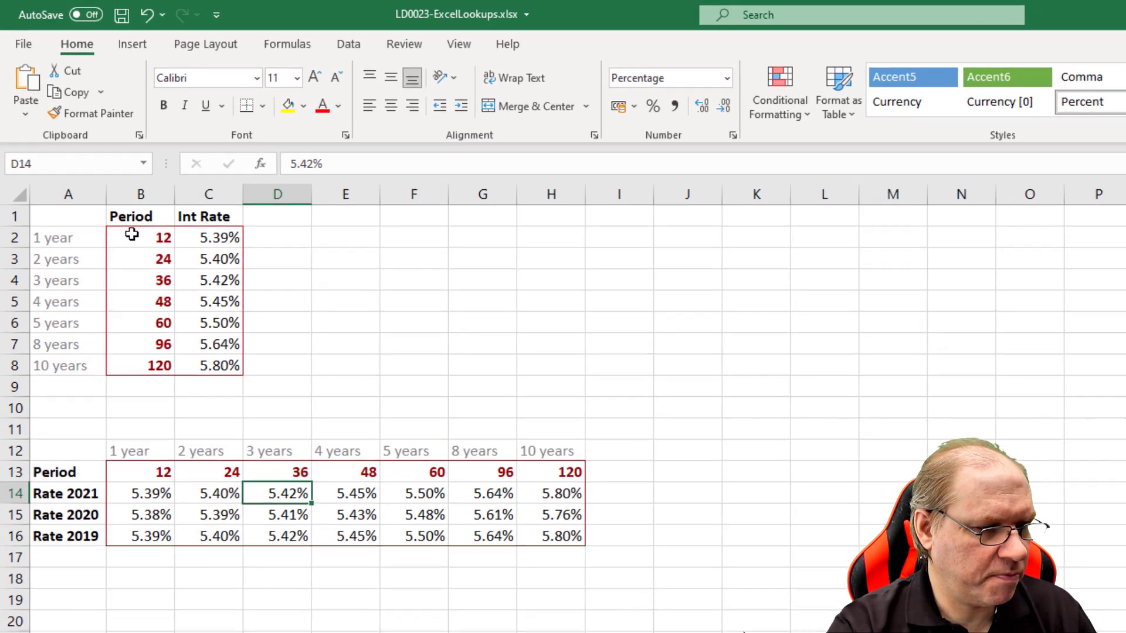
drag(89, 156, 94, 241)
drag(143, 366, 144, 368)
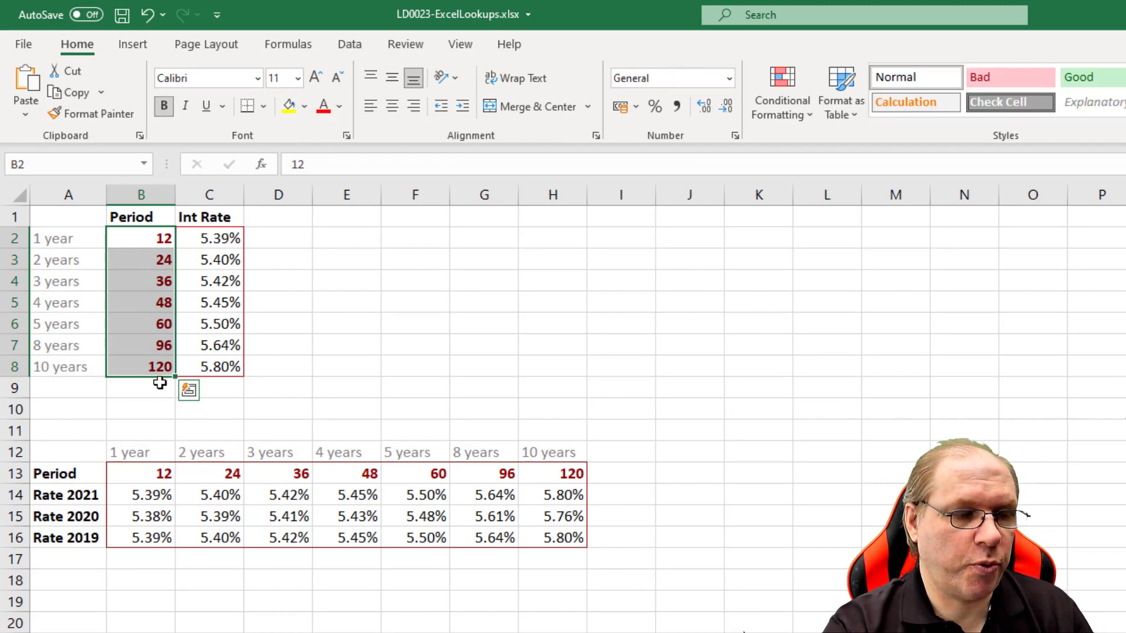
drag(209, 237, 204, 354)
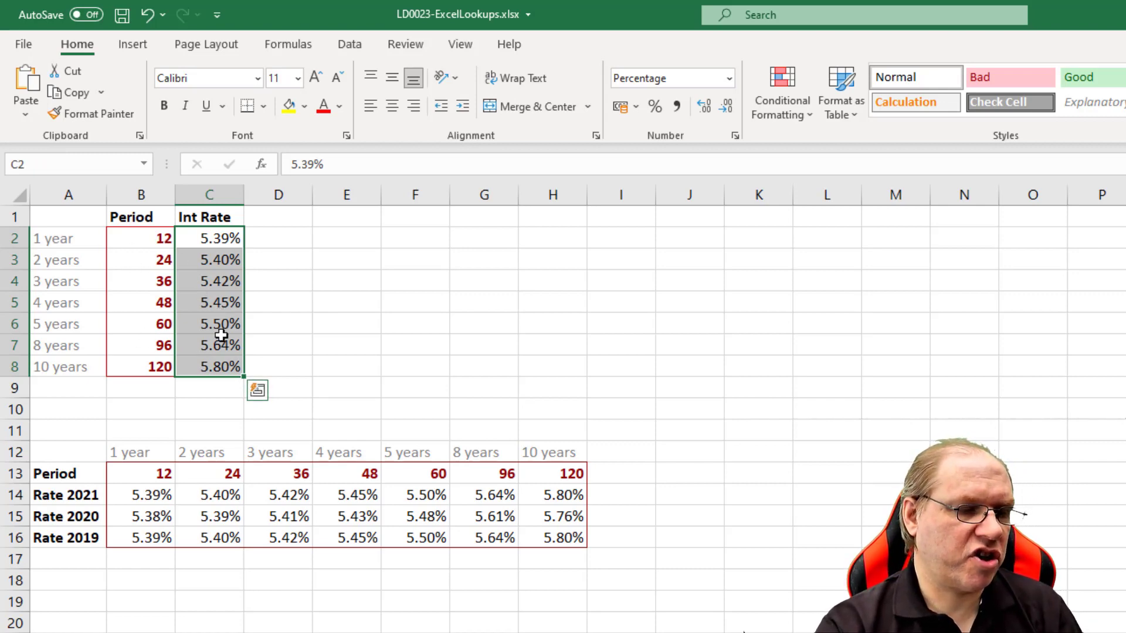
click(160, 260)
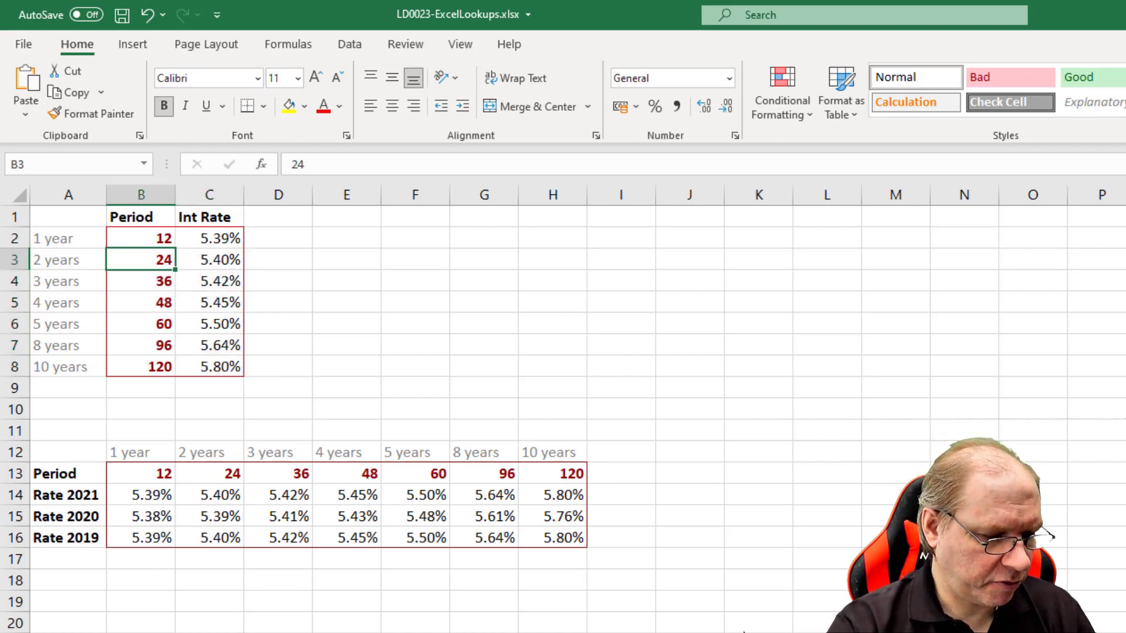
Check the loan period on the Nearest Match sheet against the rate table's Period column and locate the 24-month interest rate.
key(ctrl+Page_Up)
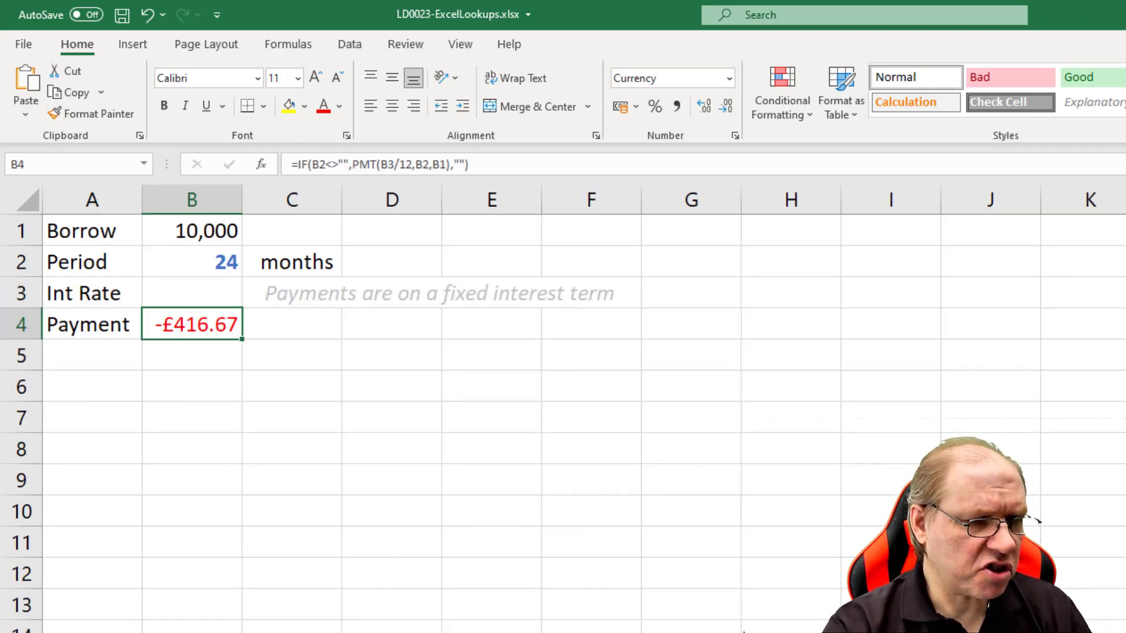
key(ctrl+Page_Down)
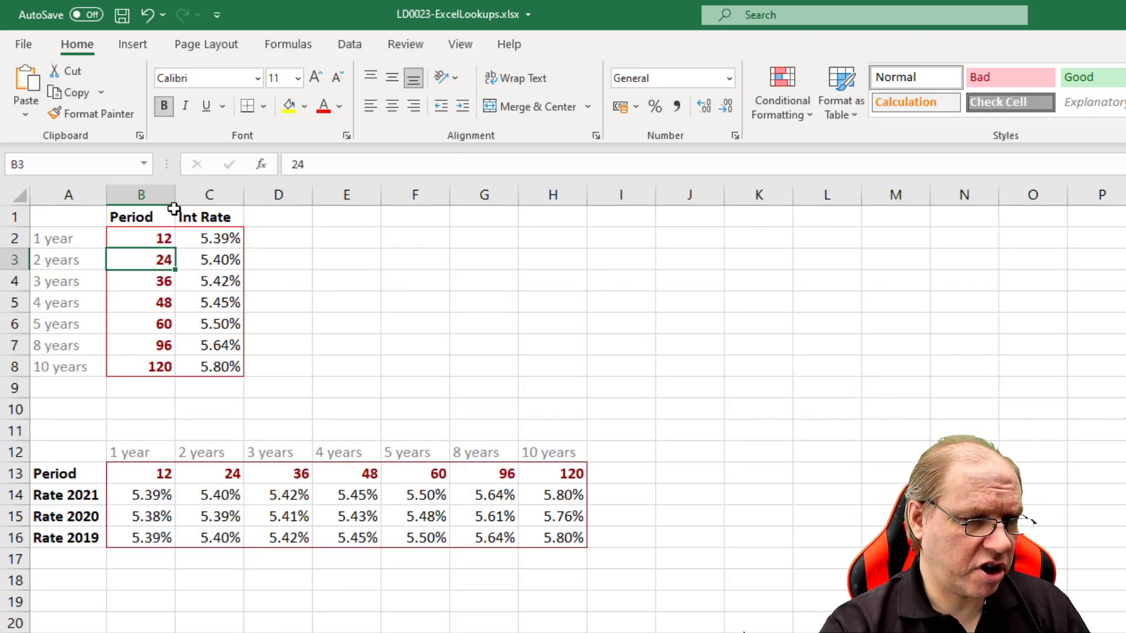
click(139, 240)
click(138, 257)
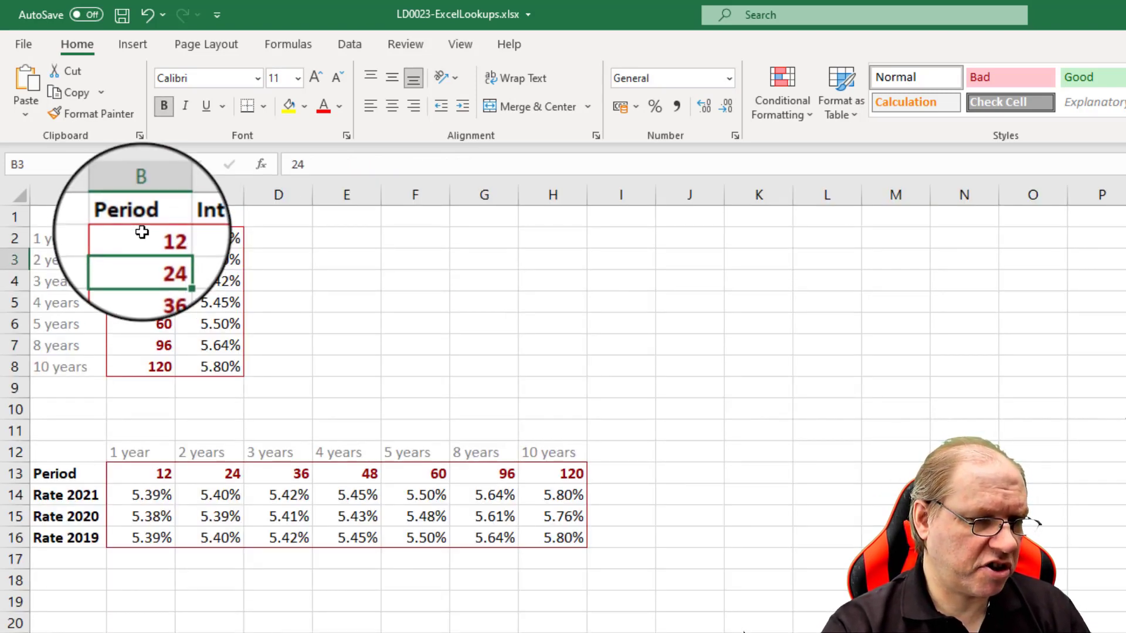
click(139, 237)
drag(140, 237, 138, 367)
click(144, 260)
click(207, 260)
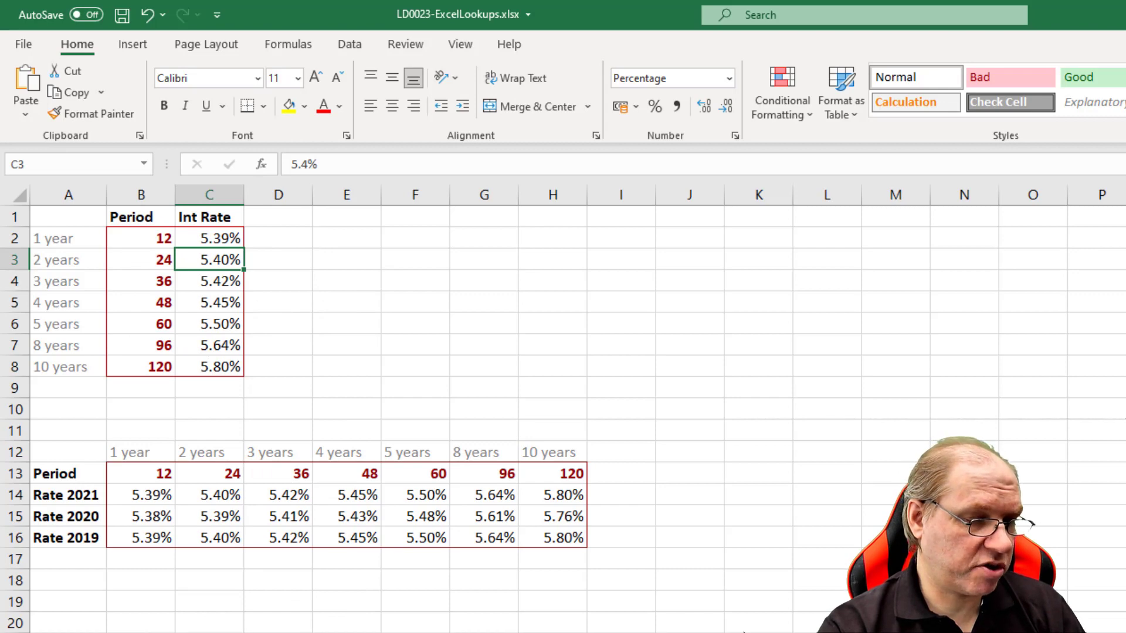
Enter 5.40% as the interest rate in B3 of the Nearest Match sheet.
key(ctrl+Page_Up)
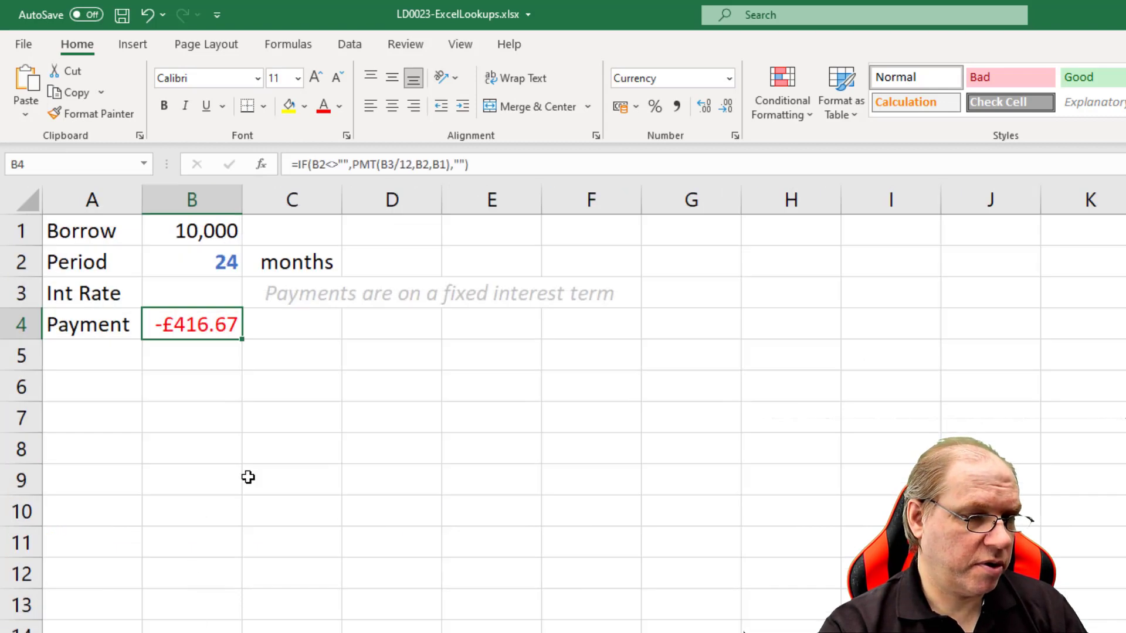
click(193, 294)
text(5.40)
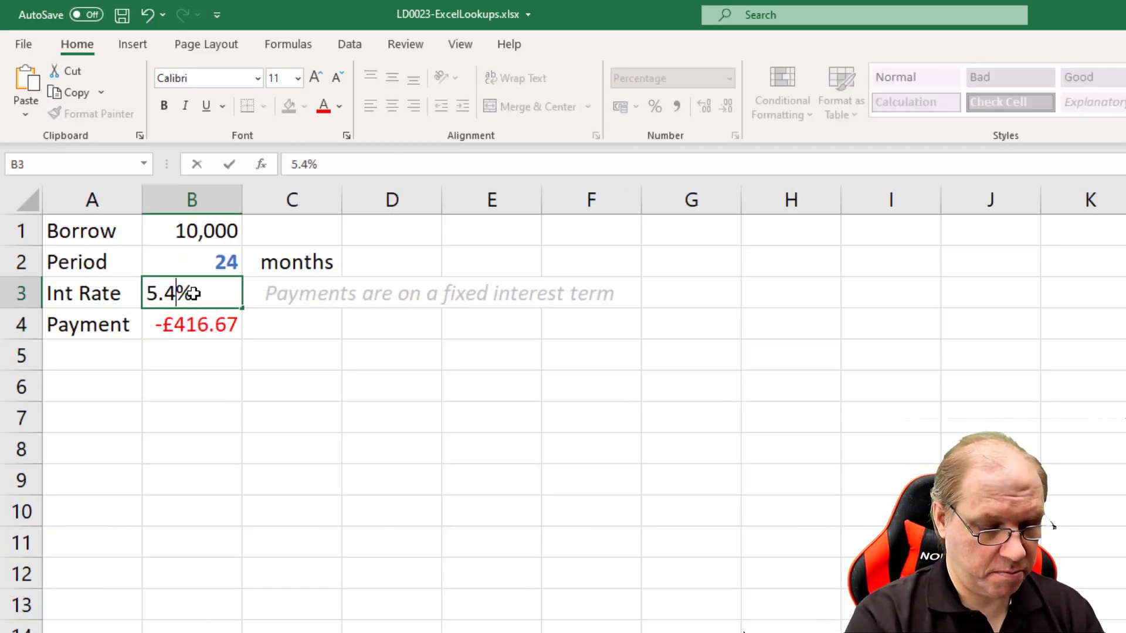
key(Return)
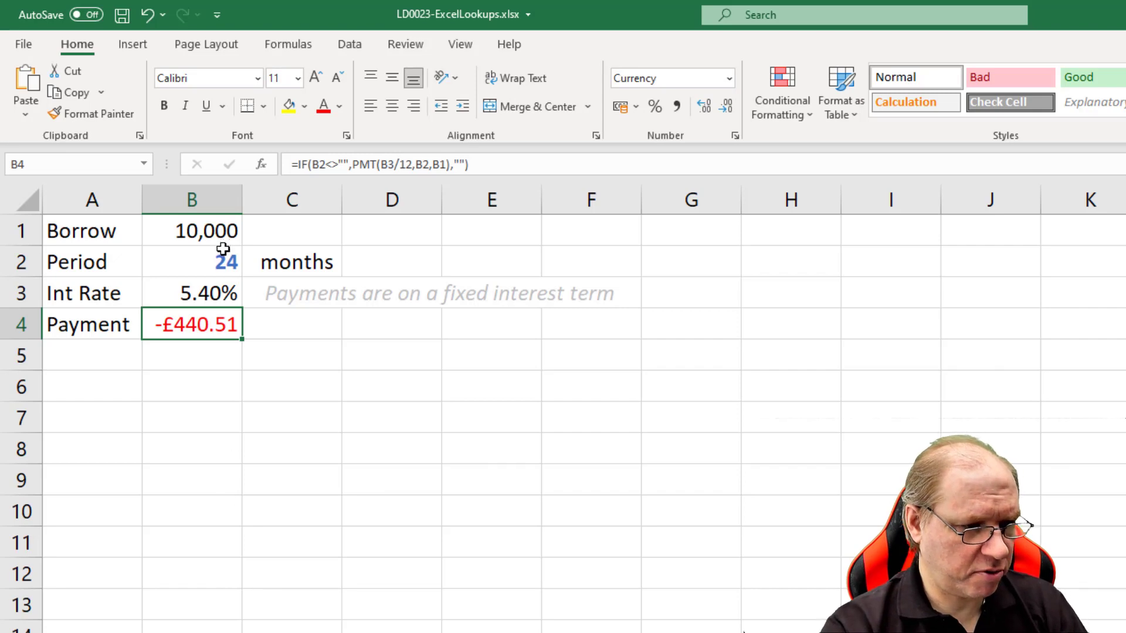
Clear the interest rate in B3 and set the loan period in B2 to 36 months.
click(201, 300)
key(Delete)
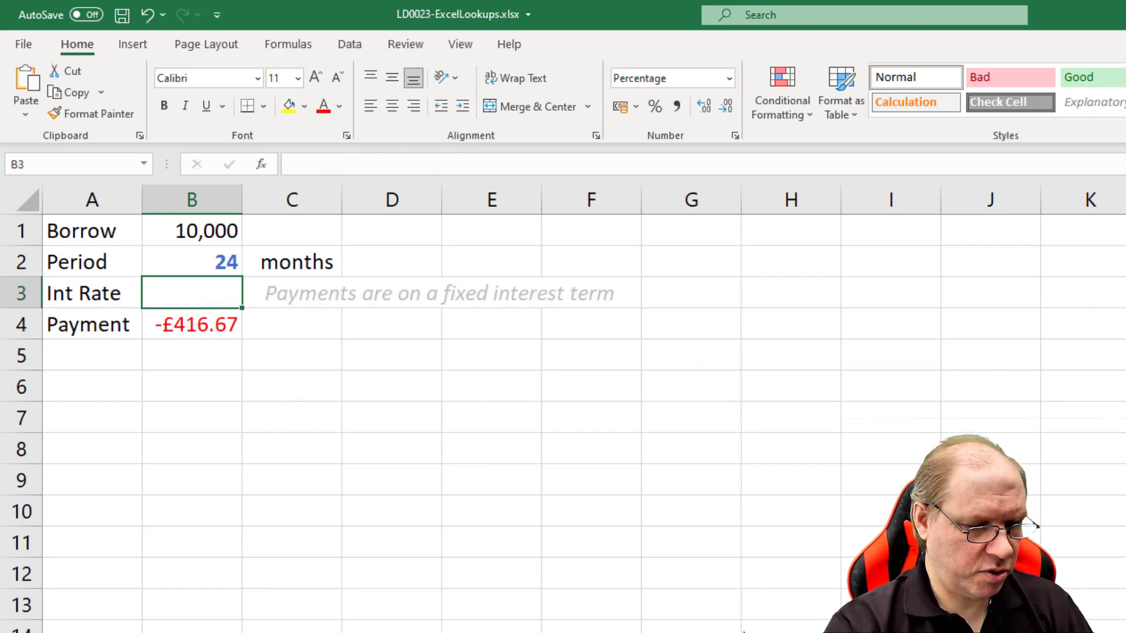
click(194, 268)
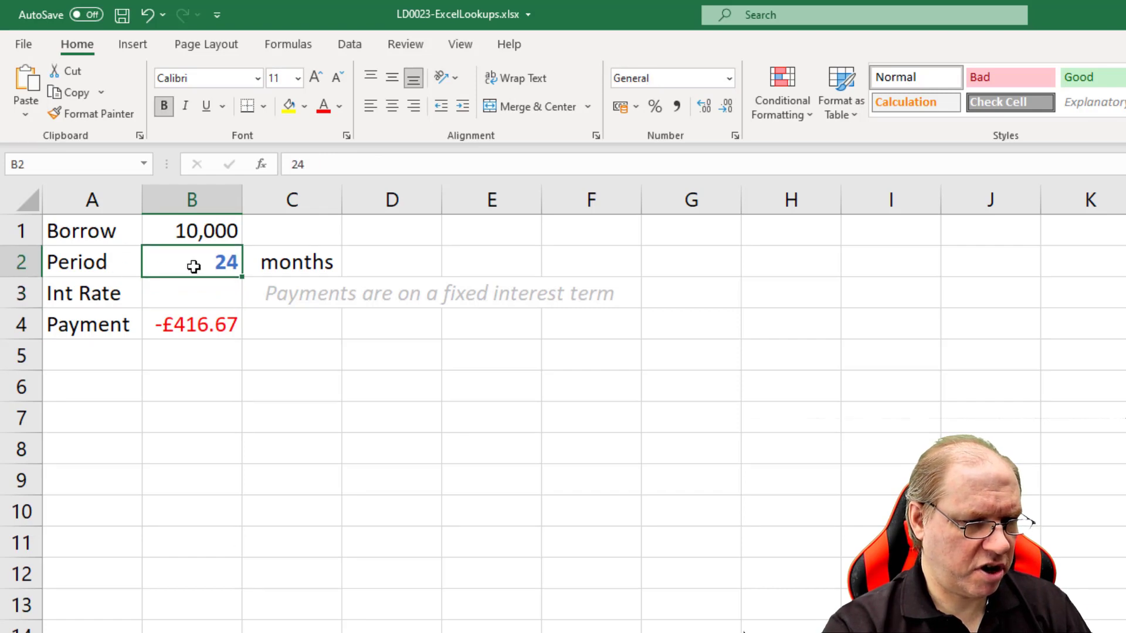
text(36)
key(Return)
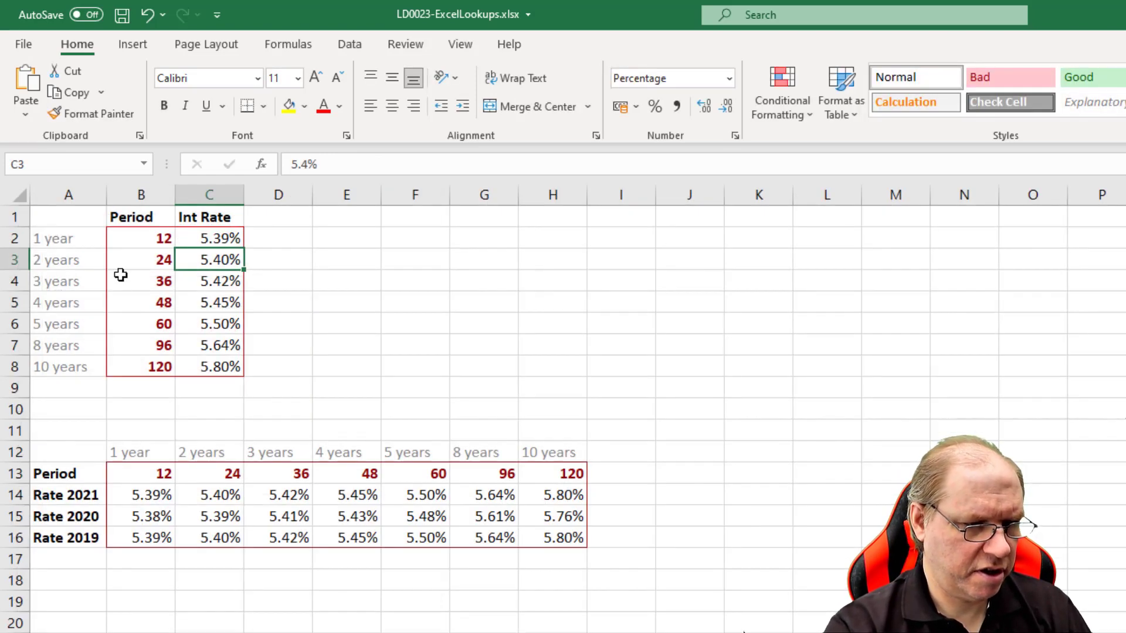
Look down the Period column of the Interest Rate Table sheet for 36 months and read across to its interest rate.
click(142, 239)
click(145, 257)
click(143, 280)
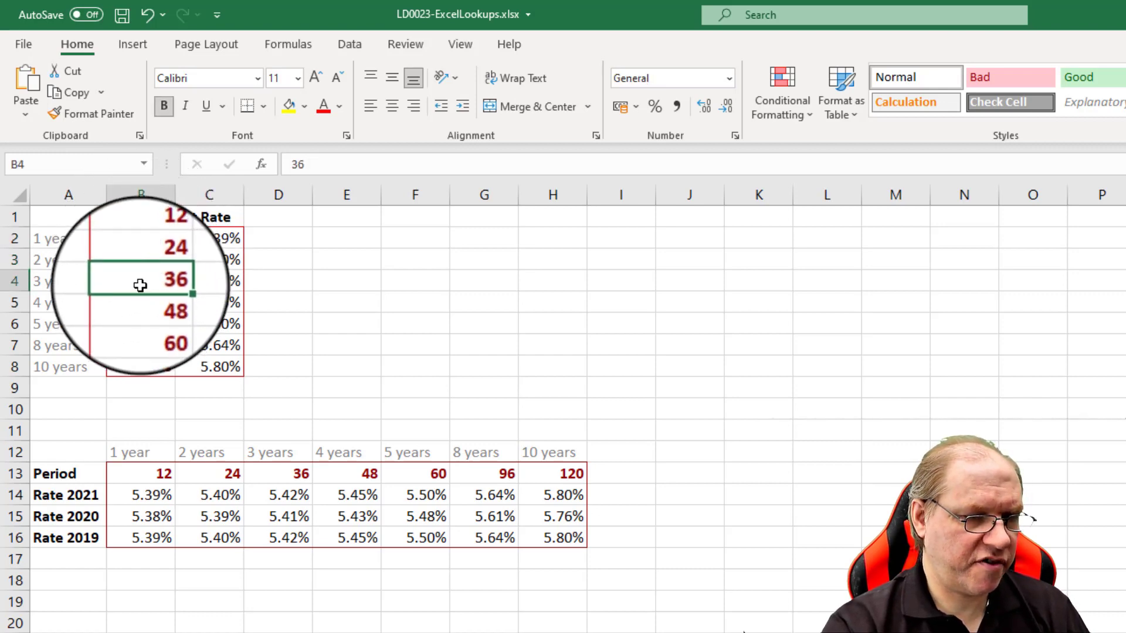
click(205, 283)
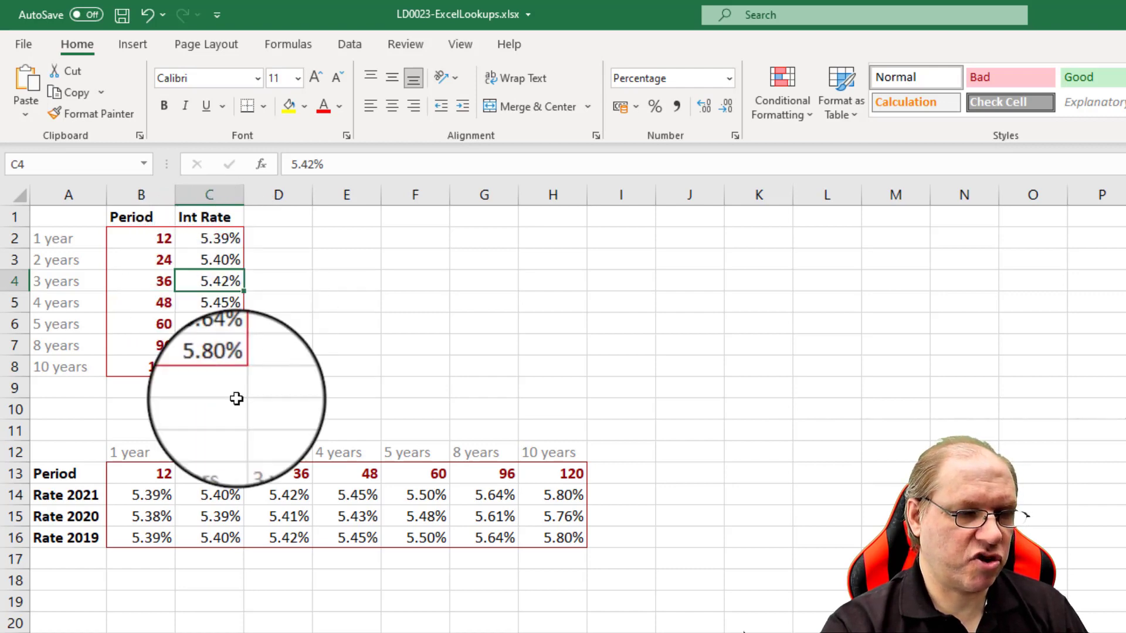
Enter 5.42% as the interest rate in B3 of the Nearest Match sheet.
click(258, 632)
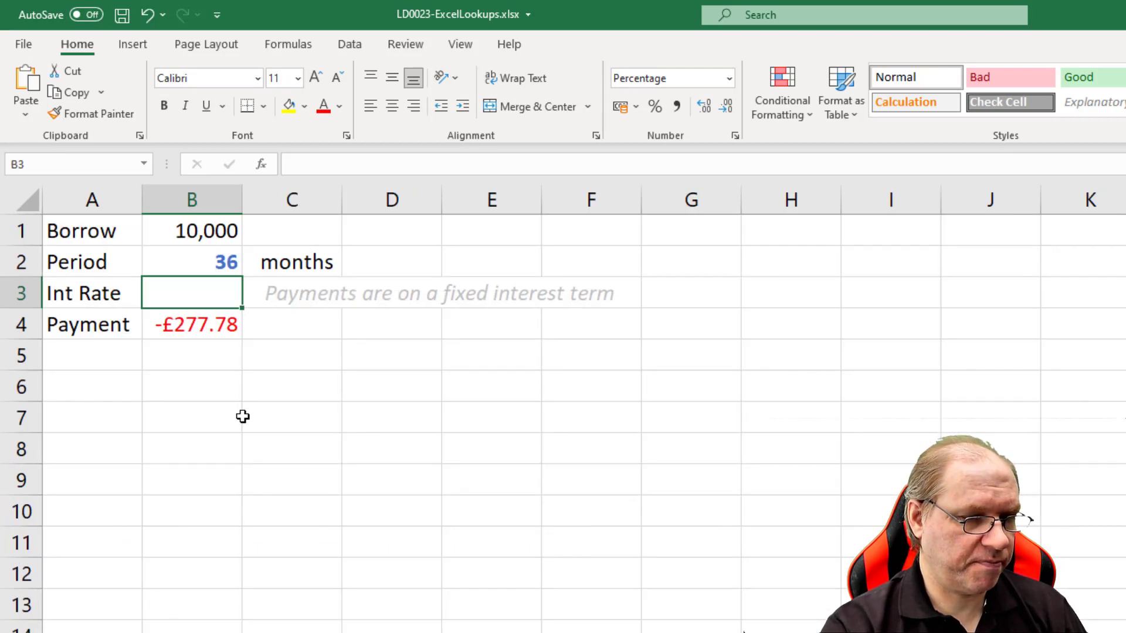
text(5)
text(.42)
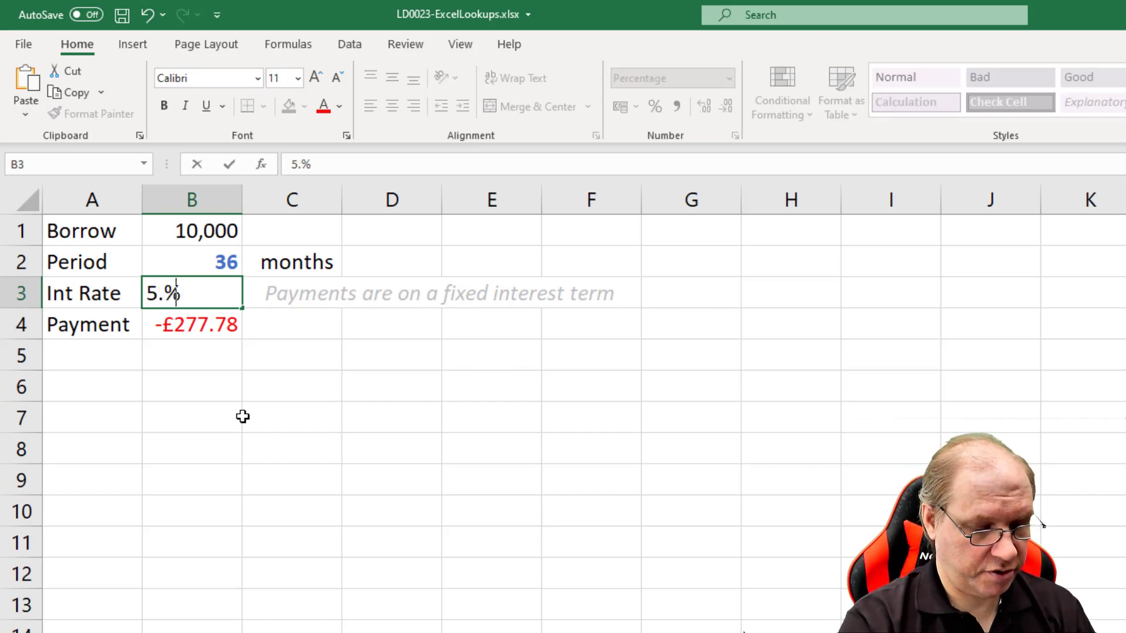
key(Return)
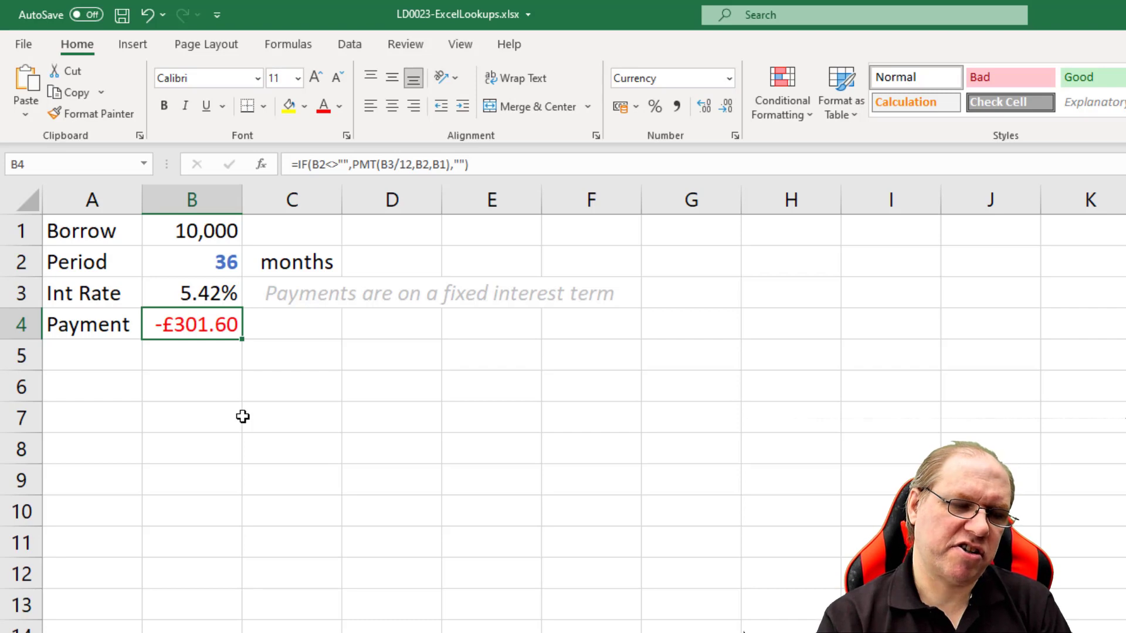
Set the loan period in B2 to 30 months and clear the interest rate in B3.
click(220, 262)
text(30)
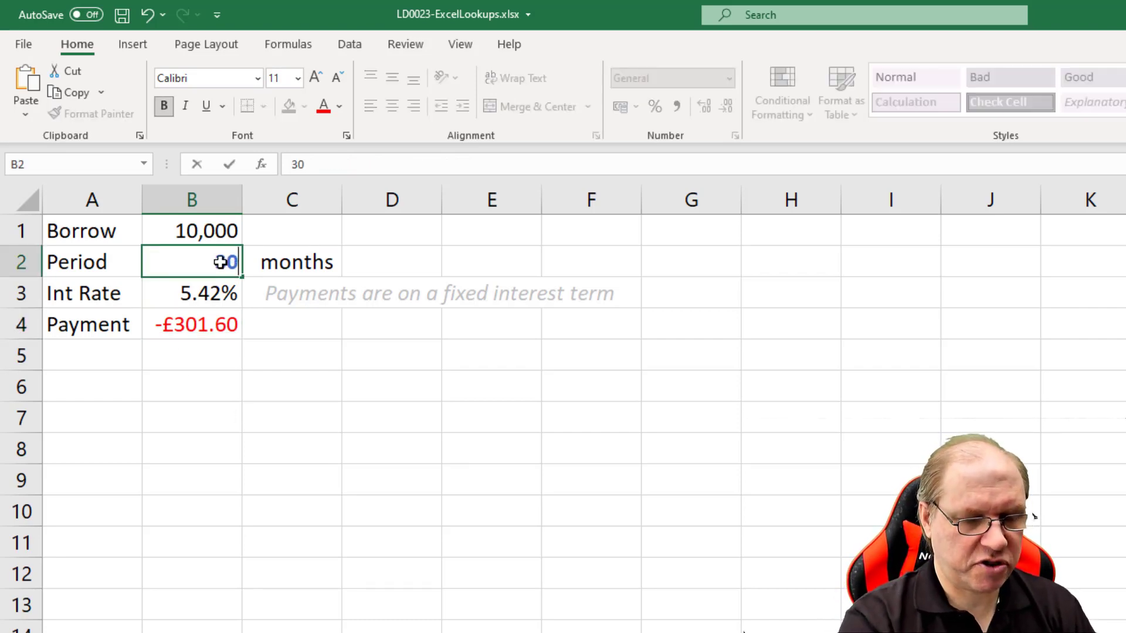
key(Return)
click(221, 262)
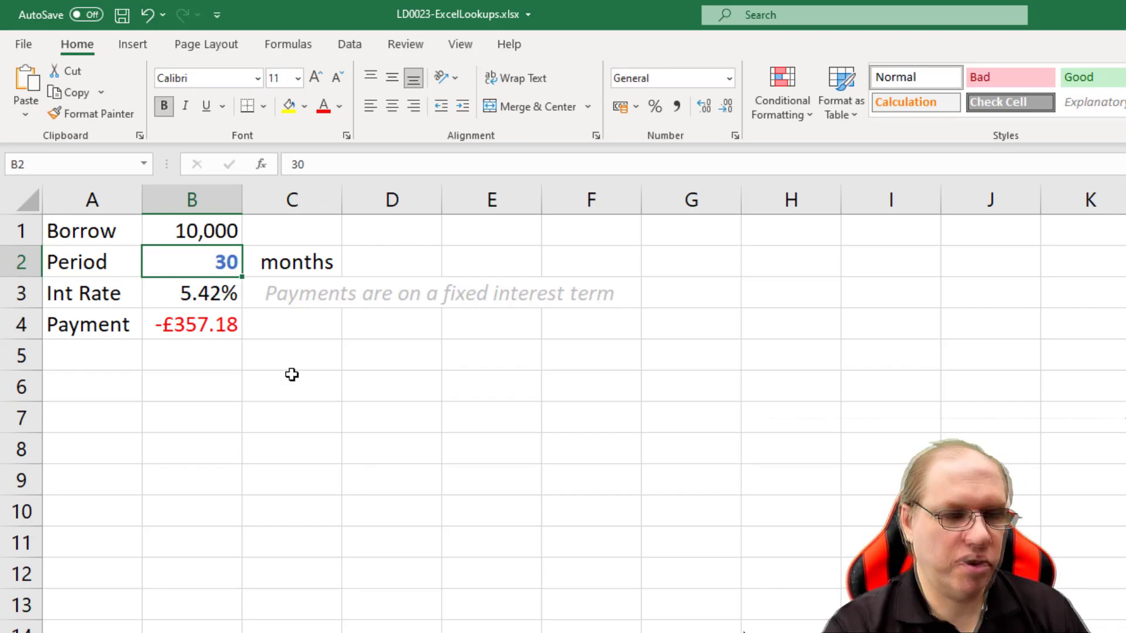
click(217, 294)
key(Delete)
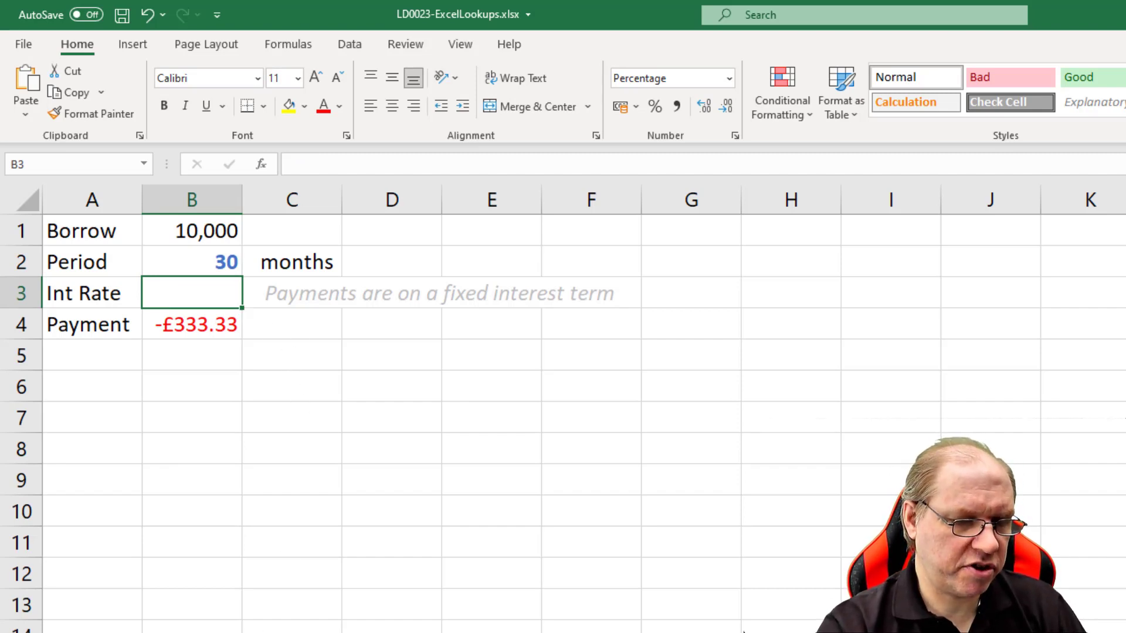
Find where a 30-month period falls in the vertical rate table and select the interest rate of the nearest lower period, 24 months.
key(ctrl+Page_Down)
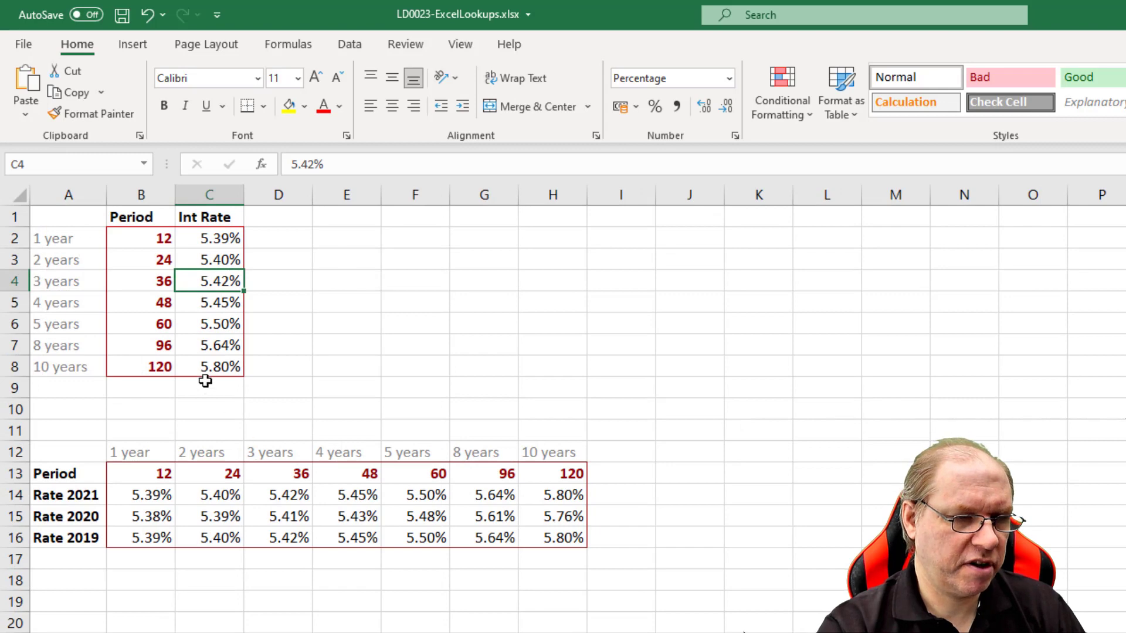
click(204, 383)
click(150, 236)
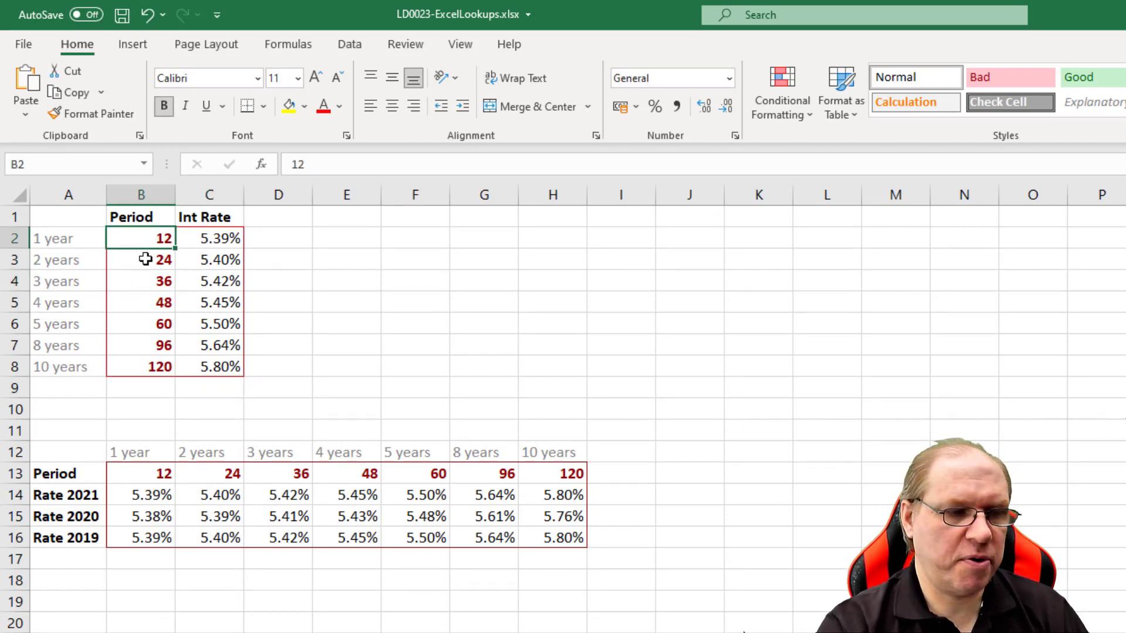
click(146, 262)
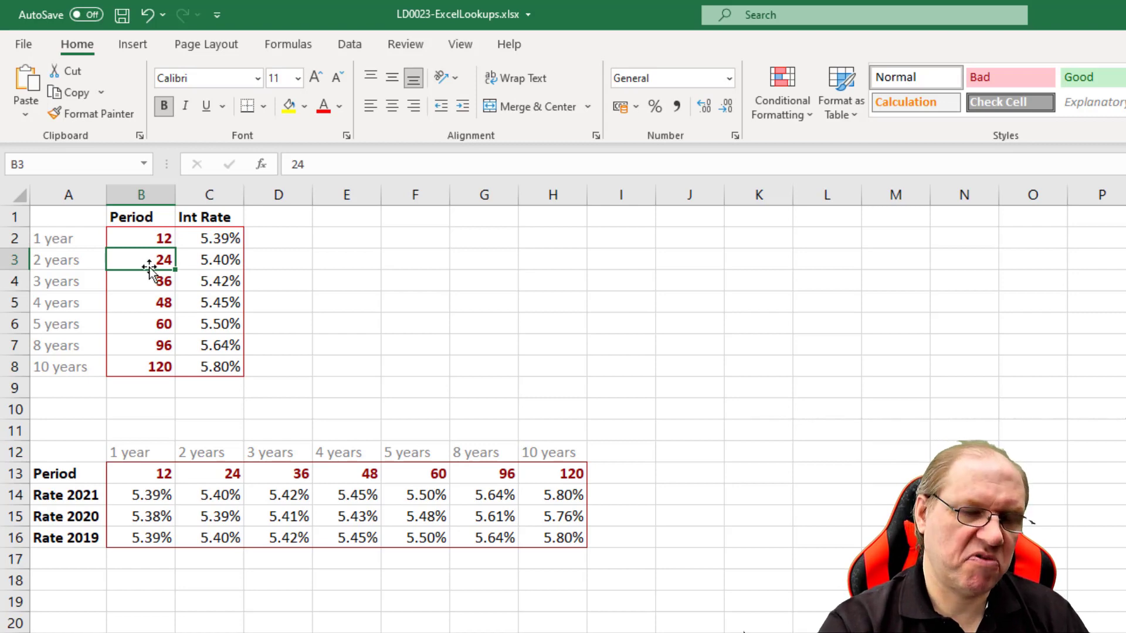
click(150, 285)
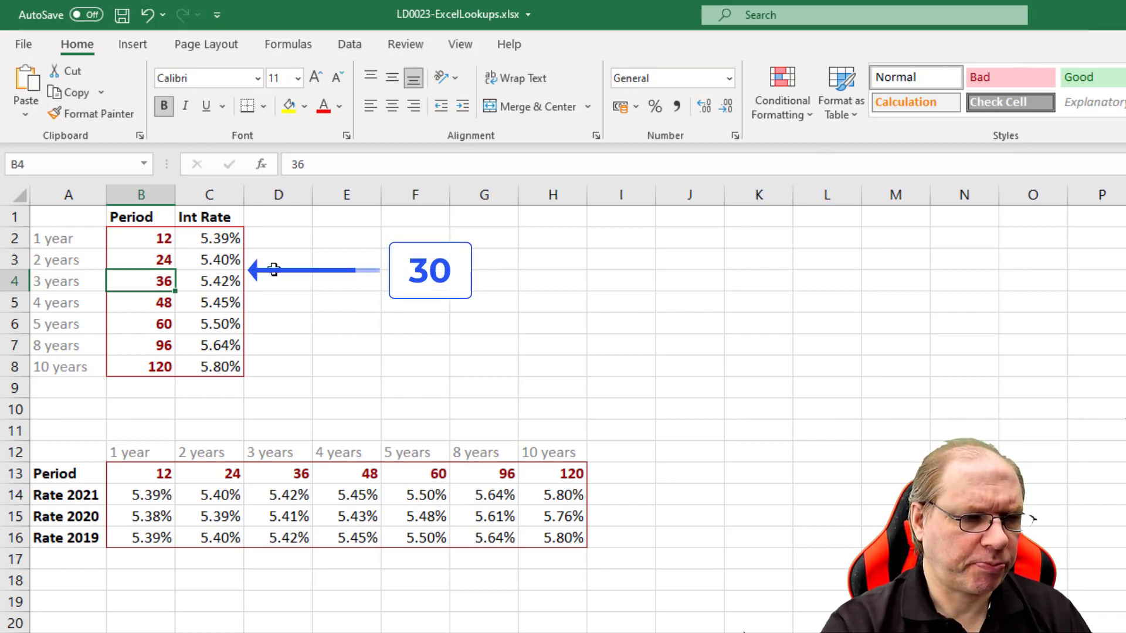
drag(168, 263, 220, 263)
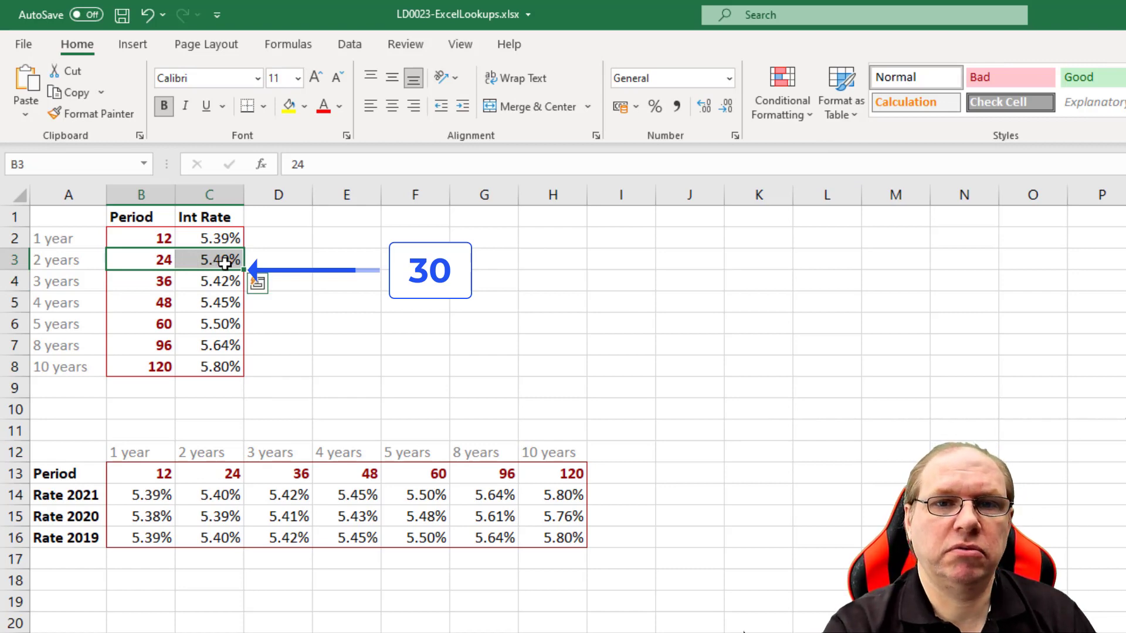
click(220, 261)
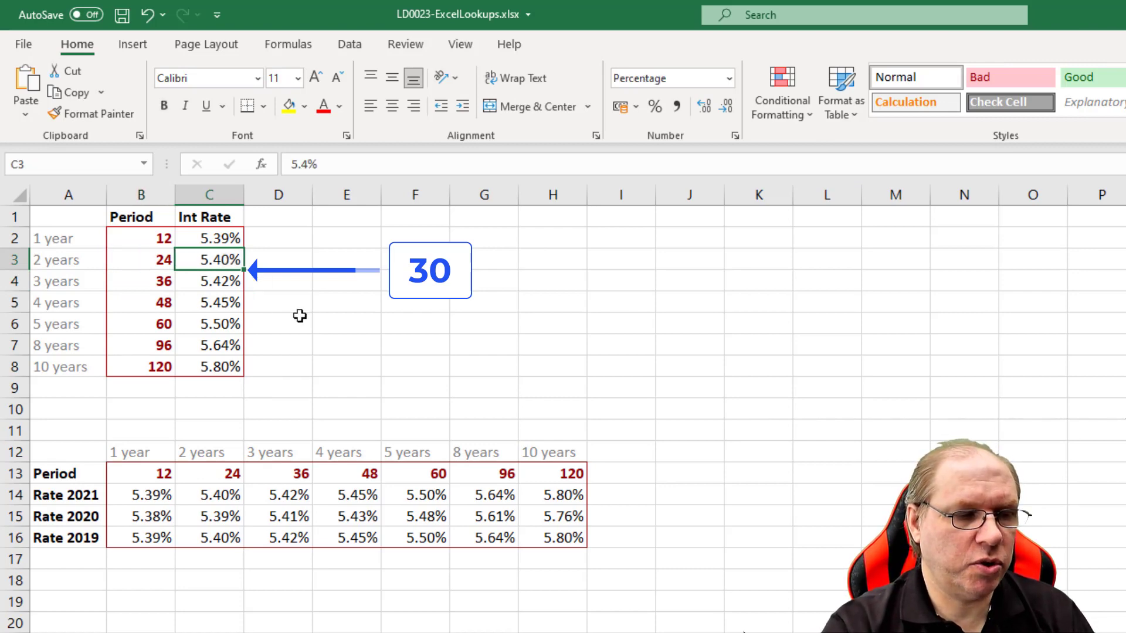
Compare the 36-month row with the 24-month rate and enter 5.40% as the interest rate in B3 of the Nearest Match sheet.
drag(143, 282, 222, 281)
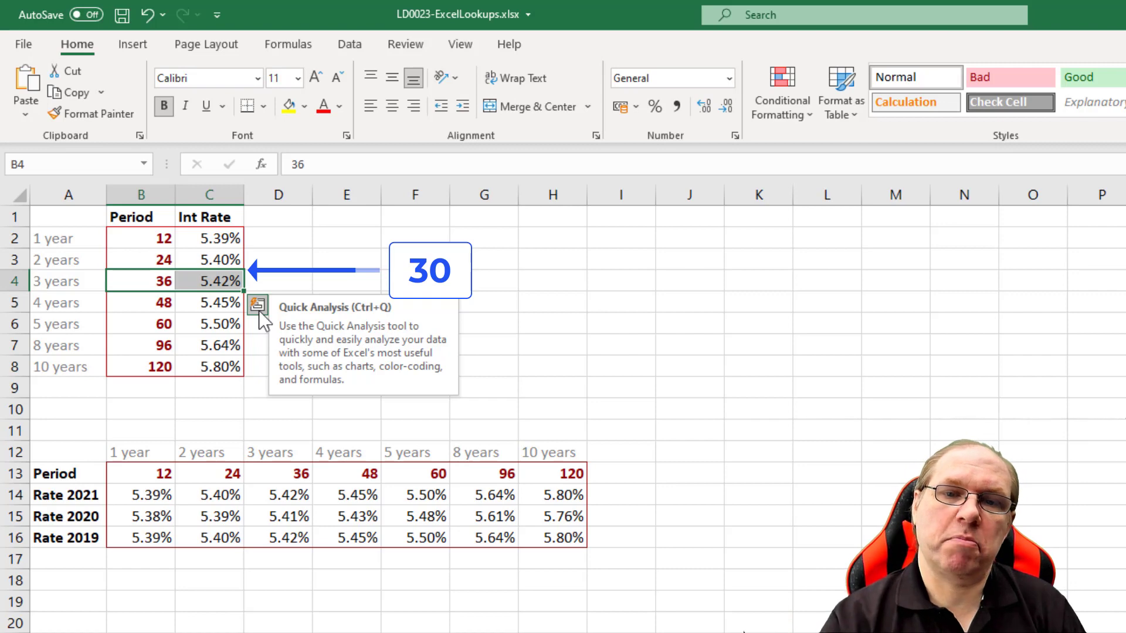
click(206, 259)
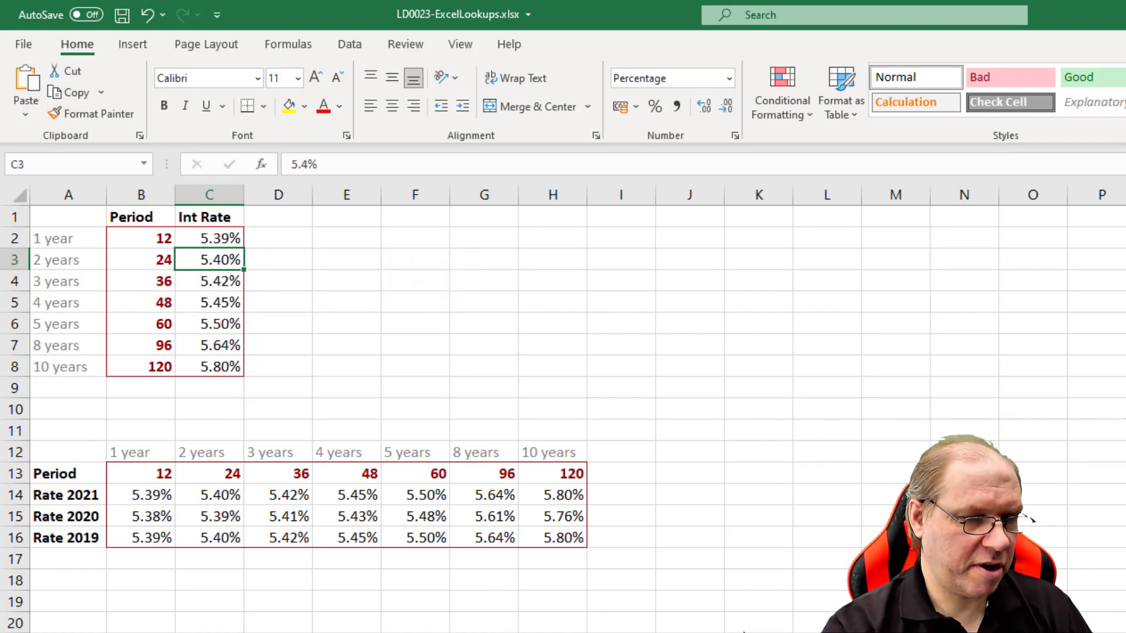
key(ctrl+Page_Up)
text(5.40)
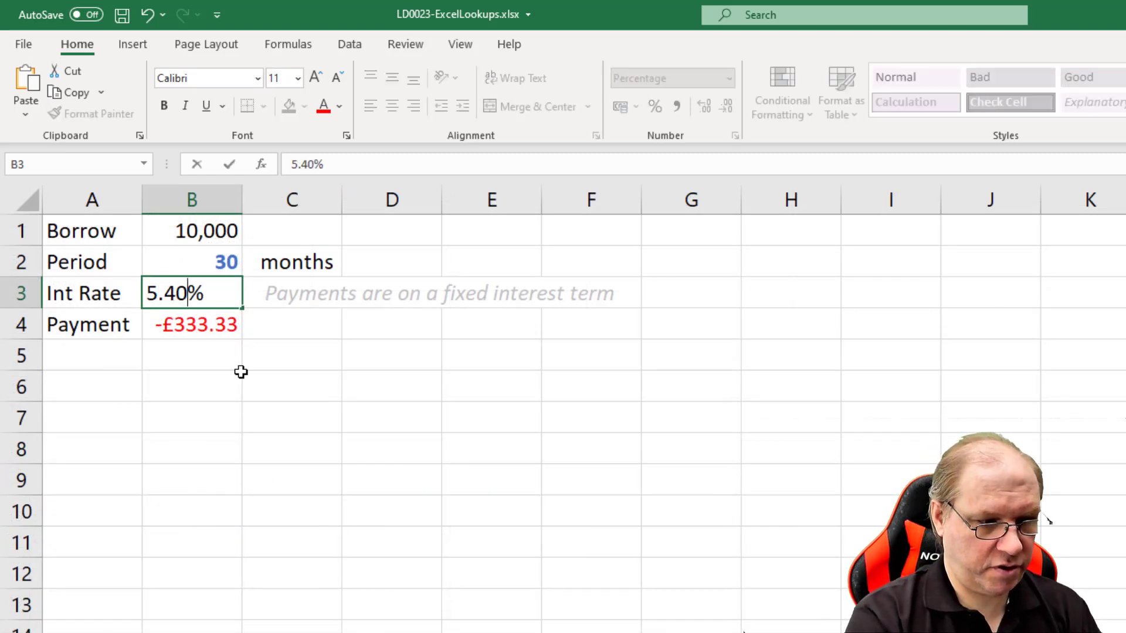
key(Return)
click(206, 291)
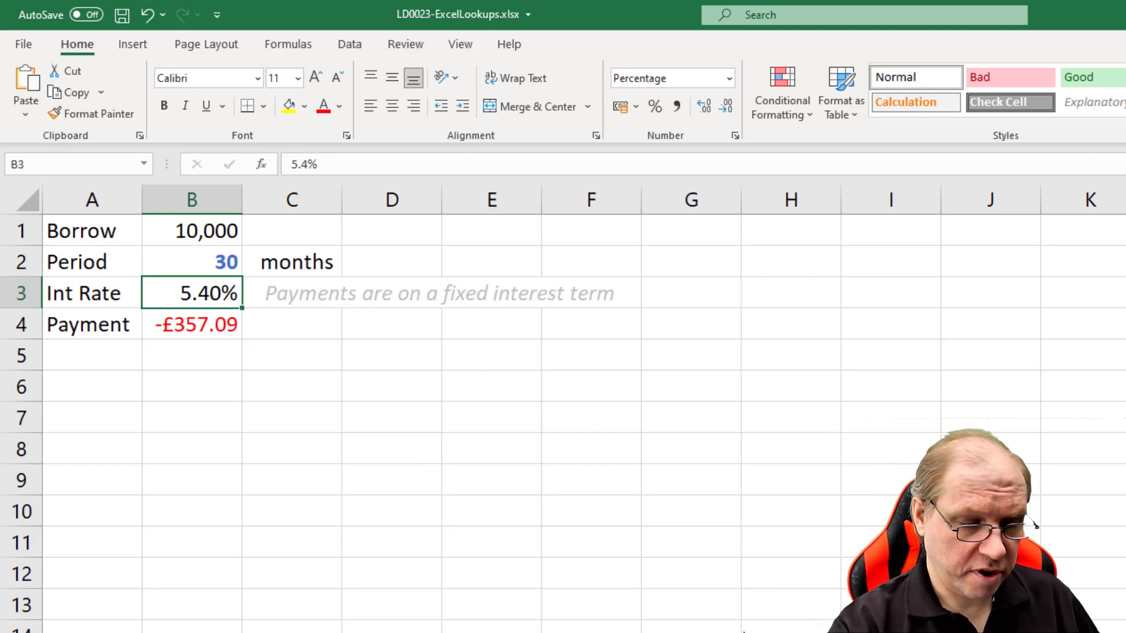
Examine the 36-month rate in the vertical table and the horizontal table of yearly rates on the Interest Rate Table sheet.
click(194, 632)
click(158, 311)
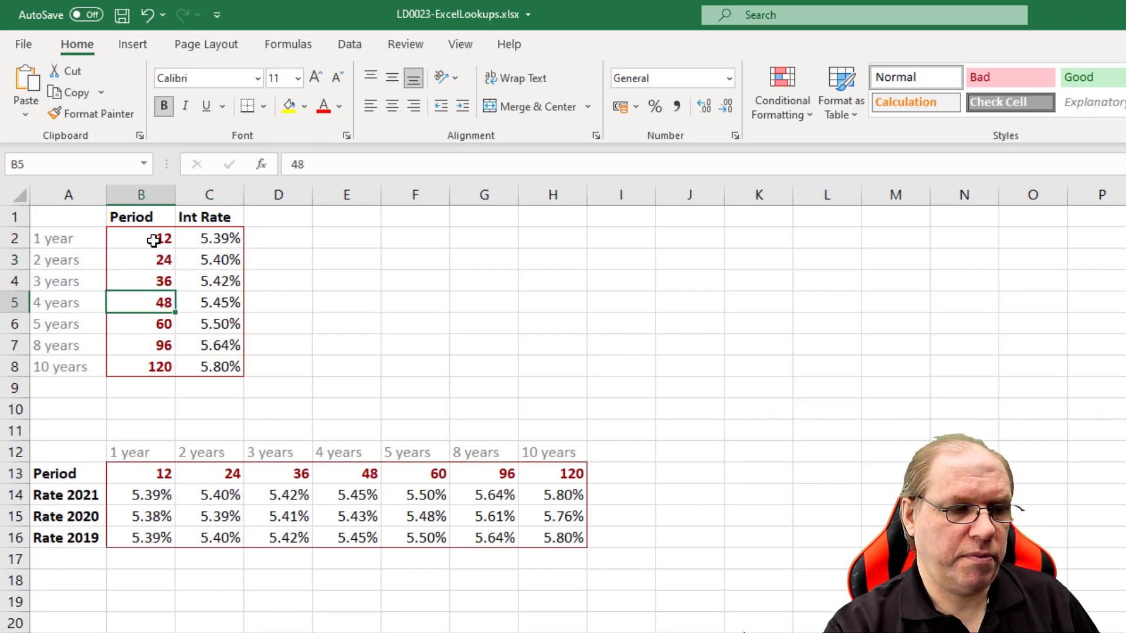
click(152, 274)
click(219, 284)
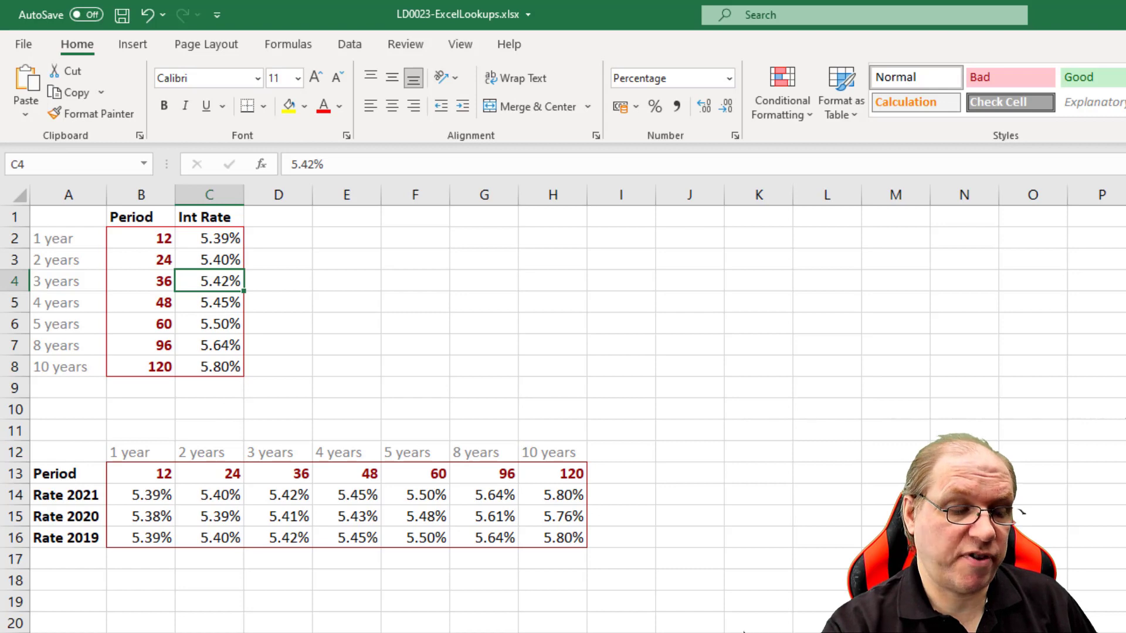
click(141, 632)
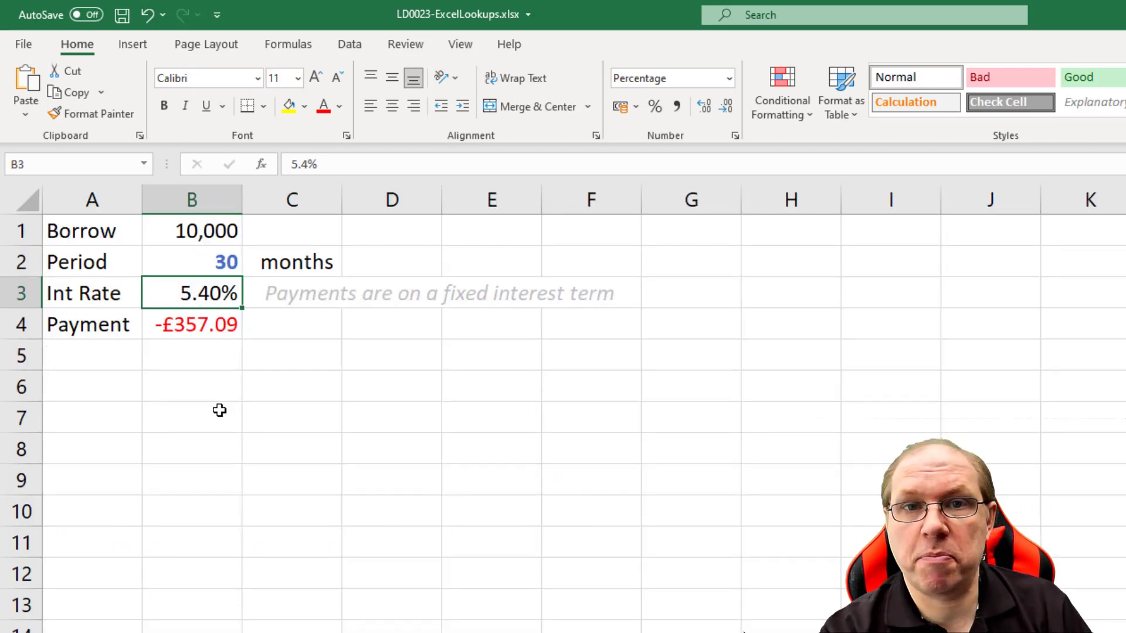
click(152, 632)
drag(129, 476, 530, 538)
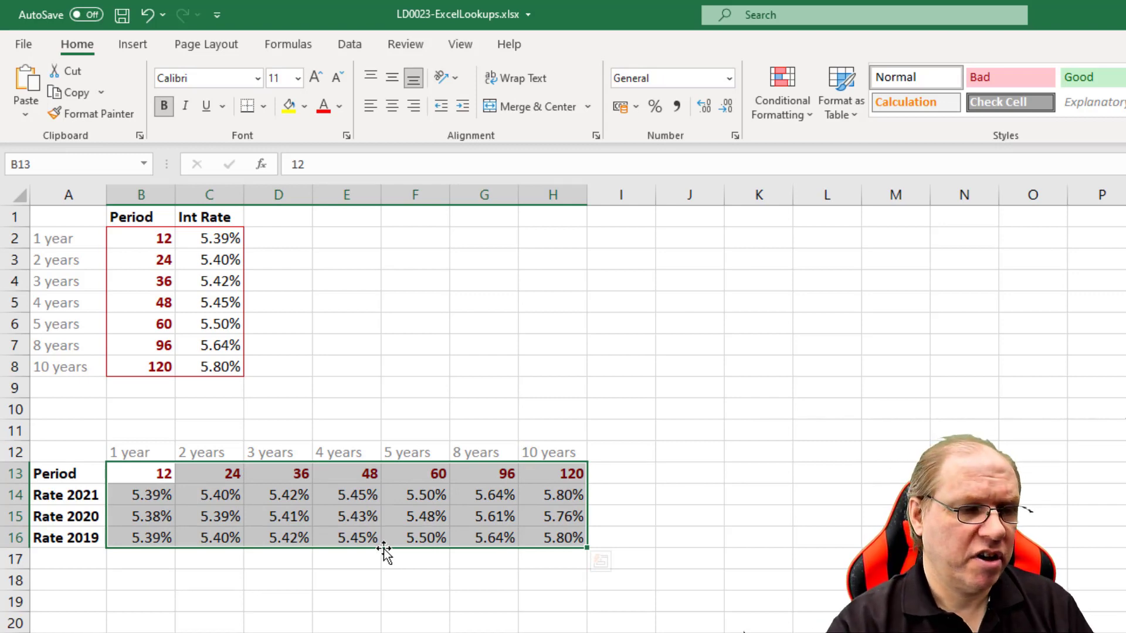
click(322, 344)
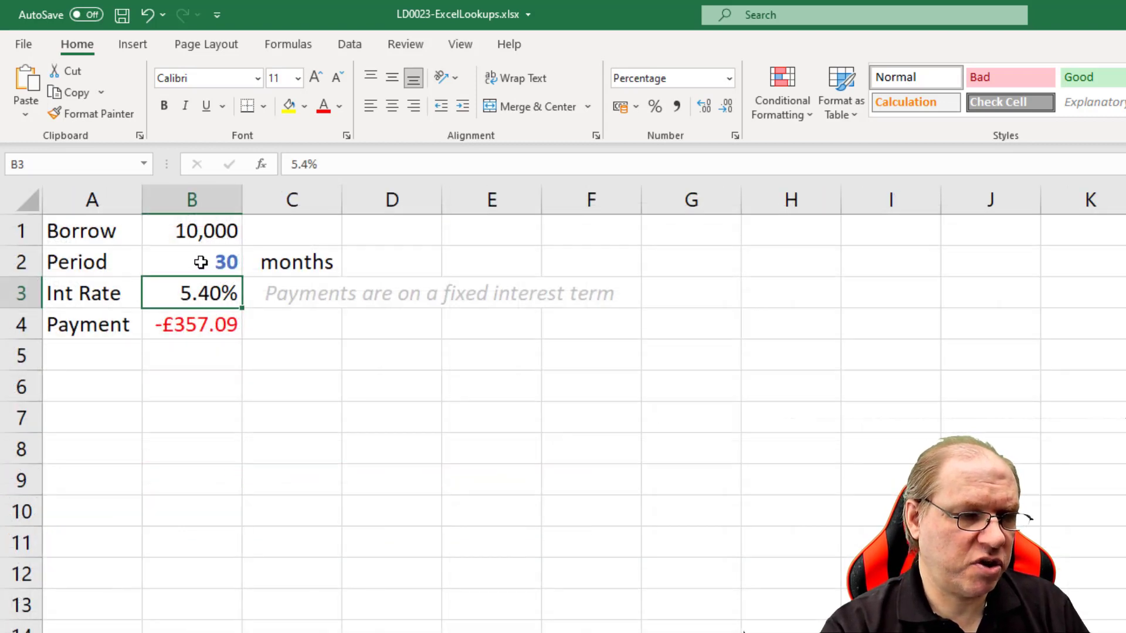
Set the loan period in B2 of the Nearest Match sheet to 36 months.
click(197, 261)
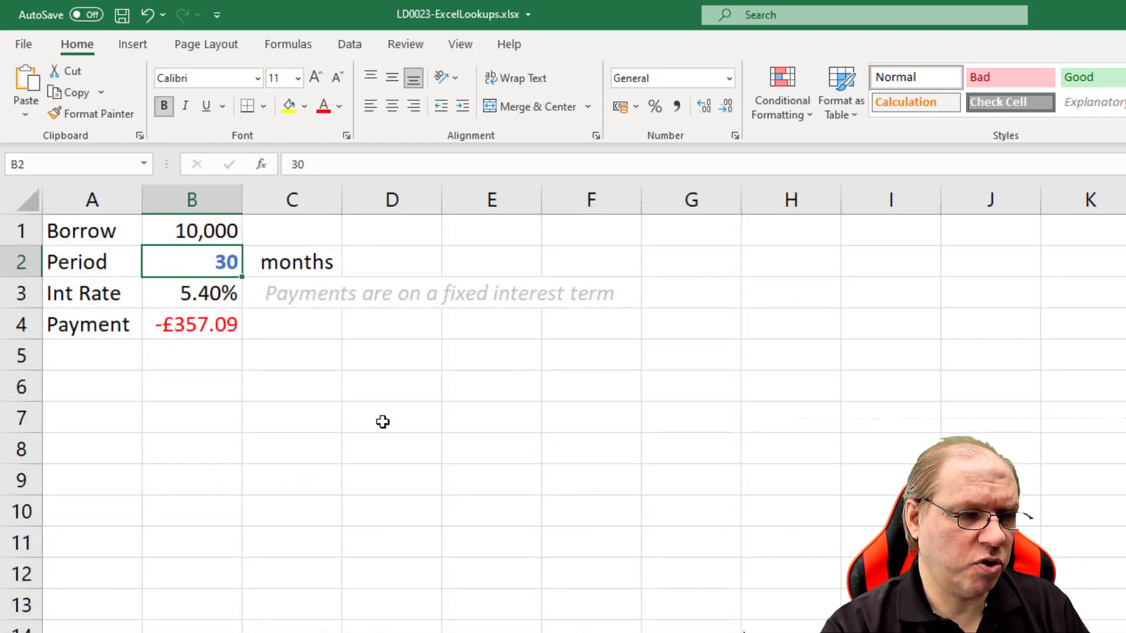
text(36)
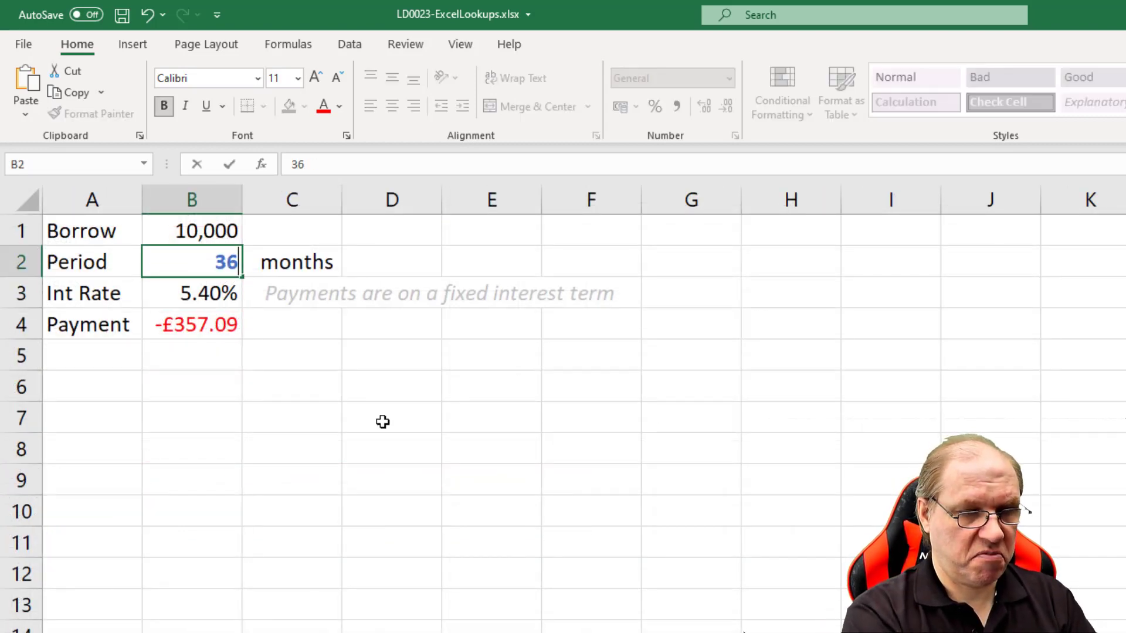
key(Return)
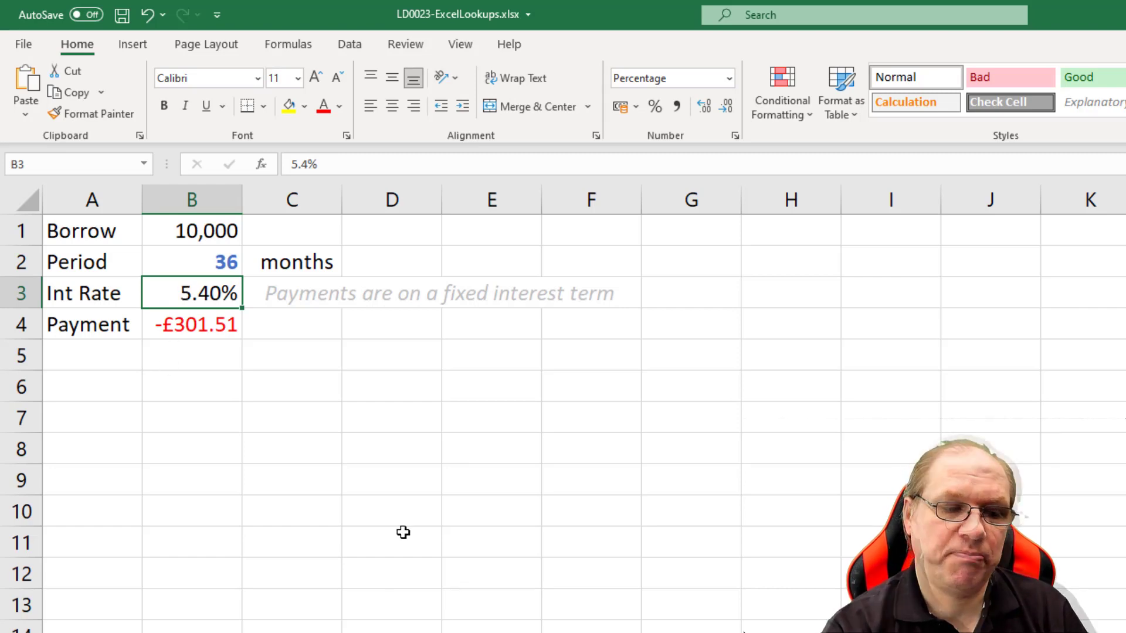
Examine how the rate tables list periods down a column in one and across a row above the 2021 rates in the other.
click(376, 632)
drag(138, 234, 141, 367)
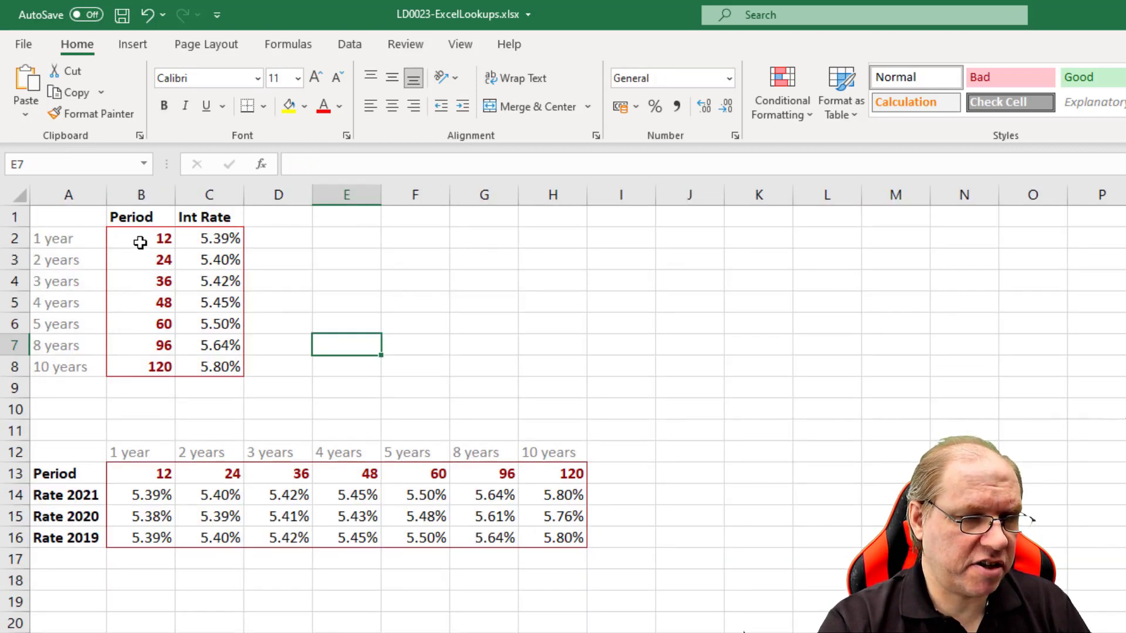
drag(140, 242, 138, 370)
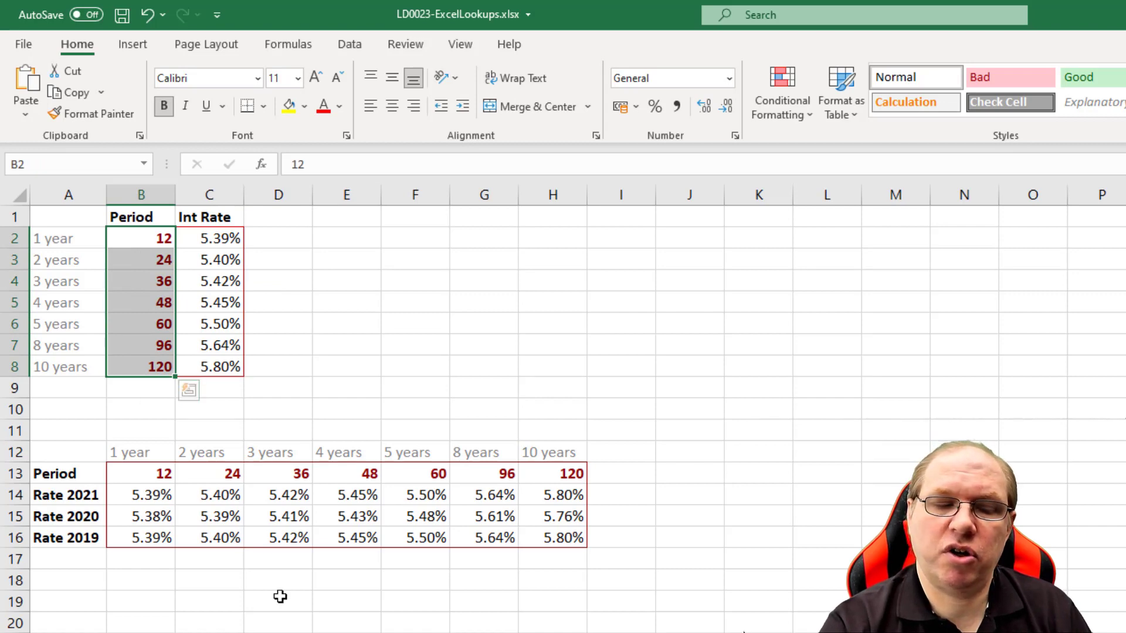
click(67, 456)
drag(67, 456, 575, 545)
click(345, 537)
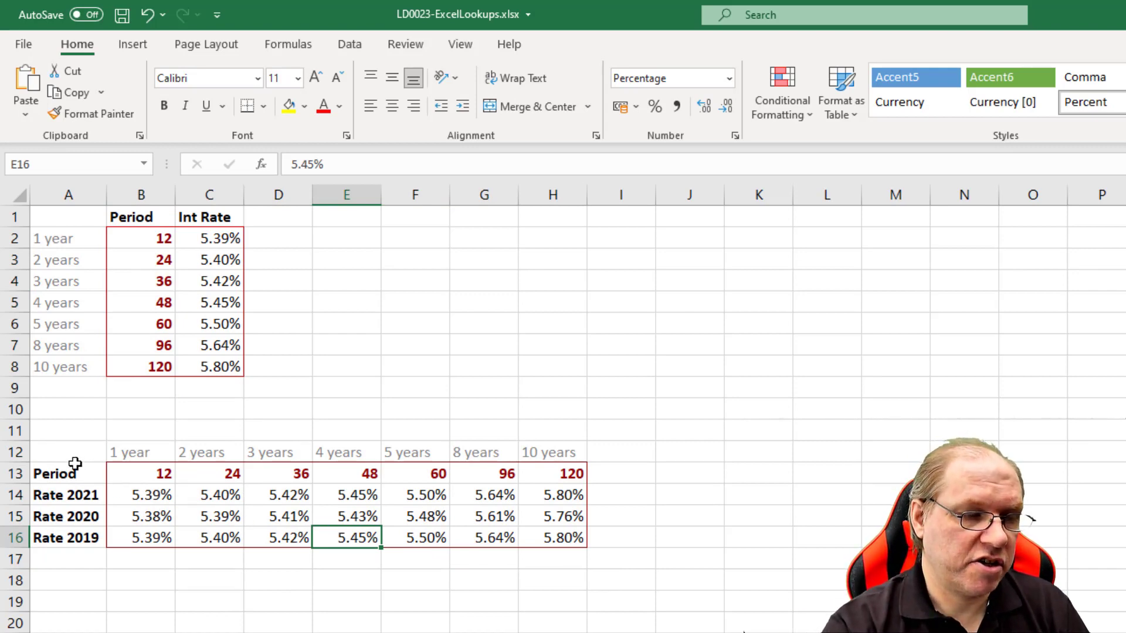
drag(124, 477, 563, 477)
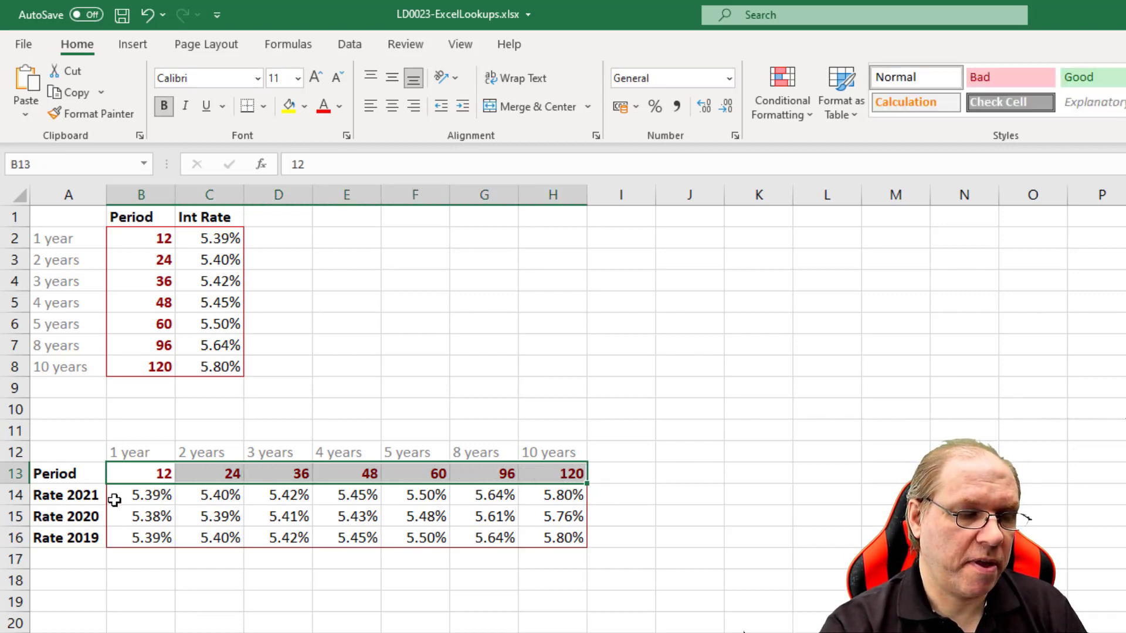
drag(126, 495, 563, 495)
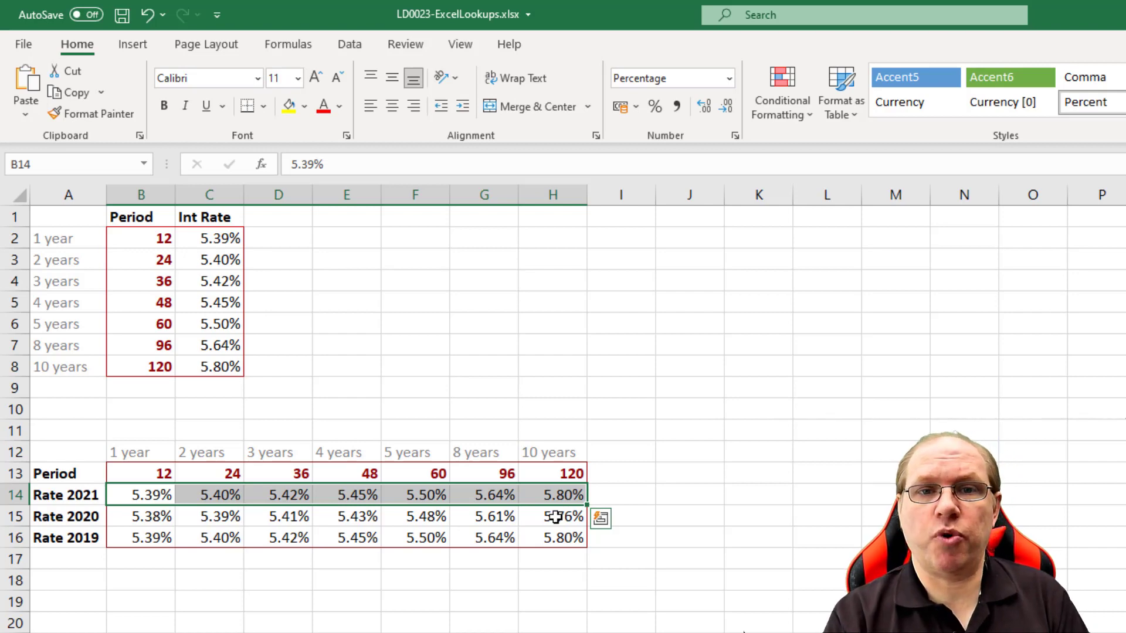
Compare the vertical and horizontal rate tables, reading across the horizontal Period row to the 48-month period.
drag(65, 217, 237, 376)
drag(100, 454, 547, 530)
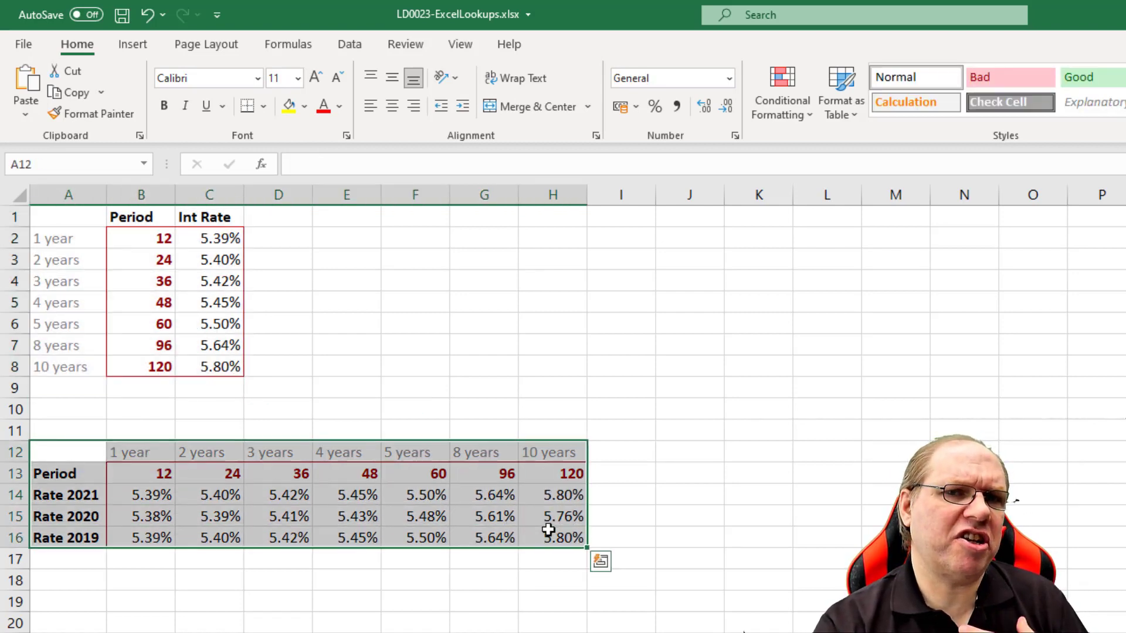
click(349, 518)
drag(126, 474, 507, 472)
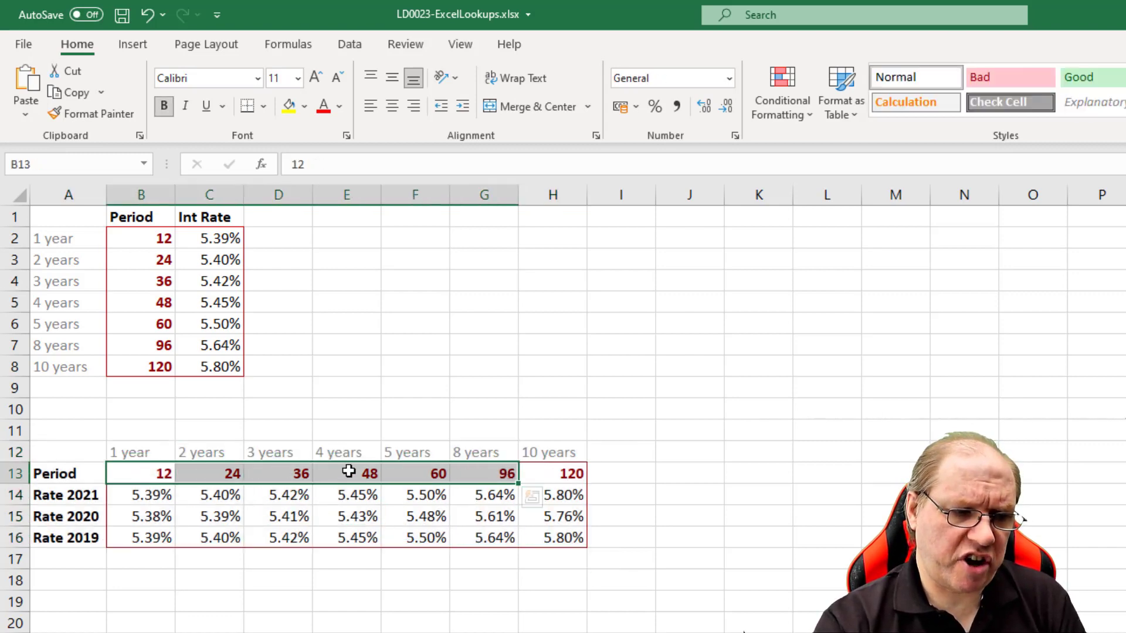
click(377, 477)
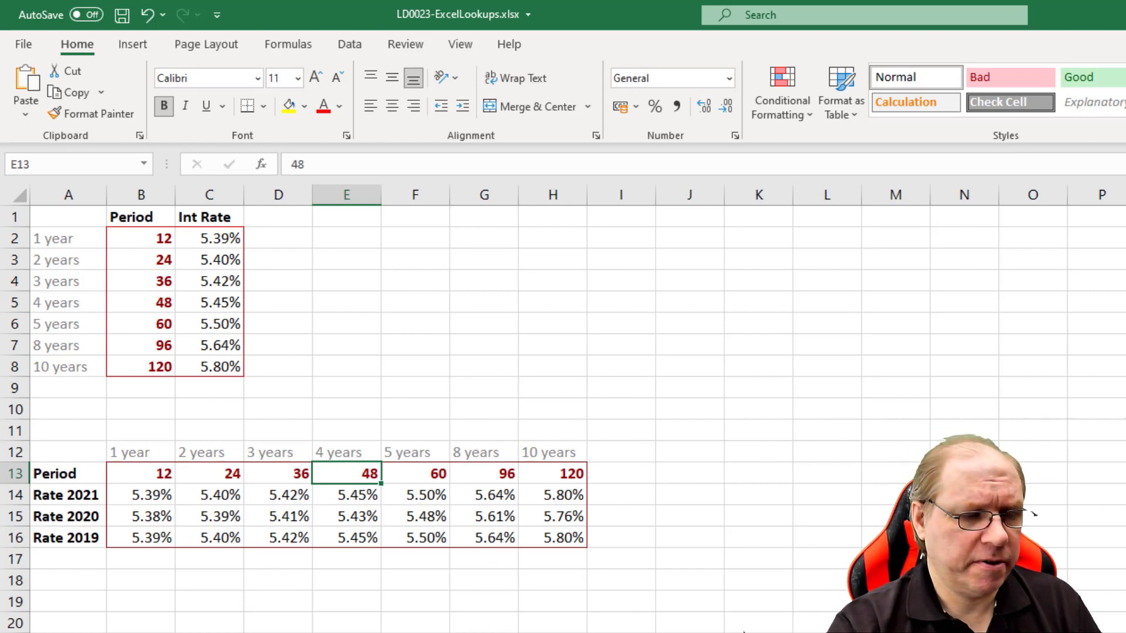
Set the loan period in B2 of the Nearest Match sheet to 24 months and clear the interest rate in B3.
click(348, 632)
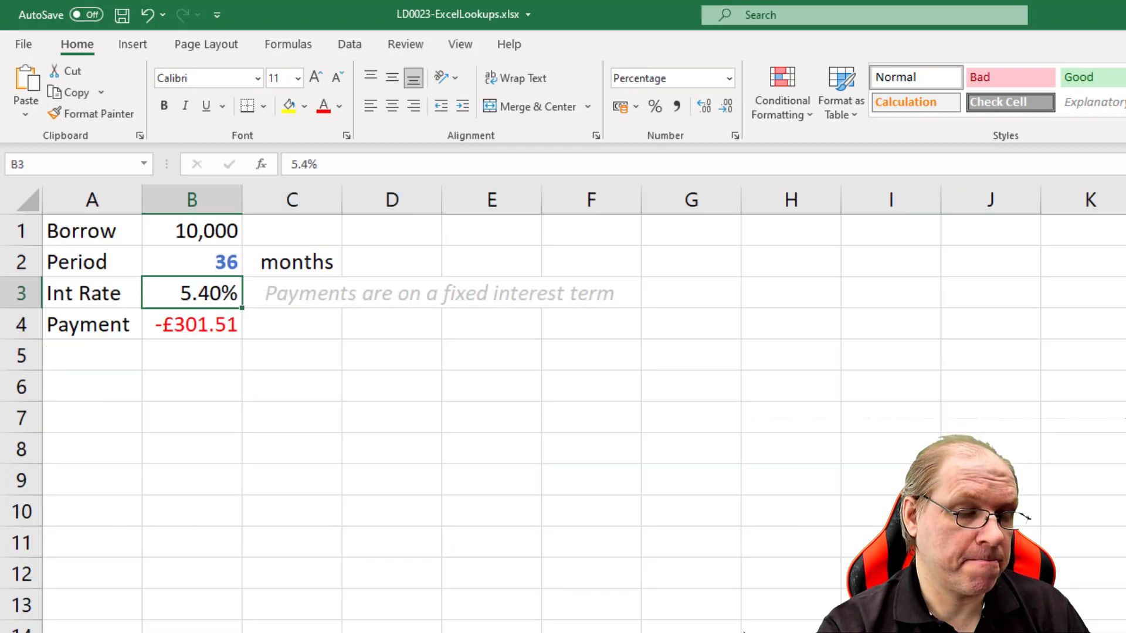
click(337, 608)
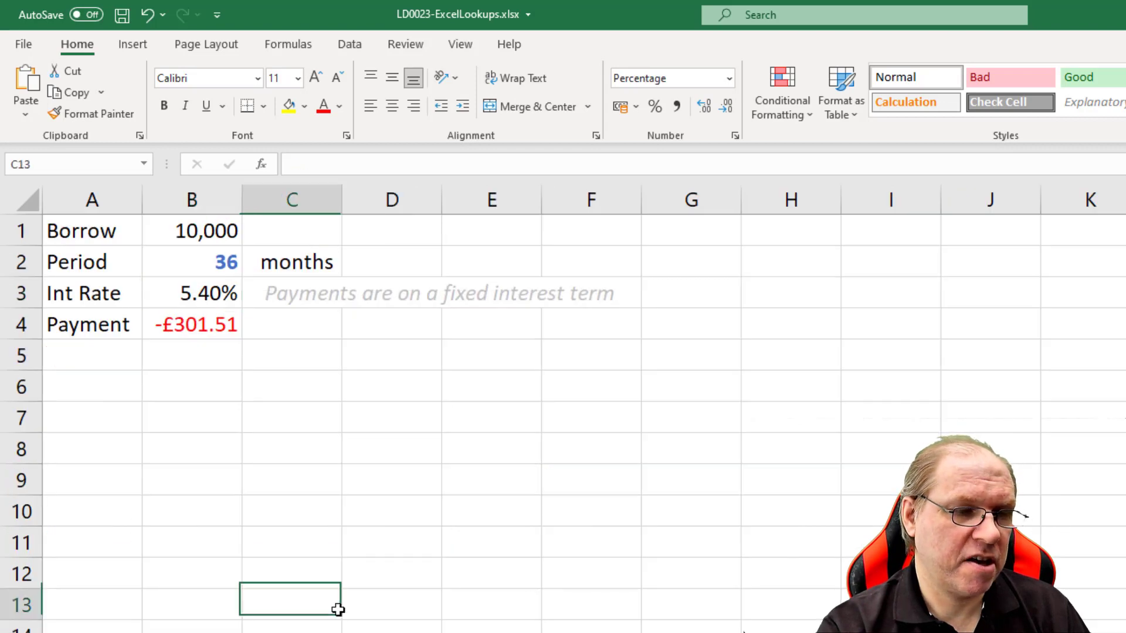
click(204, 295)
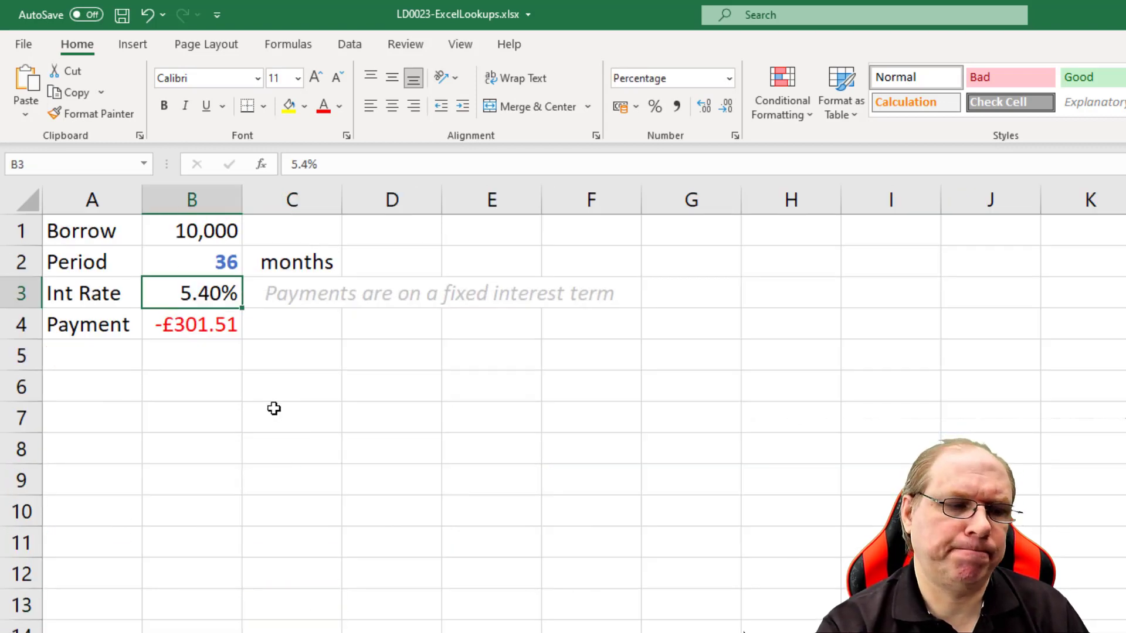
click(208, 261)
text(24)
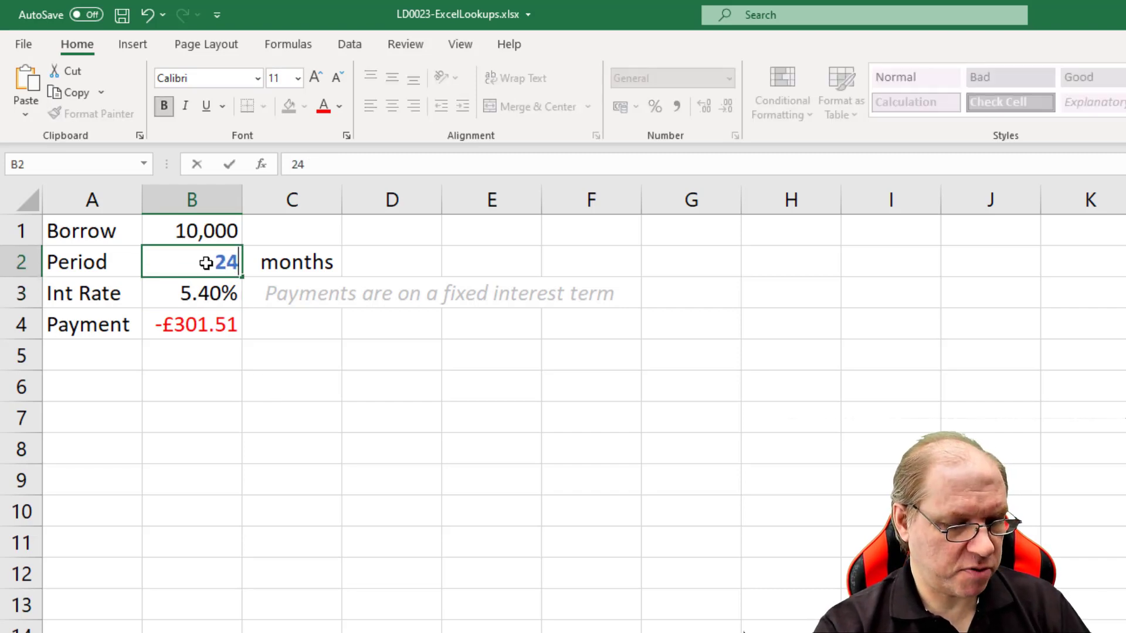
click(226, 286)
key(Delete)
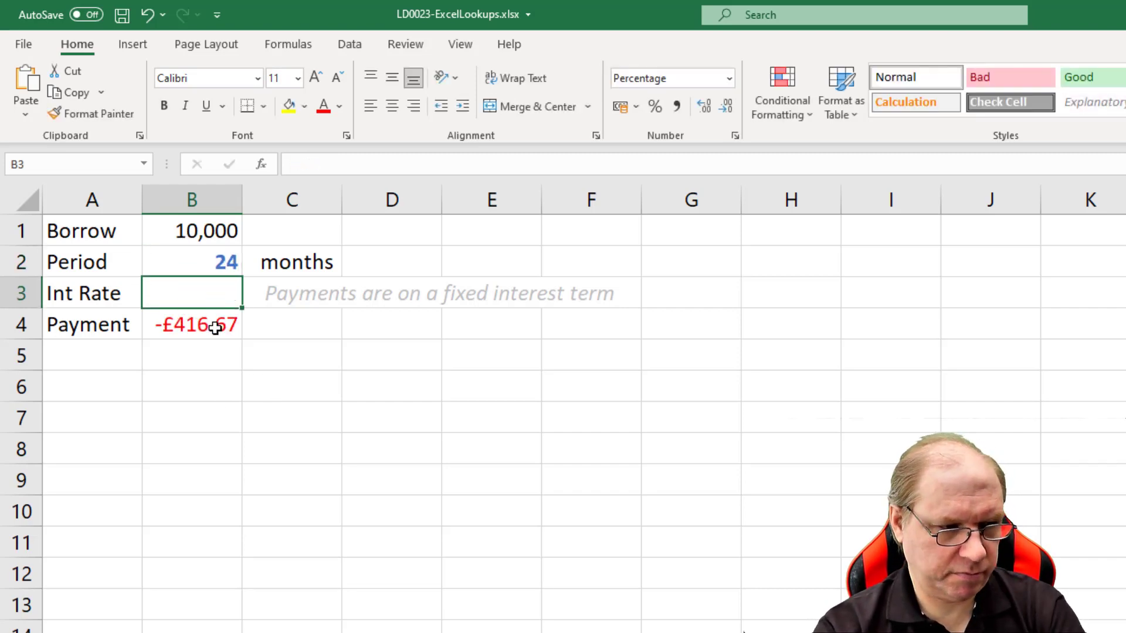
click(198, 420)
click(206, 503)
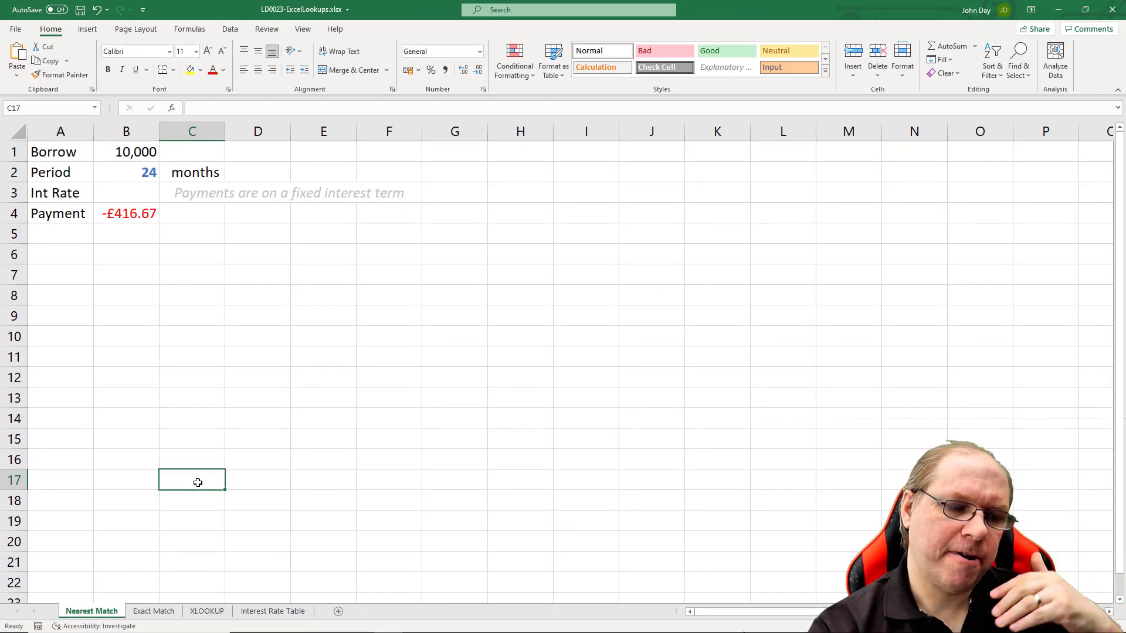
click(133, 194)
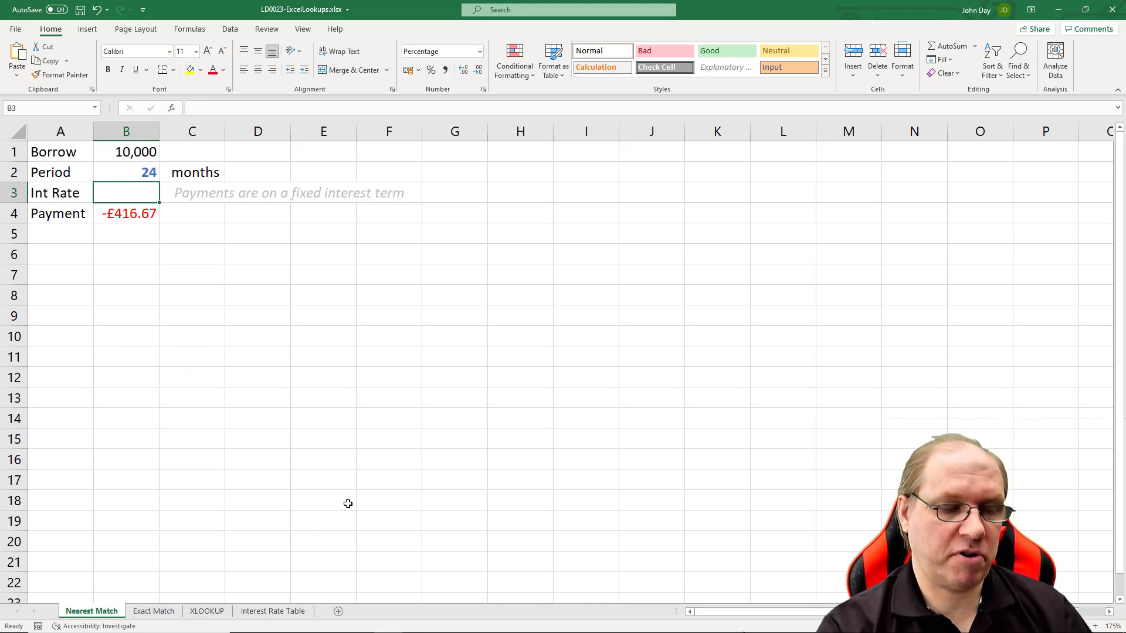
Copy both rate tables, A1:H16, from the Interest Rate Table sheet and paste them at H1 of the Nearest Match sheet.
click(273, 611)
click(209, 272)
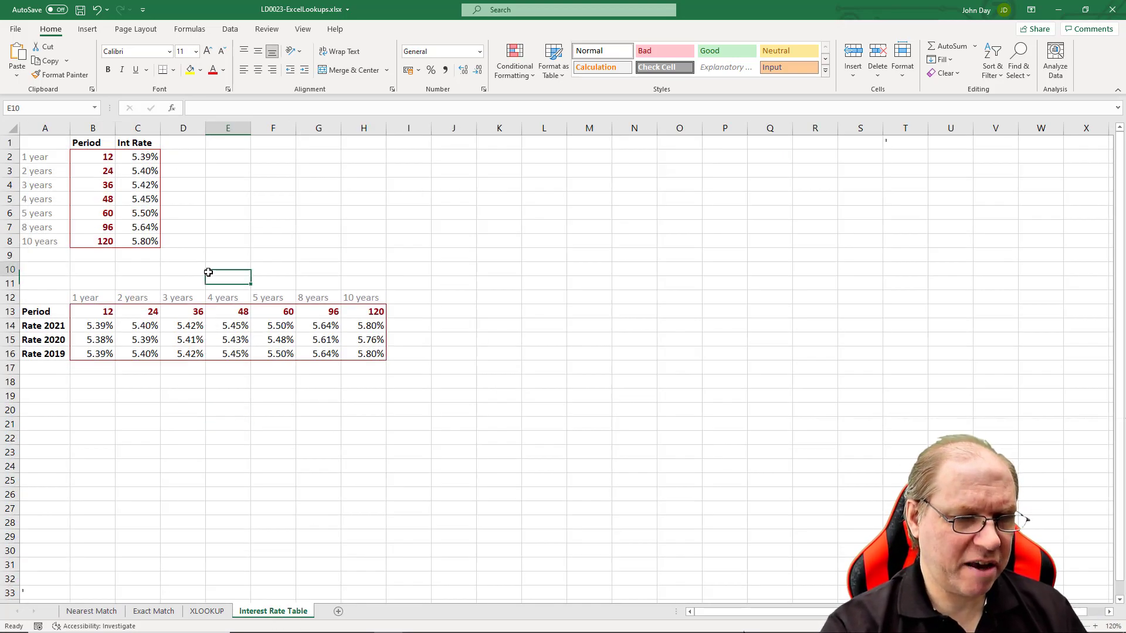
drag(35, 142, 361, 340)
key(ctrl+c)
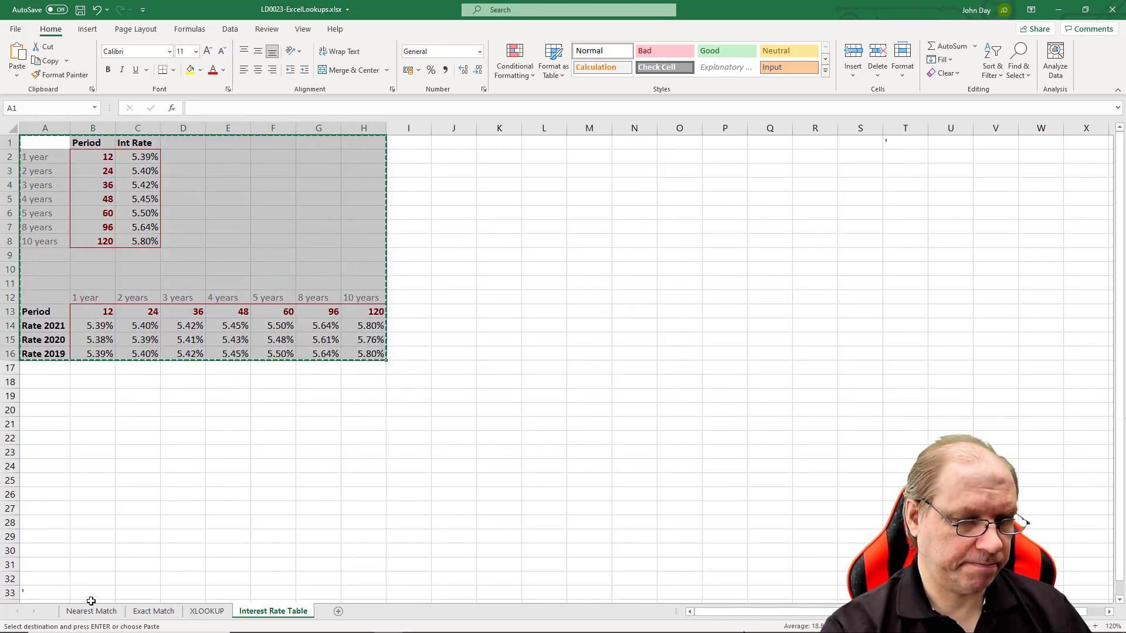
click(91, 612)
click(509, 154)
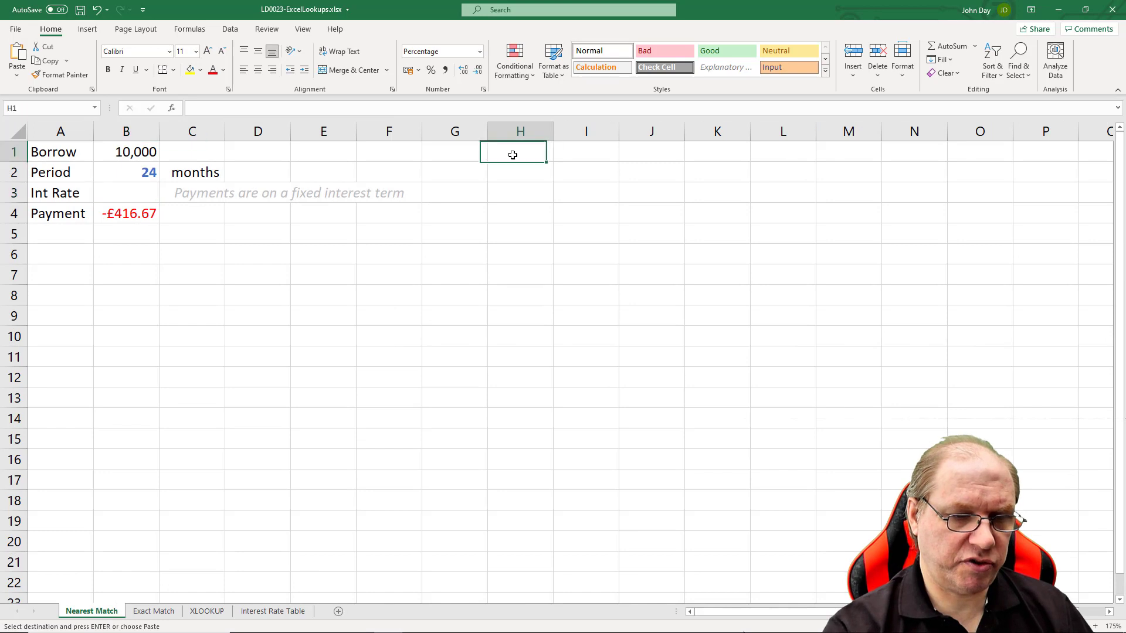
key(ctrl+v)
click(386, 266)
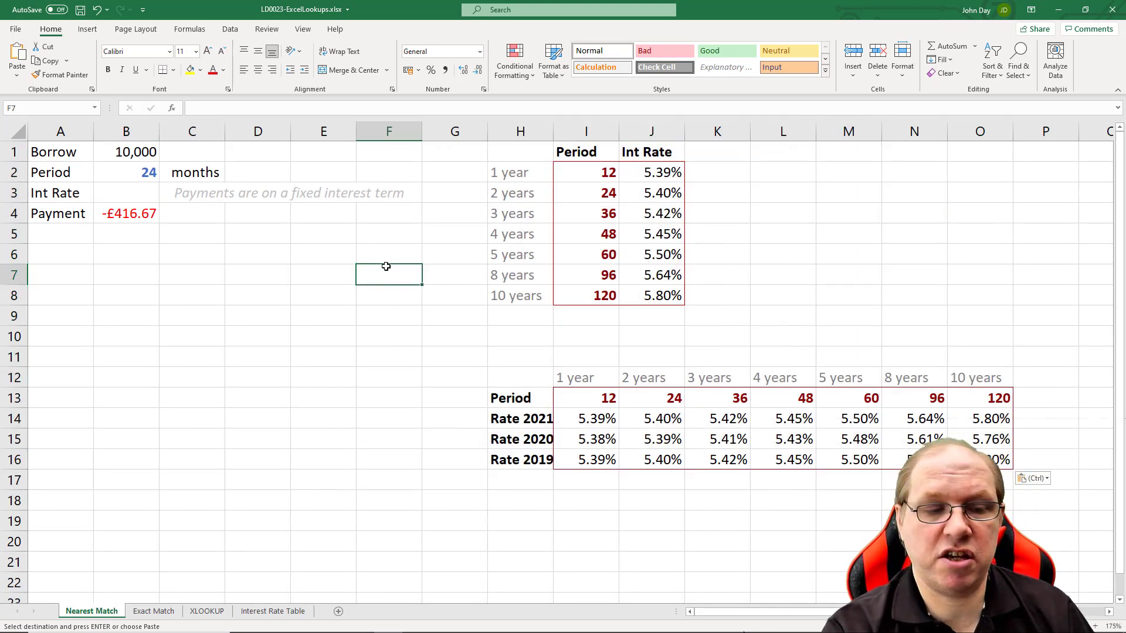
Match the 24-month period in B2 to its row in the vertical rate table, then select the empty interest rate cell B3.
click(154, 193)
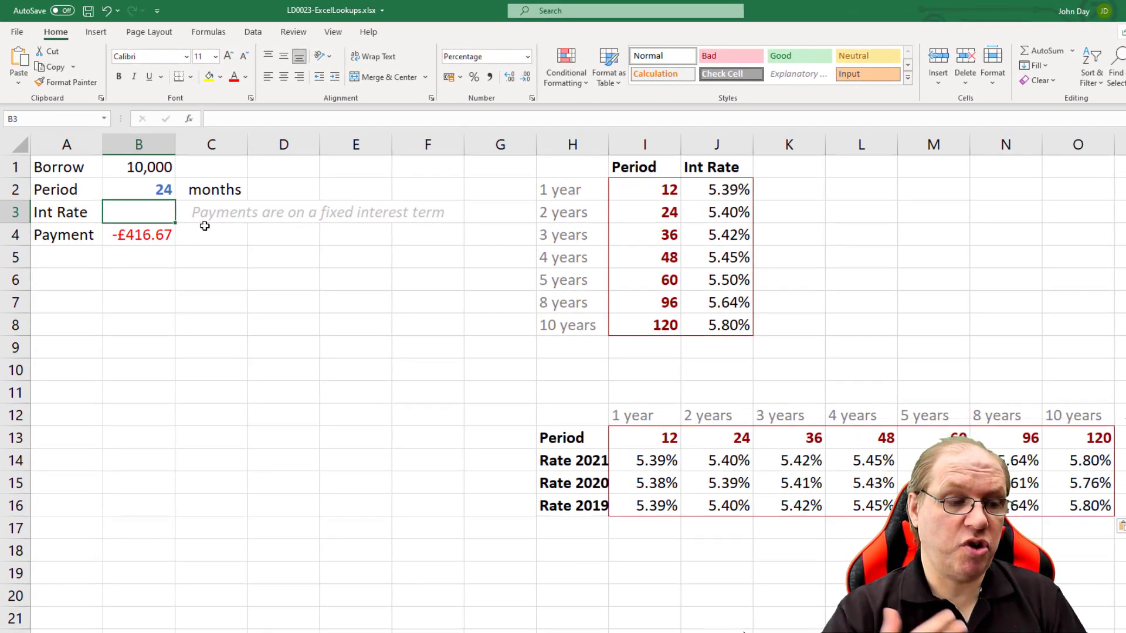
click(148, 189)
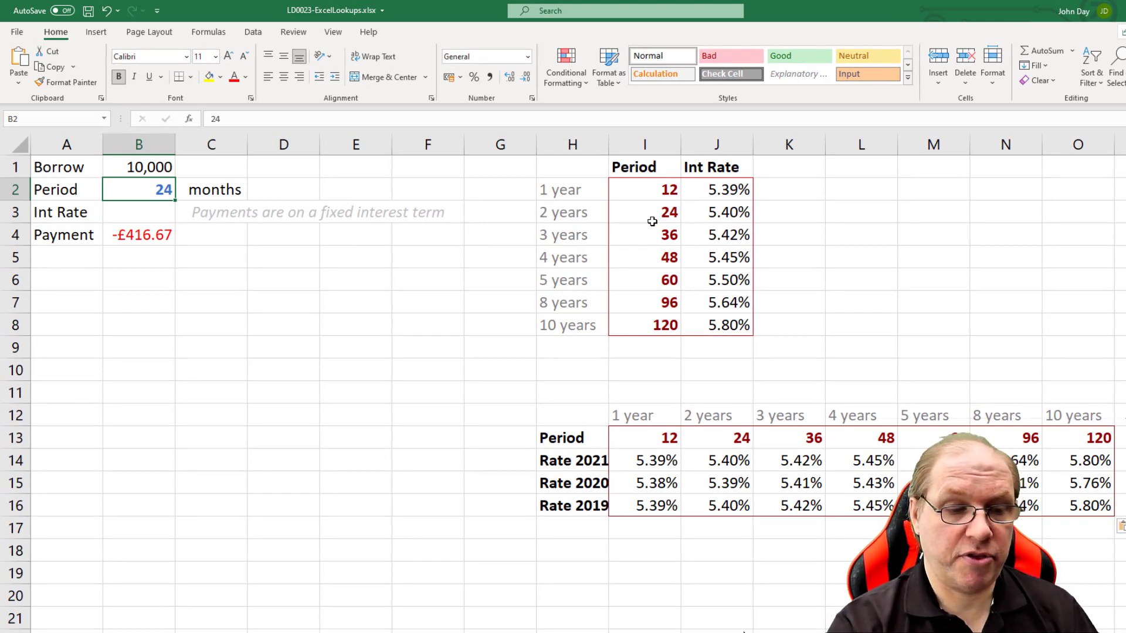
click(713, 213)
drag(657, 212, 711, 213)
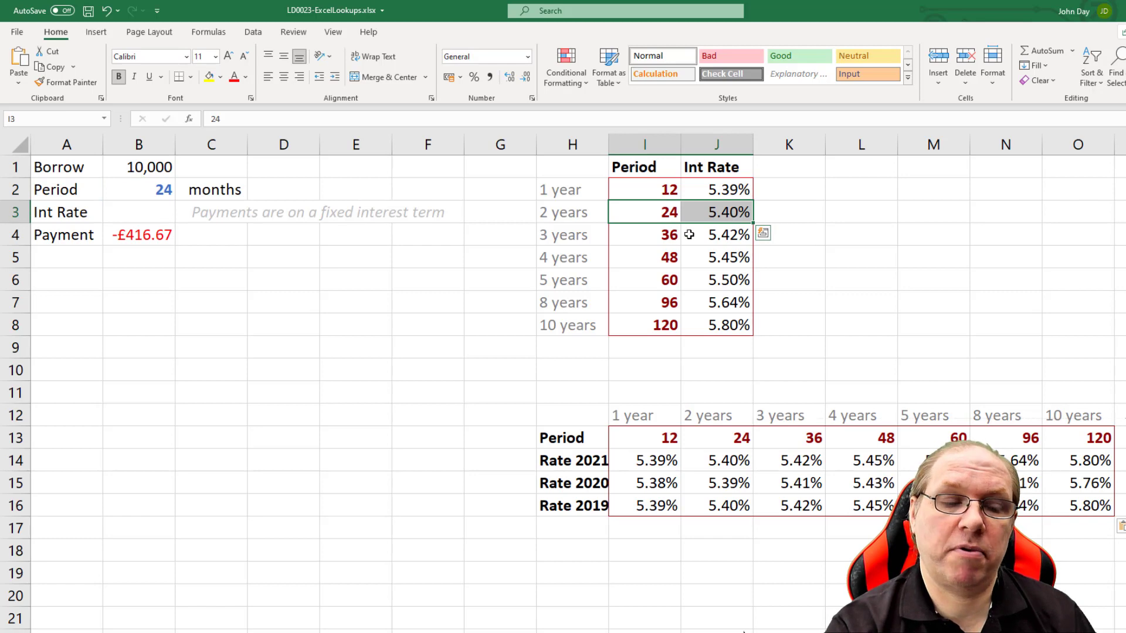
click(136, 215)
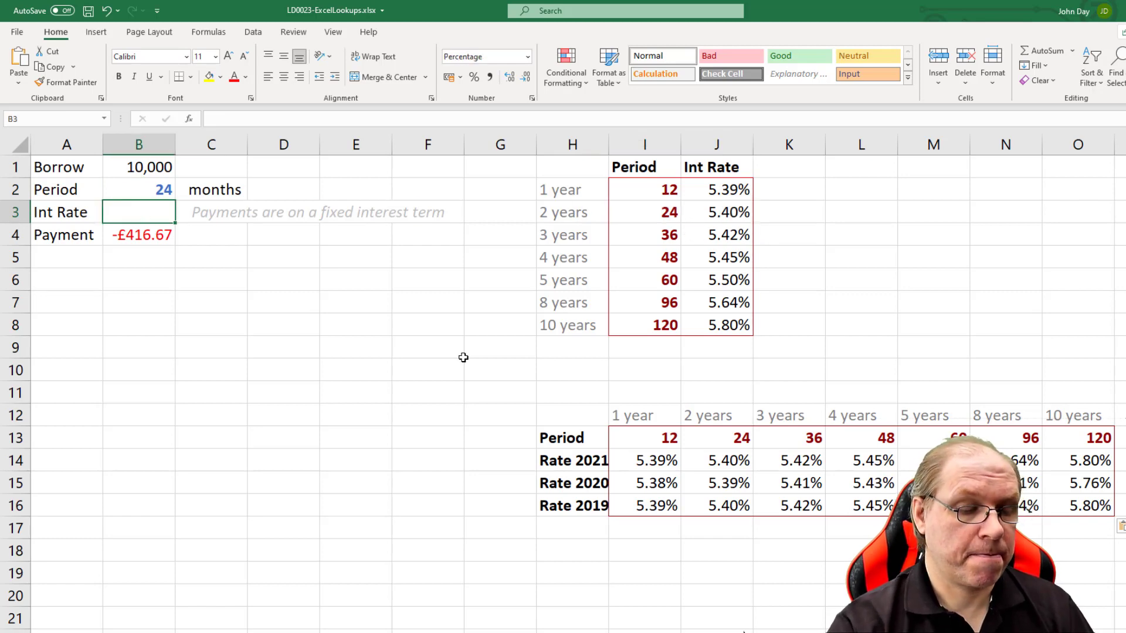
Compare the lookup directions of the two rate tables, down the periods in I2:I8 and across the periods in I13:O13.
text(=)
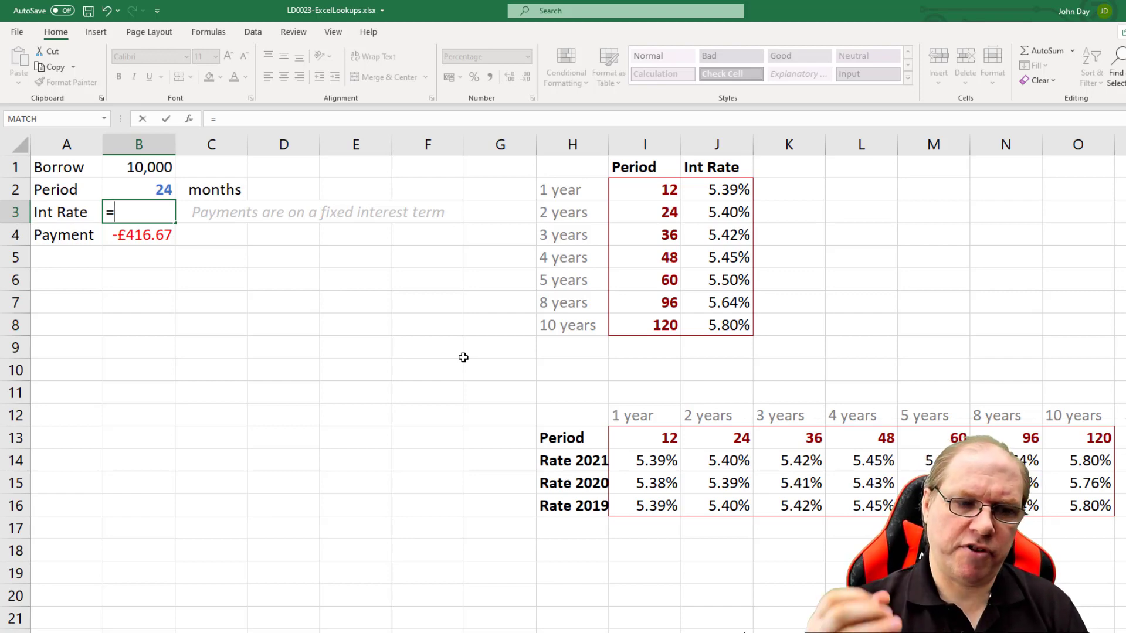
key(Escape)
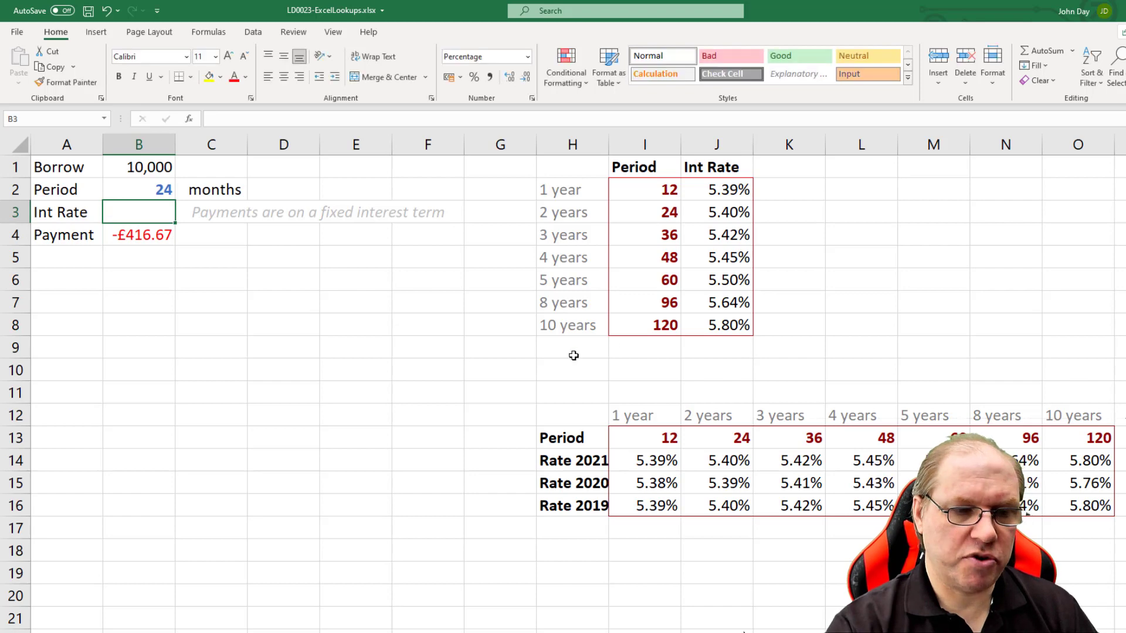
drag(653, 191, 656, 330)
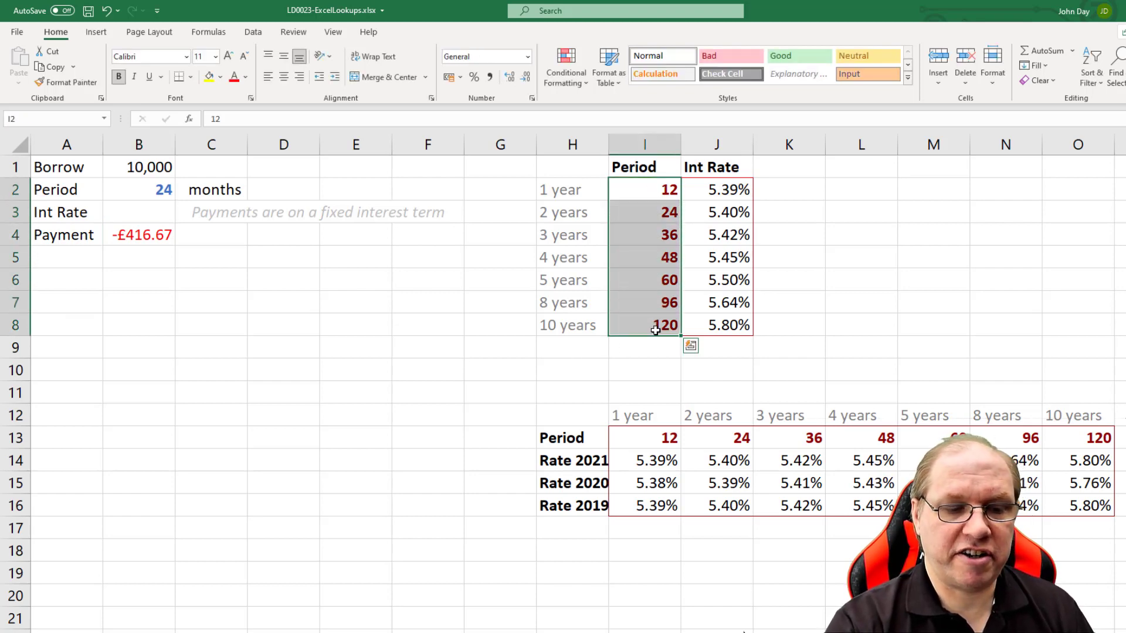
drag(638, 439, 1059, 442)
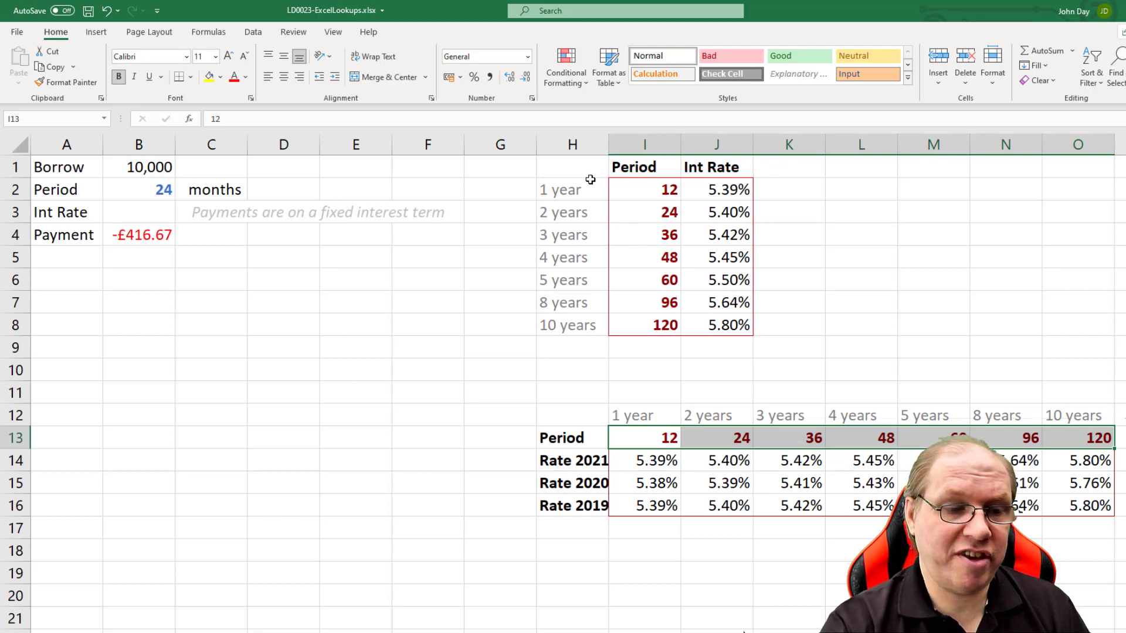
mouse_move(581, 166)
mouse_down()
mouse_move(740, 313)
mouse_move(740, 333)
mouse_up()
drag(645, 190, 647, 330)
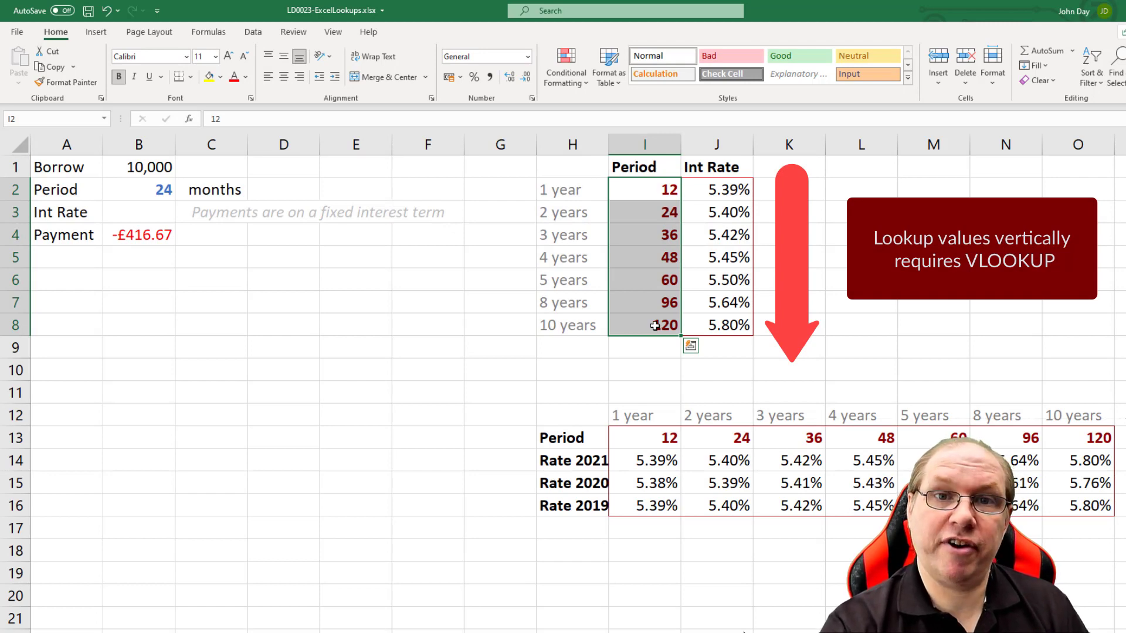
drag(646, 437, 1082, 437)
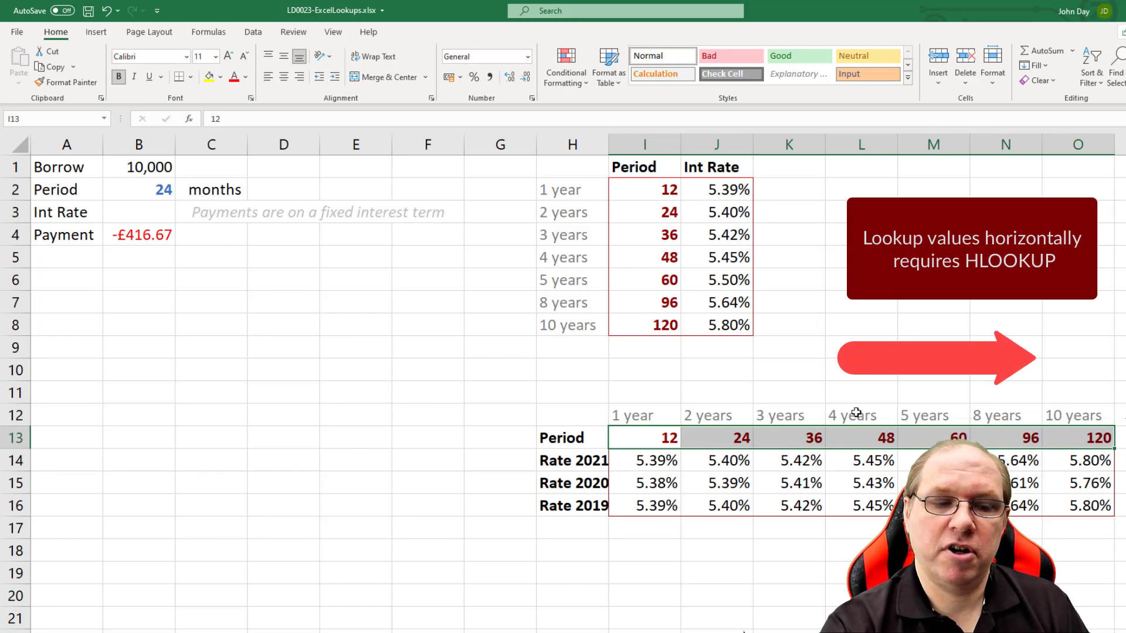
Review the vertical rate table in H1:J8 and select the empty interest rate cell B3.
drag(572, 158, 741, 326)
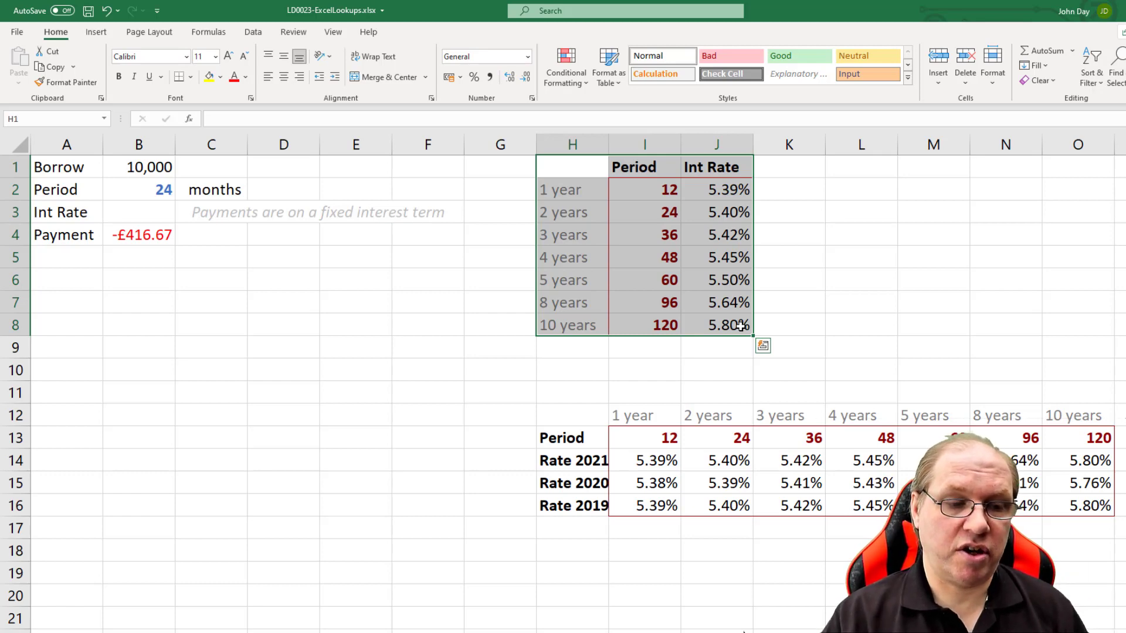
click(598, 257)
click(154, 212)
drag(569, 167, 799, 329)
click(146, 213)
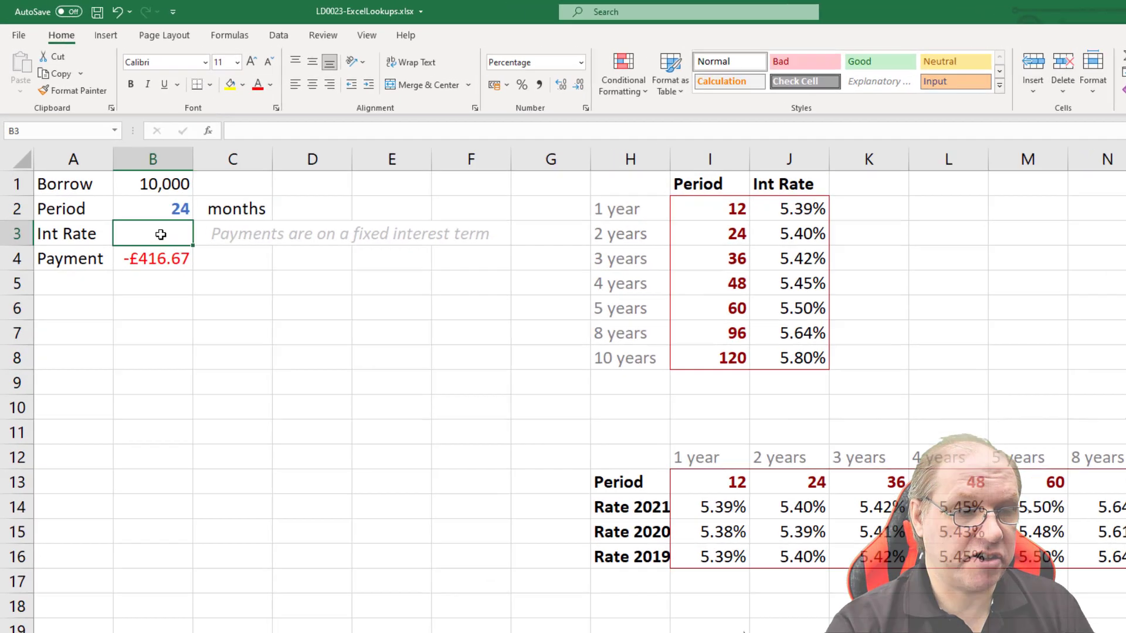
Start a VLOOKUP formula in B3 with lookup value B2, table array I2:J8 and column index number 2.
text(=VLOOKUP()
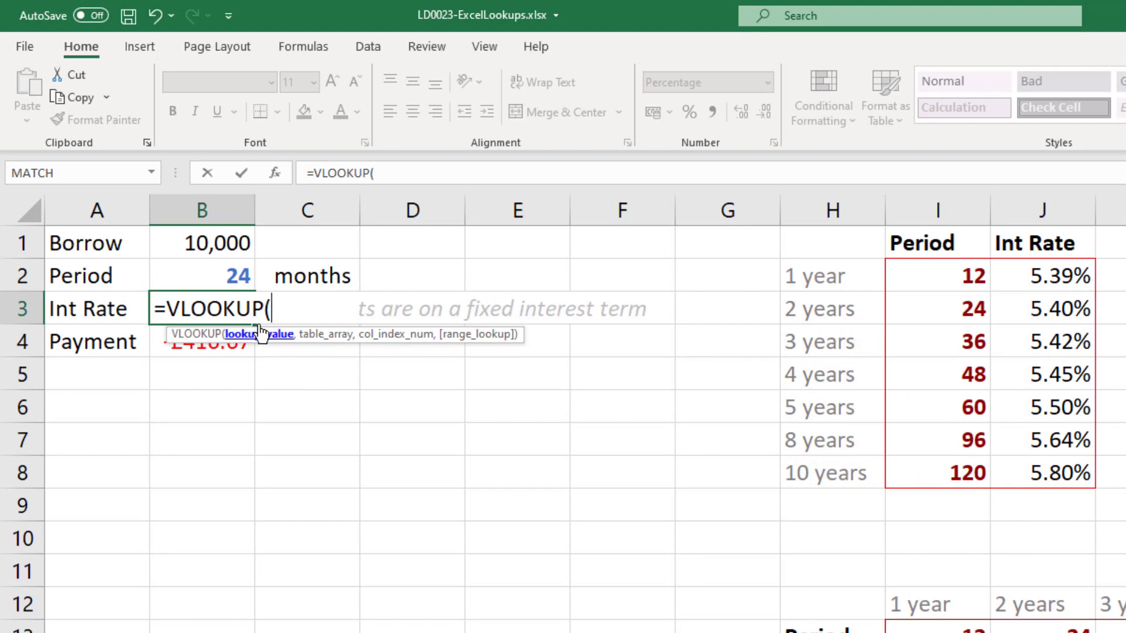
click(208, 276)
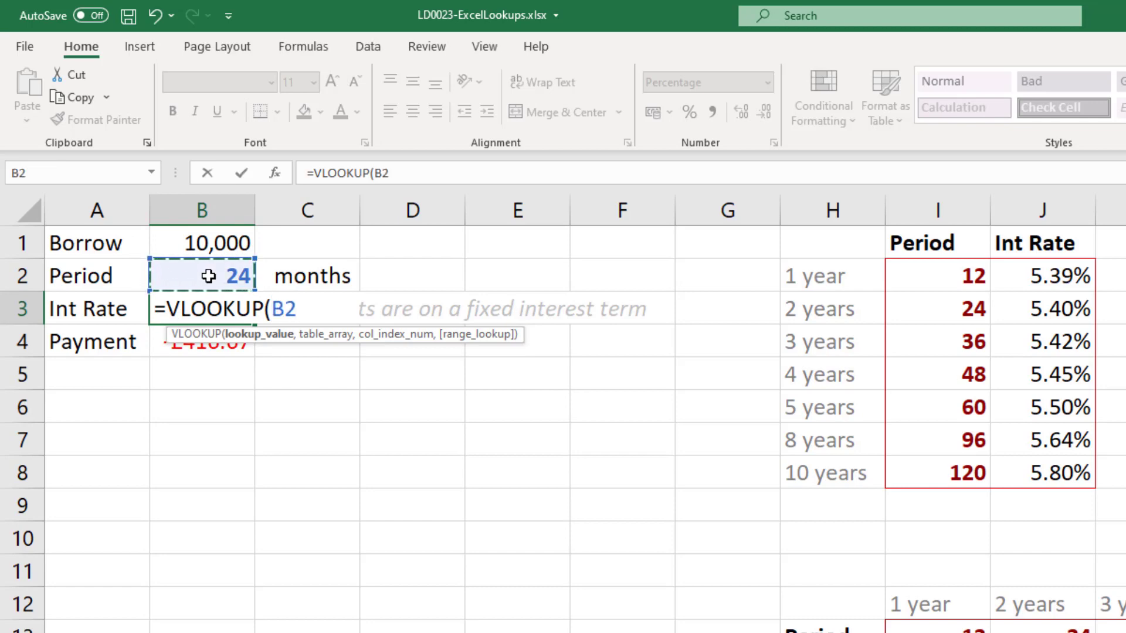
text(,)
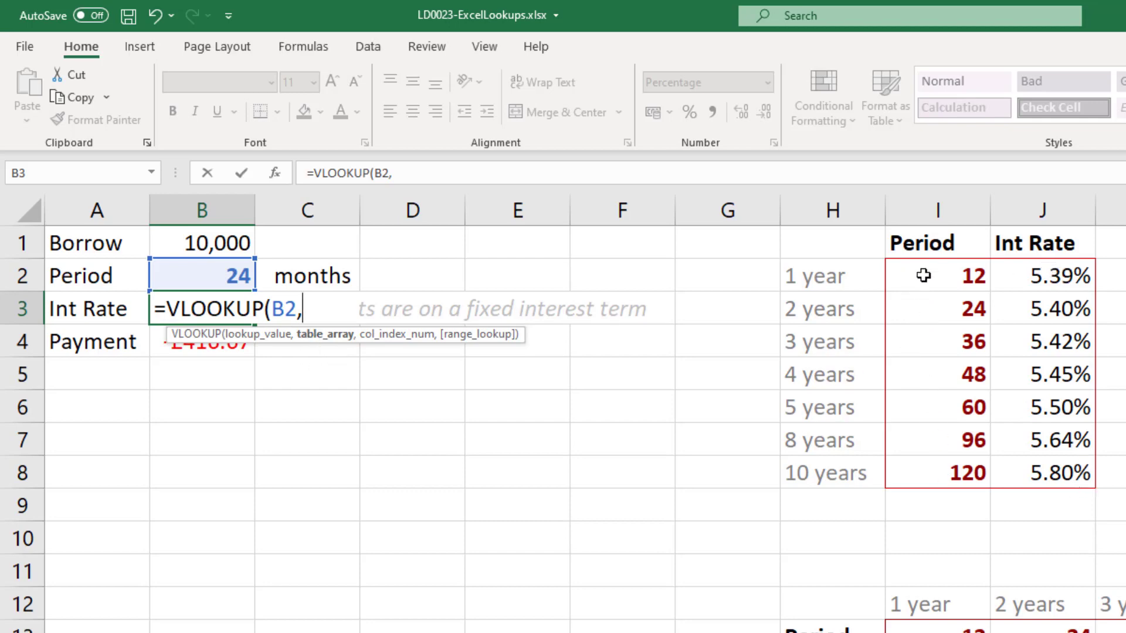
drag(925, 269, 934, 469)
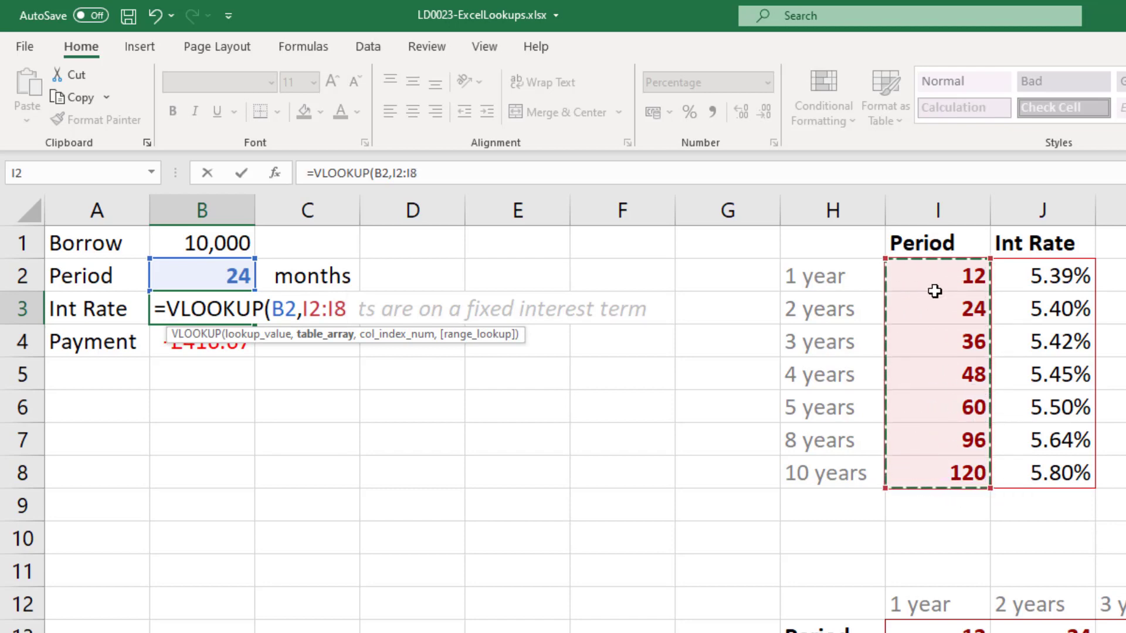
click(910, 269)
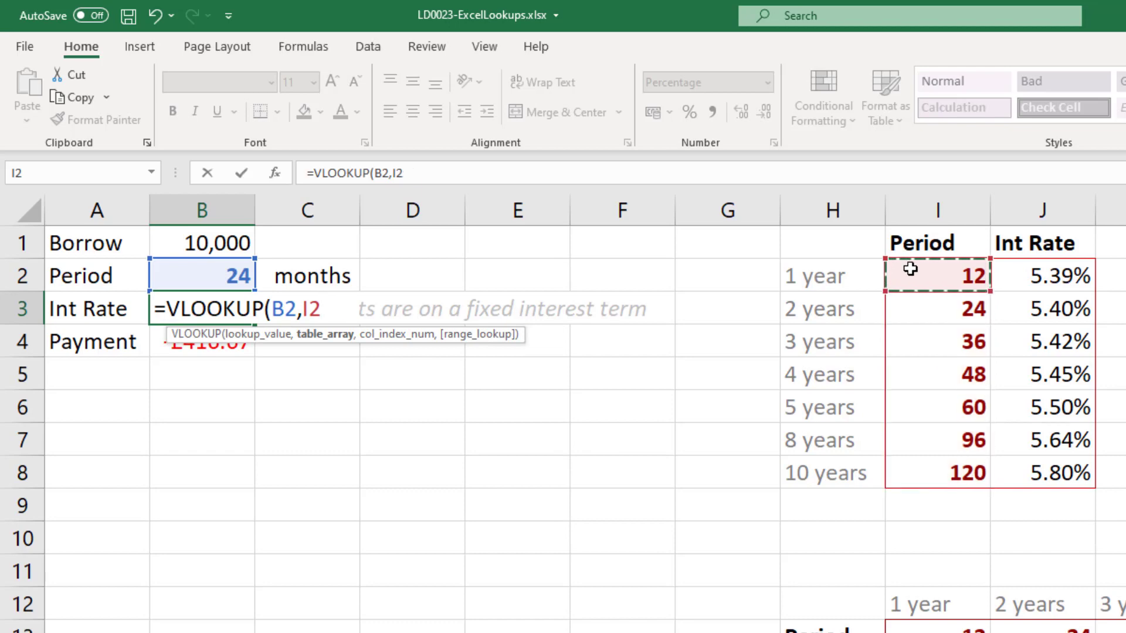
drag(910, 269, 1059, 473)
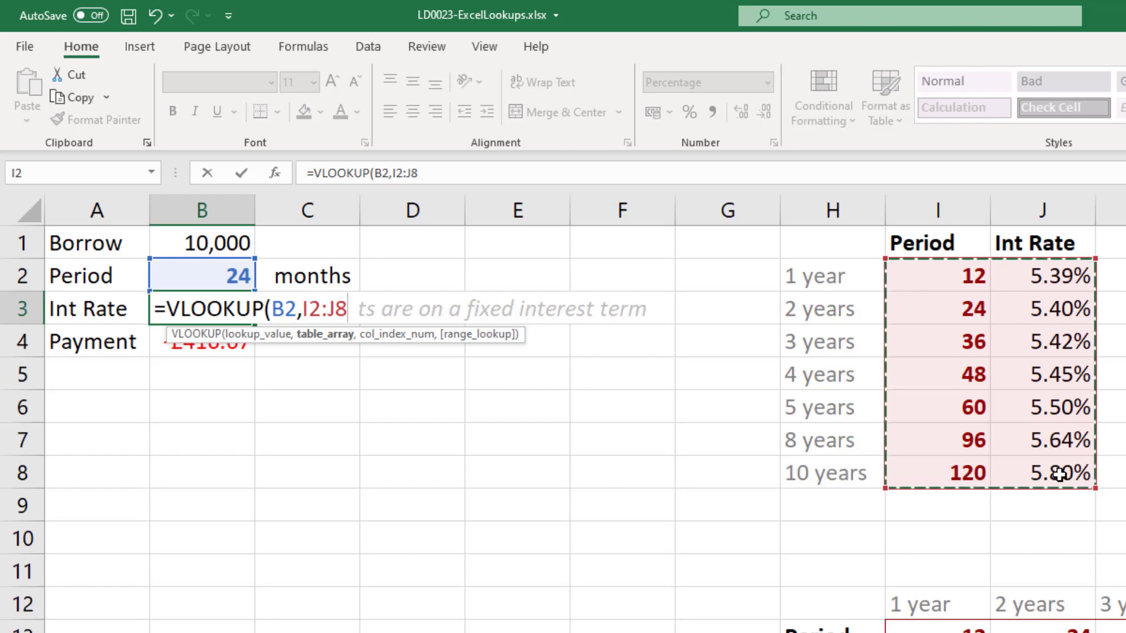
text(,)
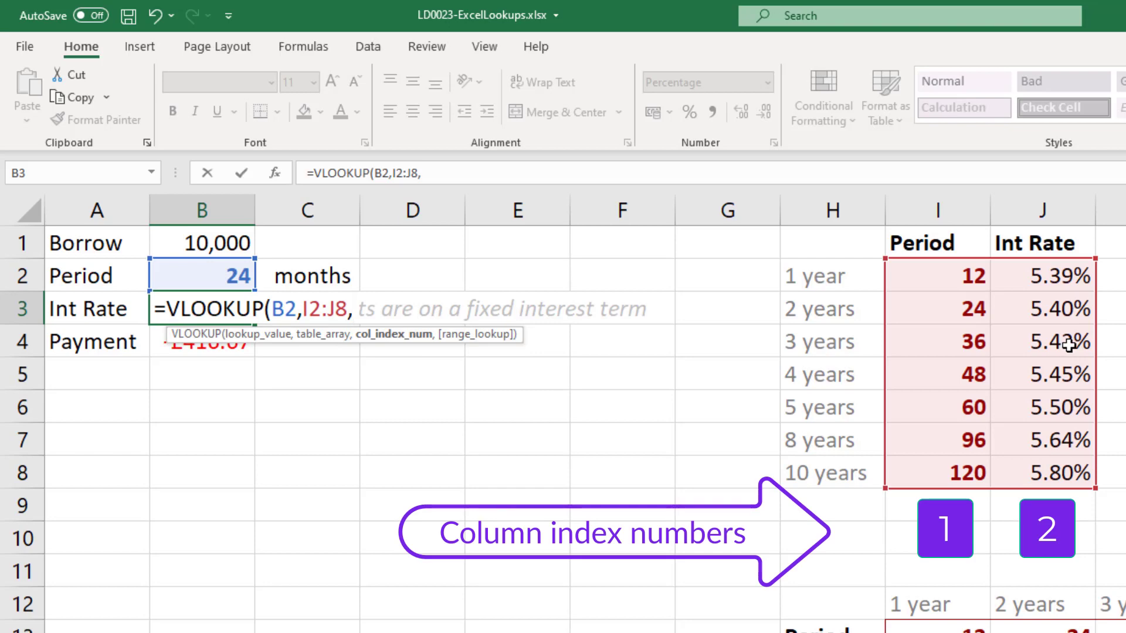
text(2)
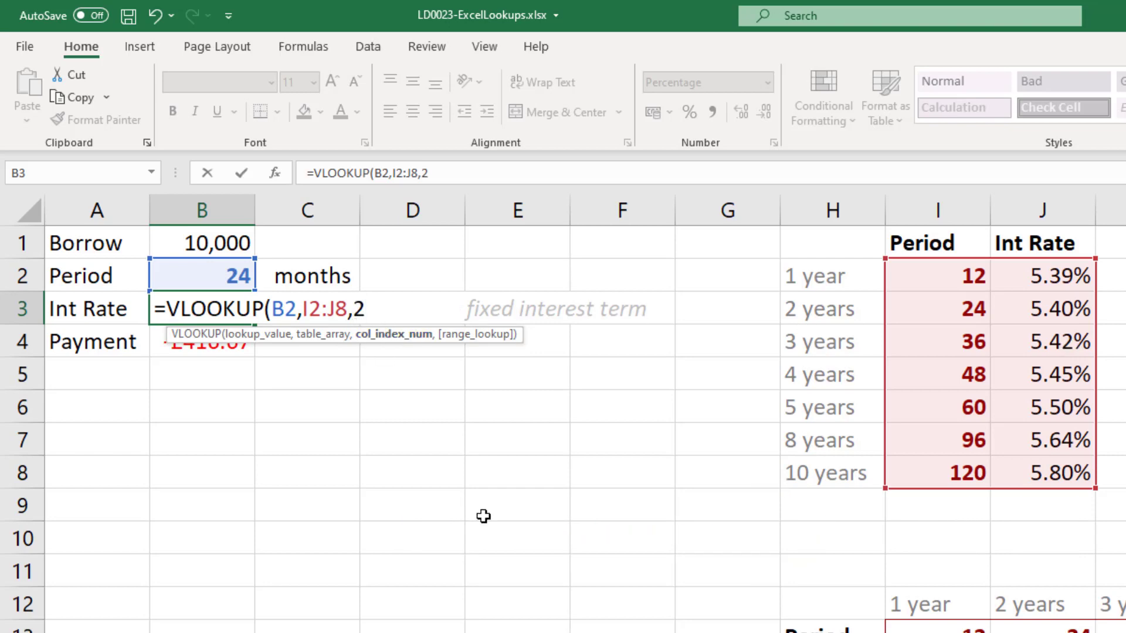
Try the TRUE approximate match option as the VLOOKUP's range lookup argument, and remove it again.
text(,)
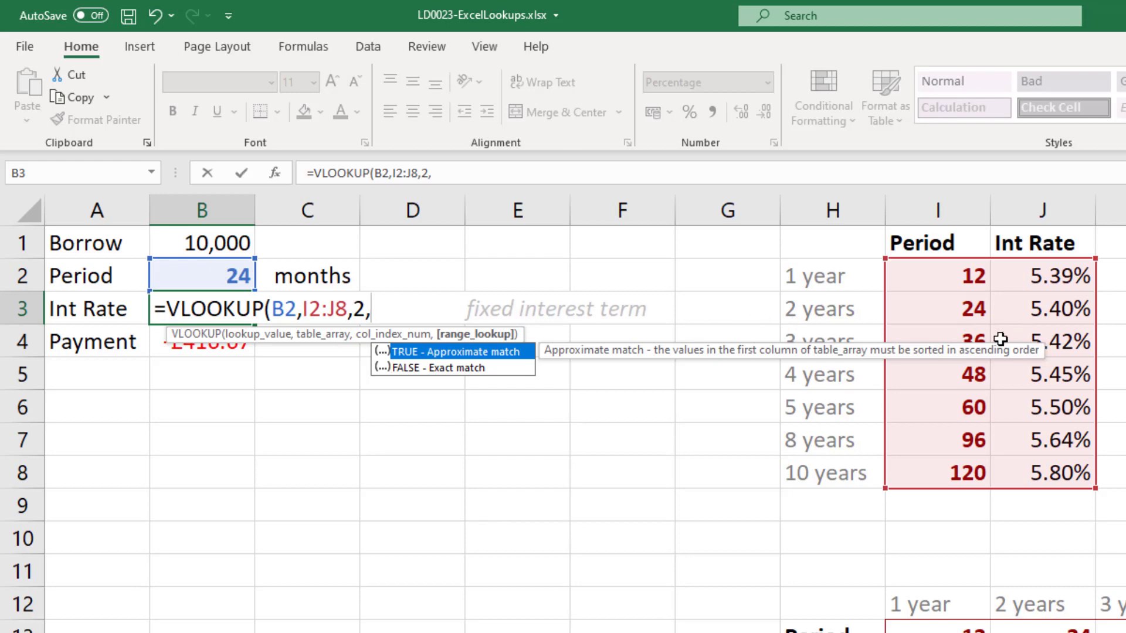
key(Escape)
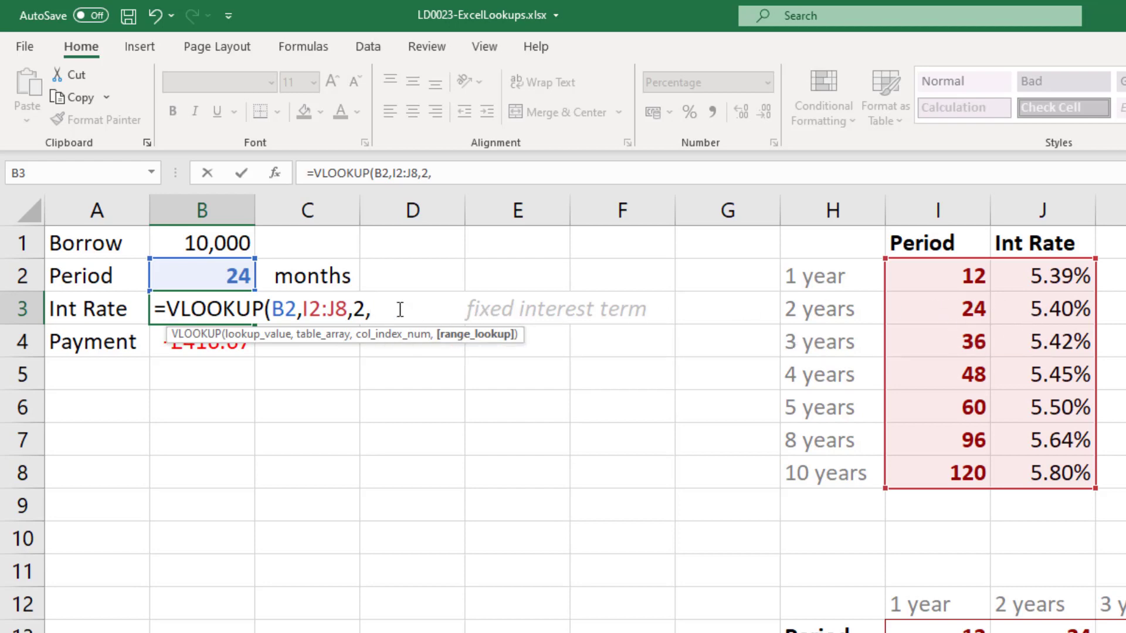
key(BackSpace)
text(,)
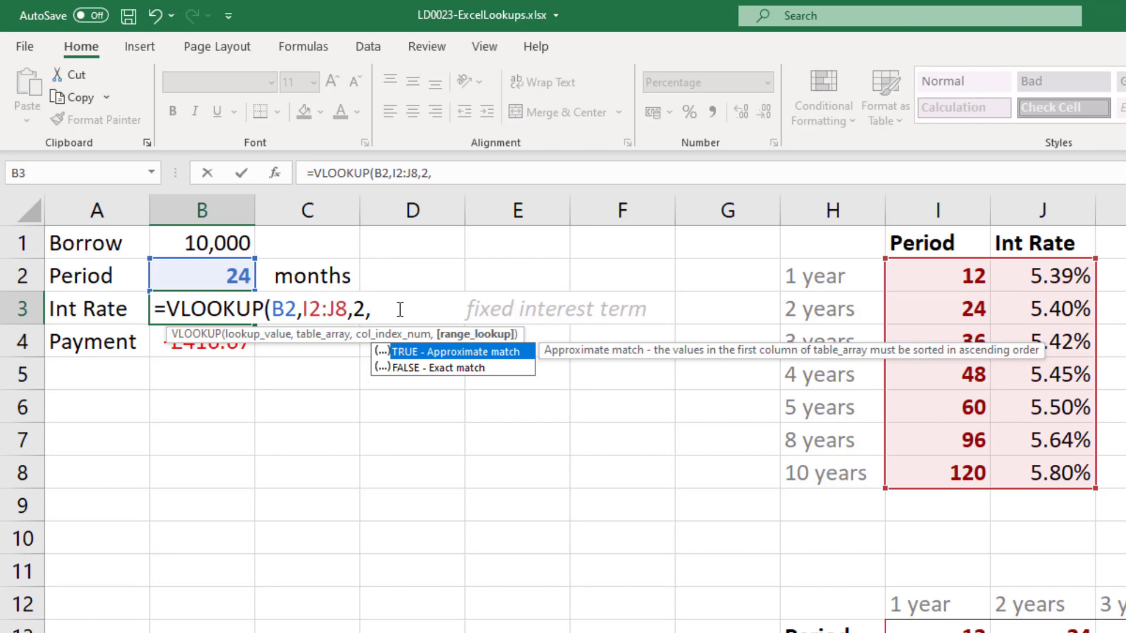
key(Tab)
key(BackSpace)
key(BackSpace)
key(BackSpace)
key(BackSpace)
key(BackSpace)
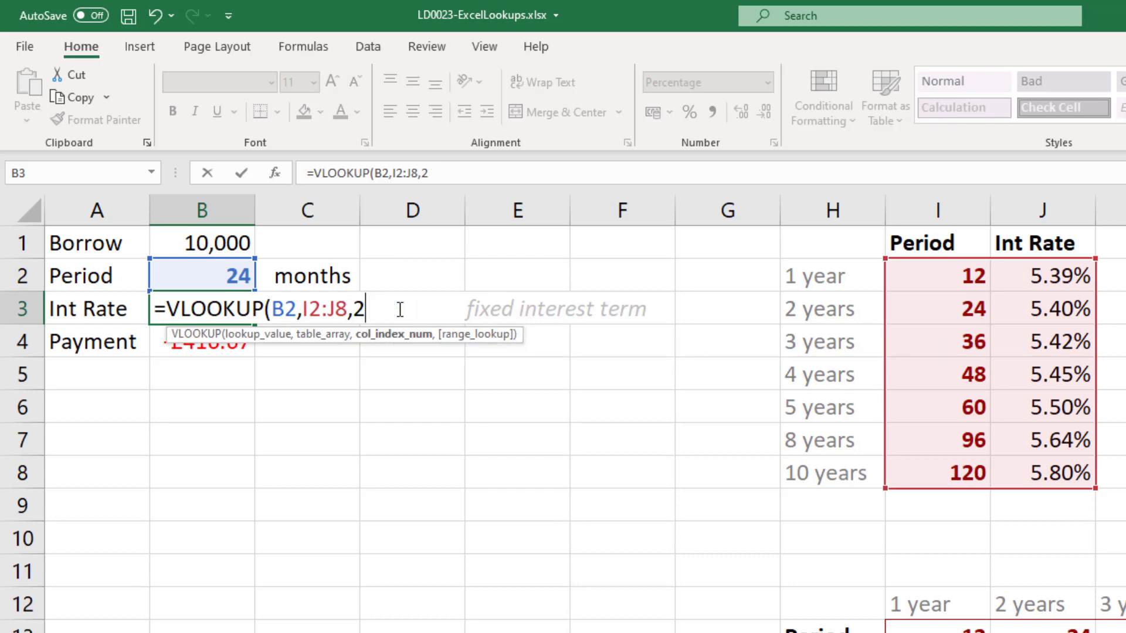
Complete the VLOOKUP formula without a range lookup argument and check B3 against the period in B2 and the vertical table.
text())
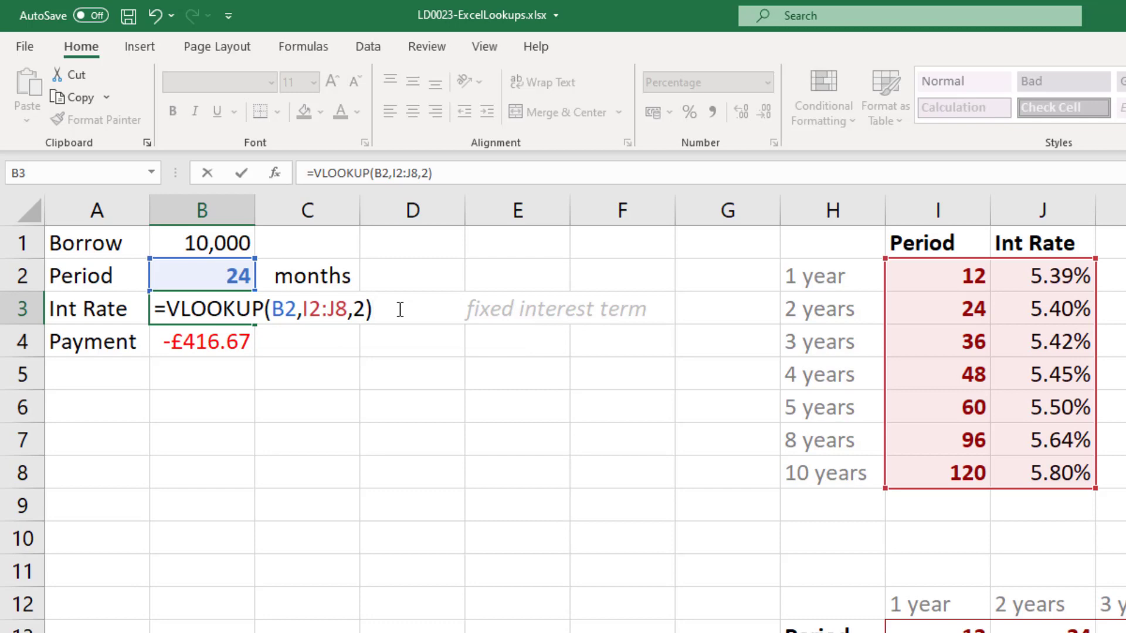
key(Return)
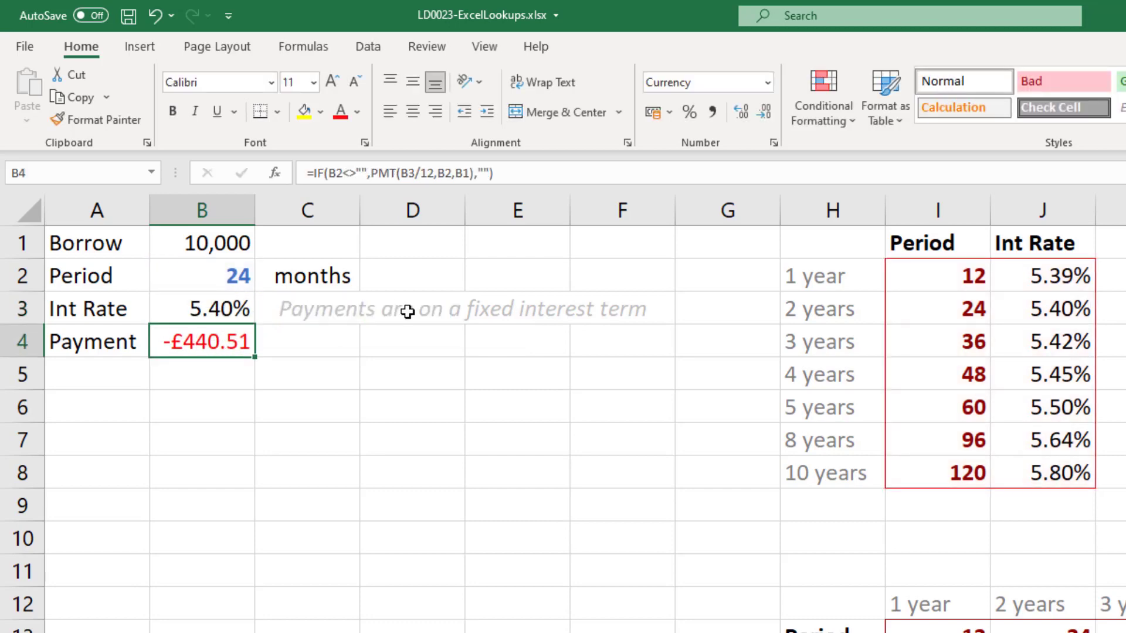
click(216, 297)
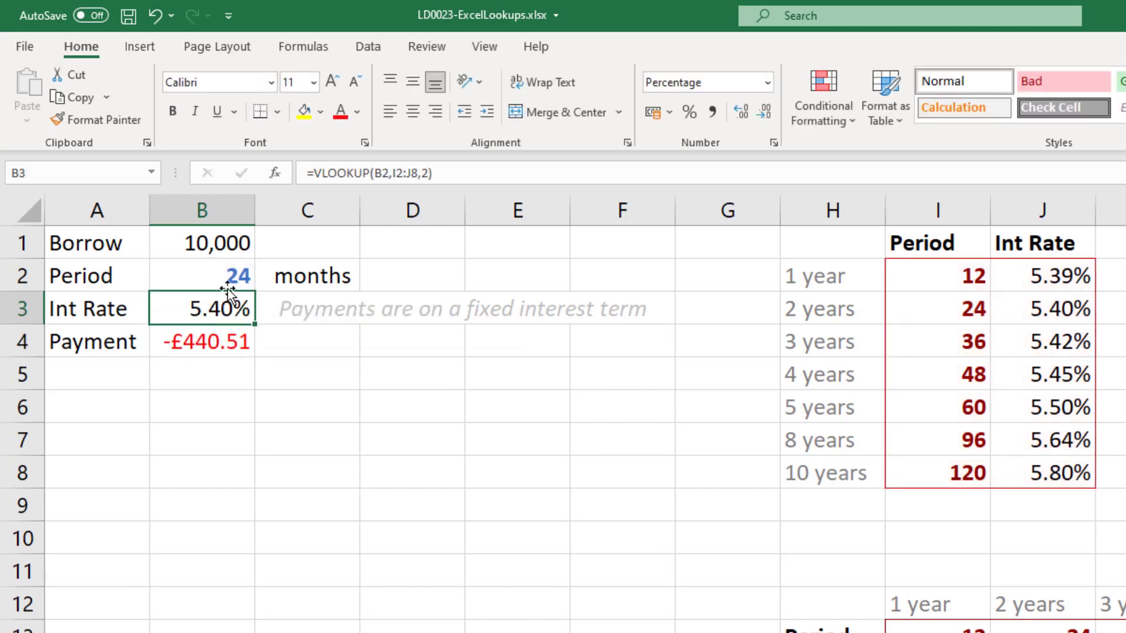
click(1061, 309)
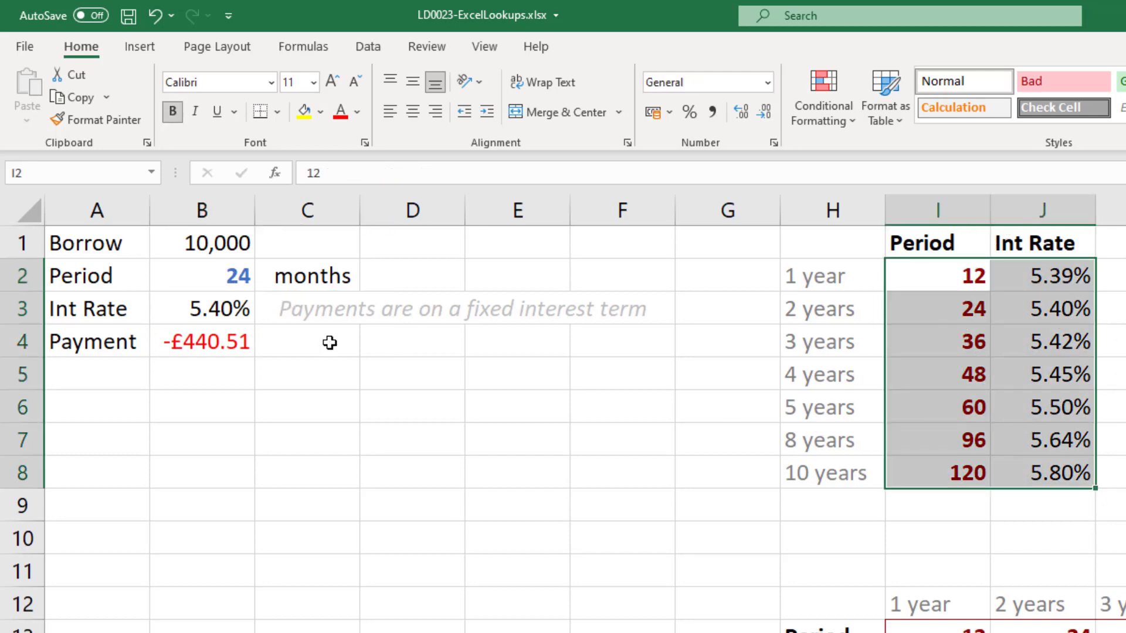
click(203, 271)
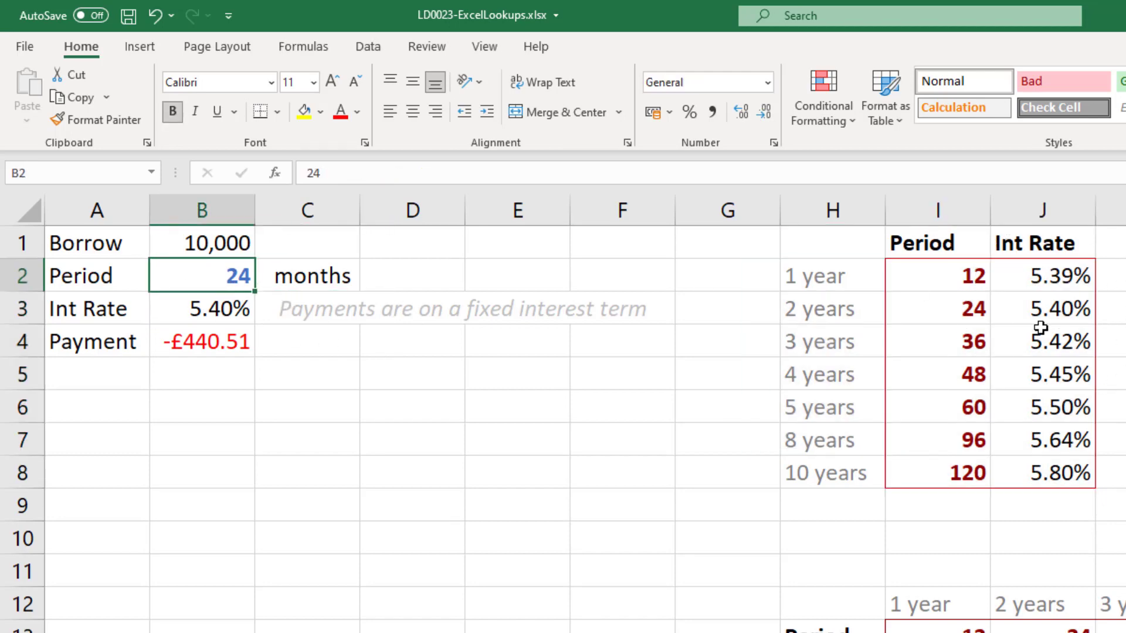
drag(937, 273, 942, 478)
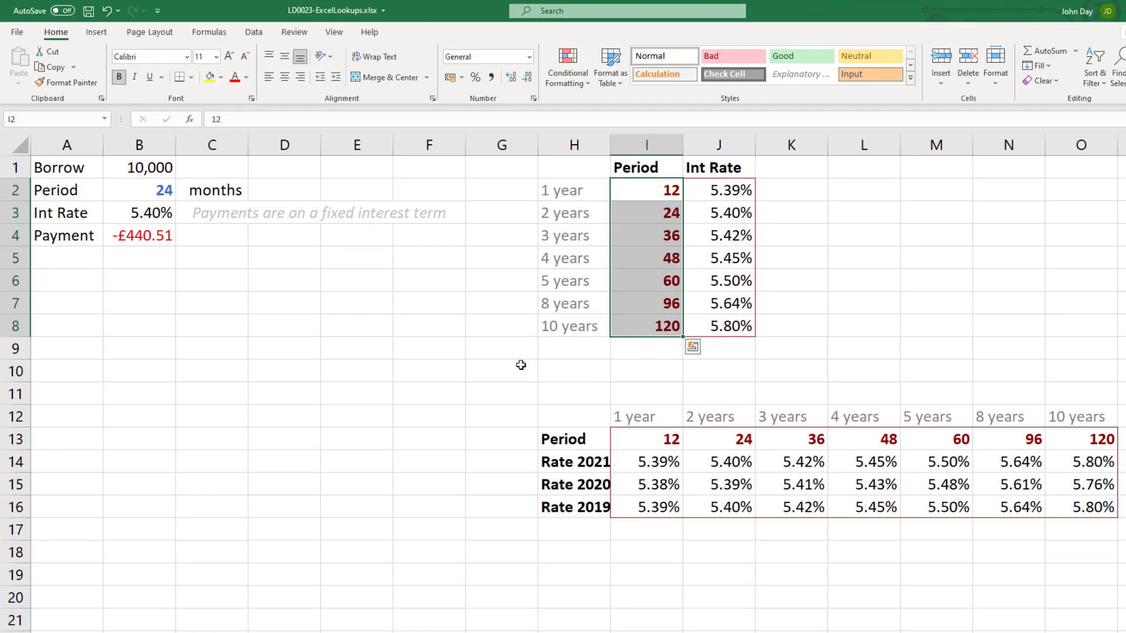
Examine the horizontal rate table I13:O16 and change the function in B3 from VLOOKUP to HLOOKUP.
click(152, 215)
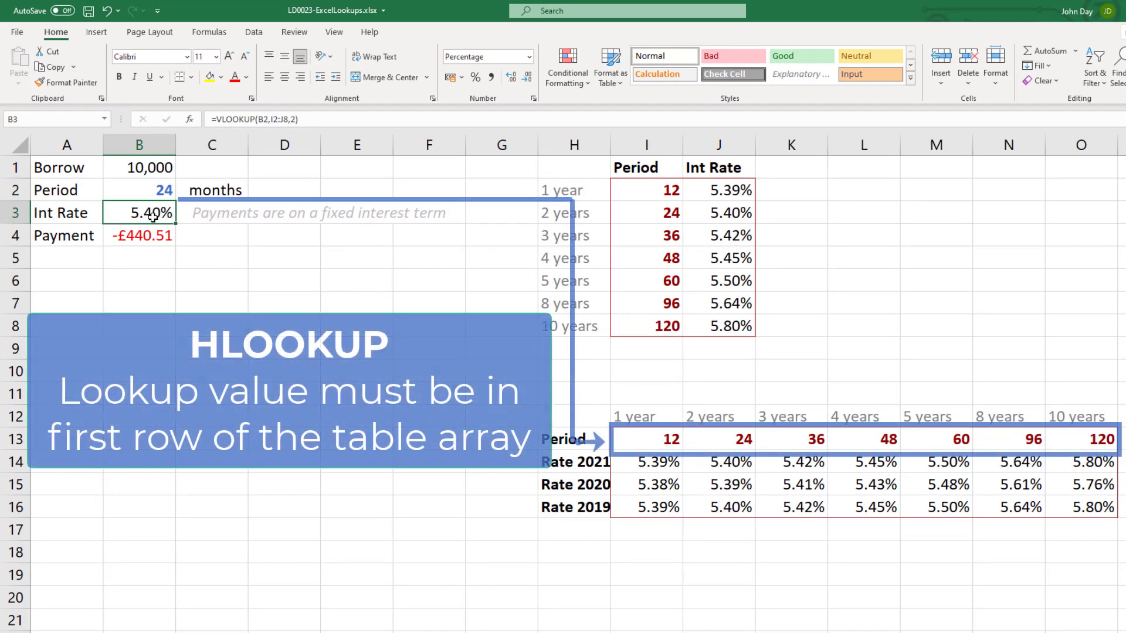
drag(624, 440, 1109, 507)
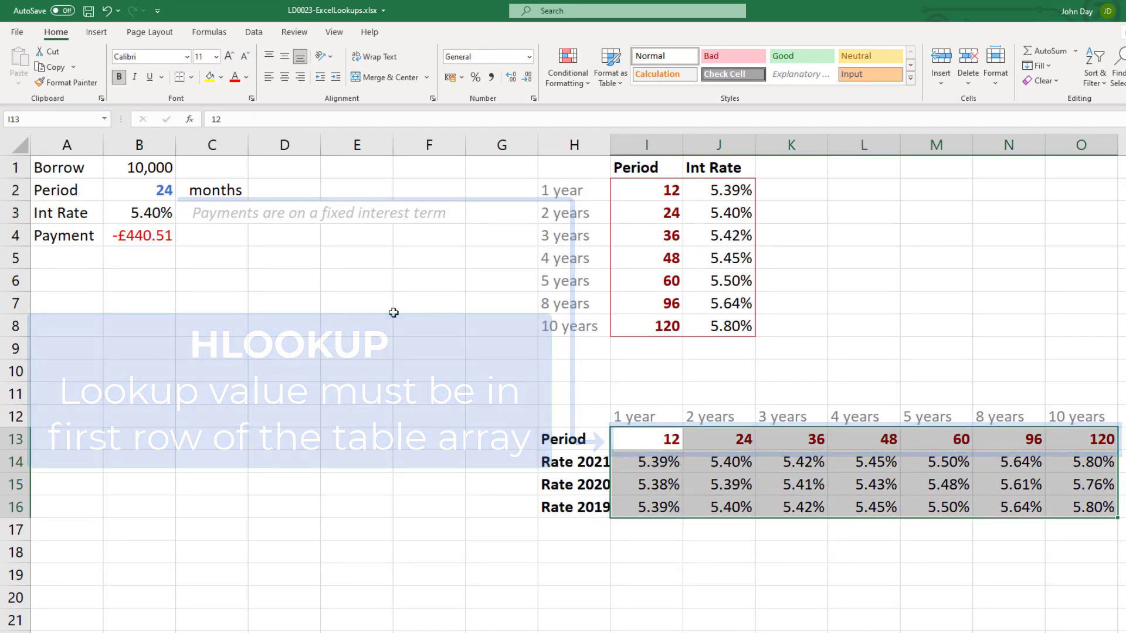
double_click(145, 212)
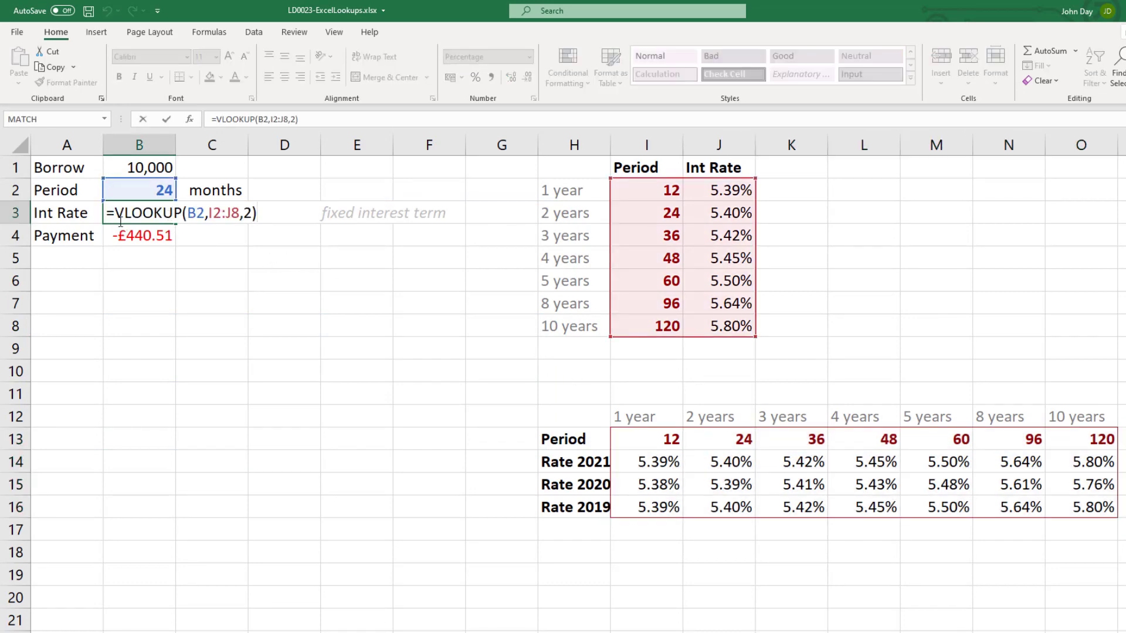
drag(115, 212, 124, 208)
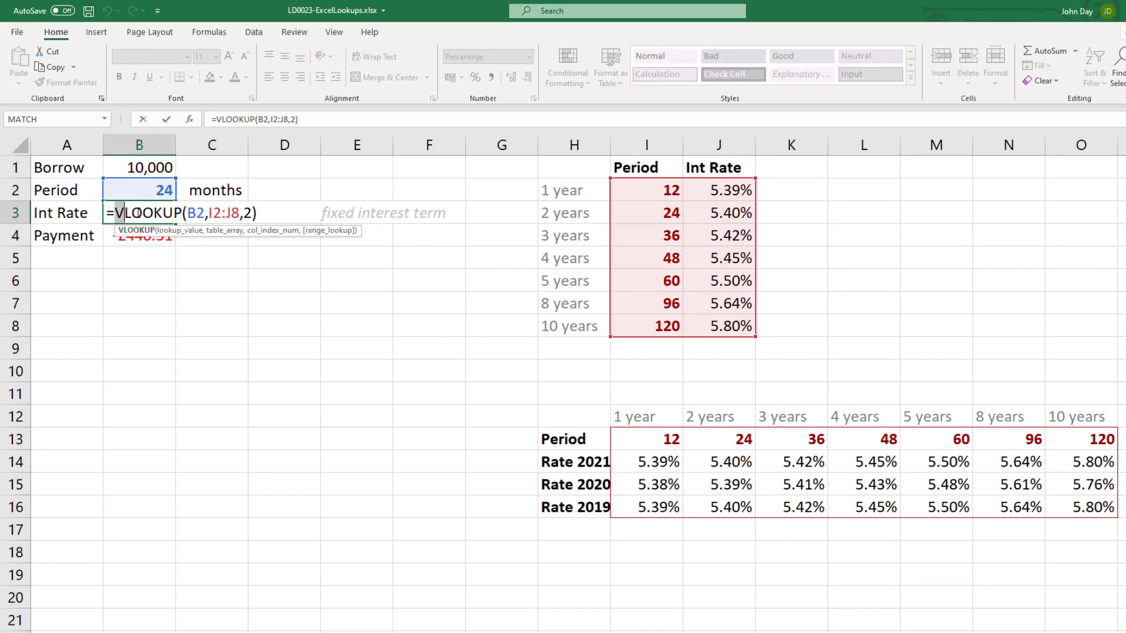
text(H)
click(197, 212)
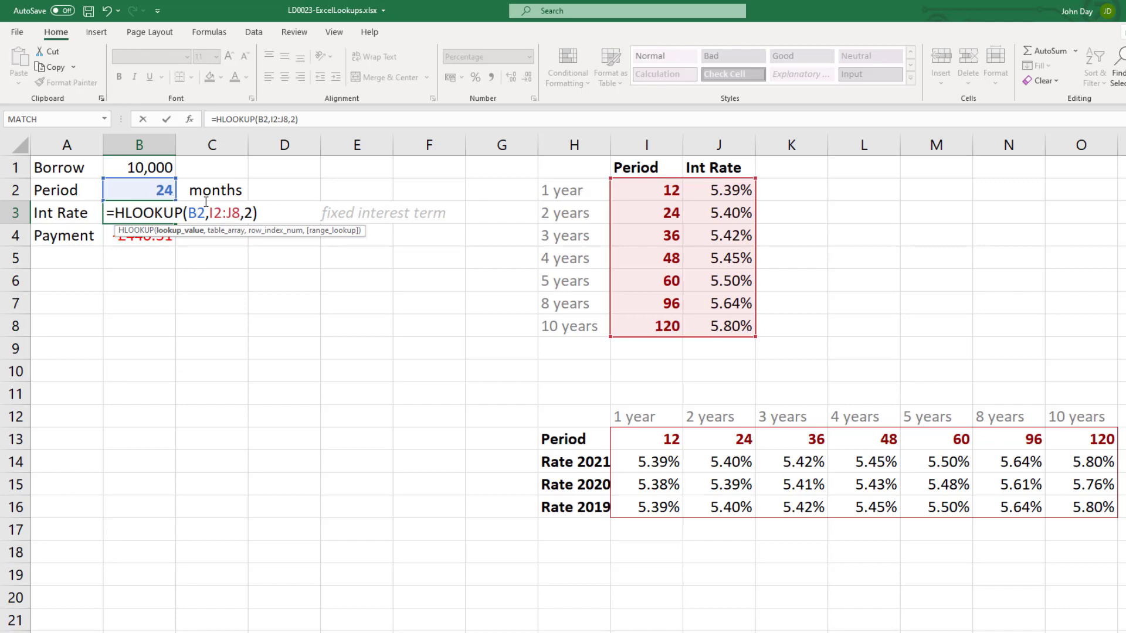
Replace the HLOOKUP's table array with I13:O14, covering the horizontal Period and Rate 2021 rows.
drag(209, 212, 240, 213)
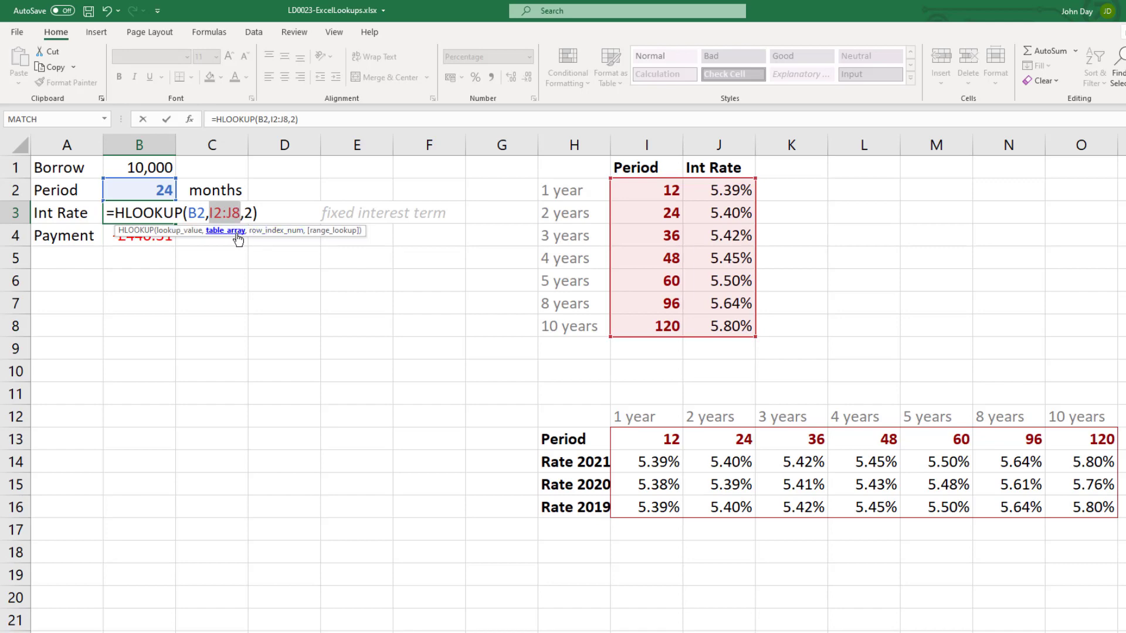
key(Delete)
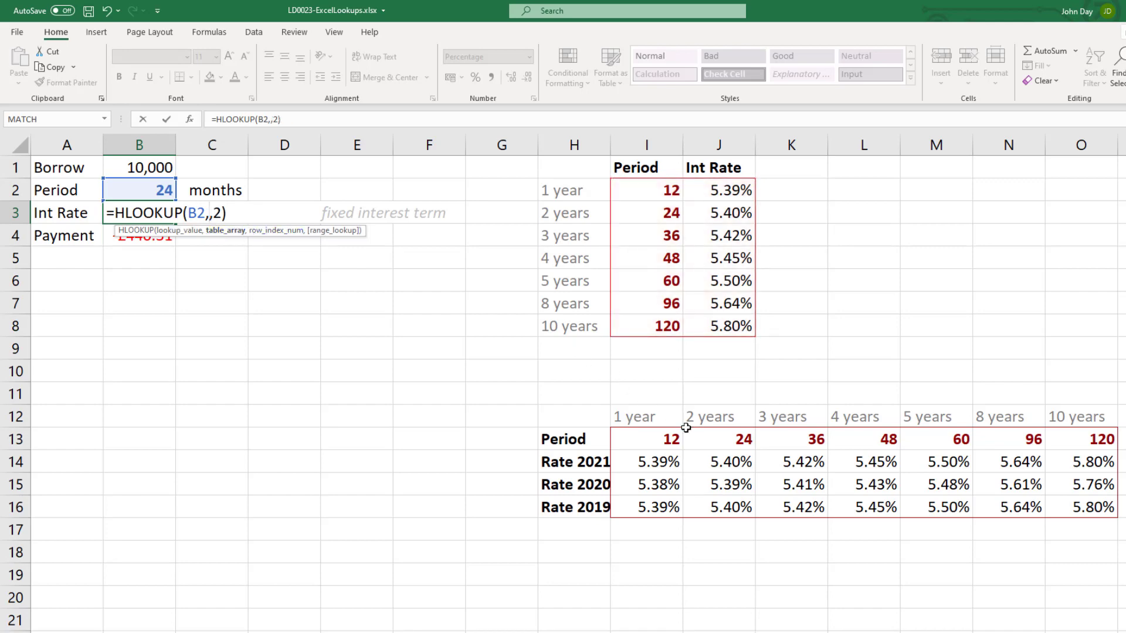
click(643, 437)
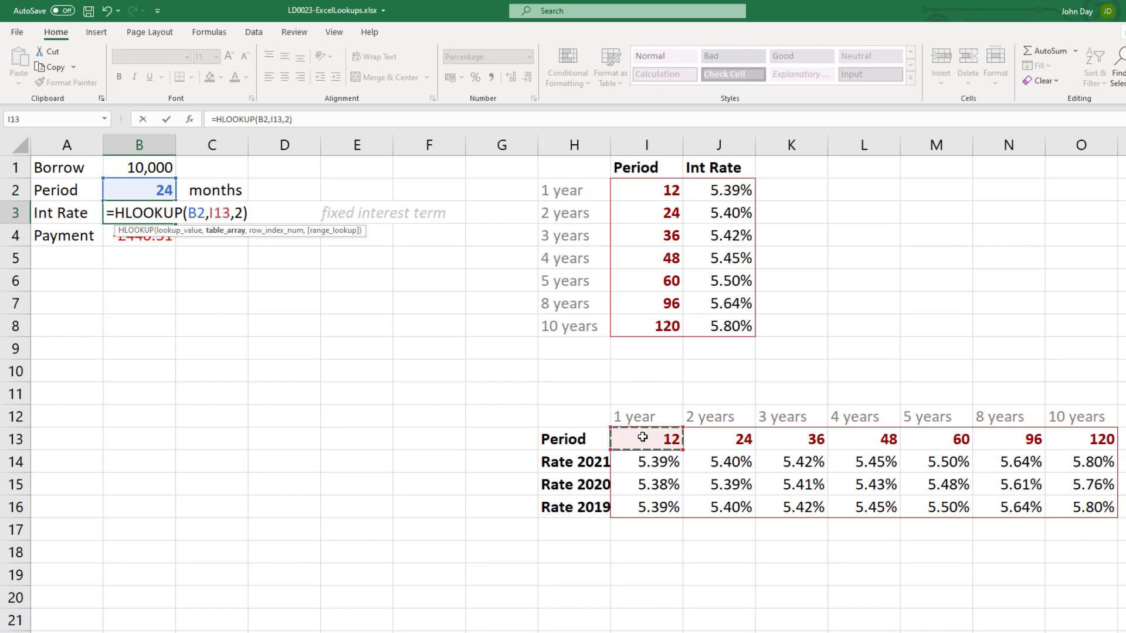
drag(642, 437, 1098, 462)
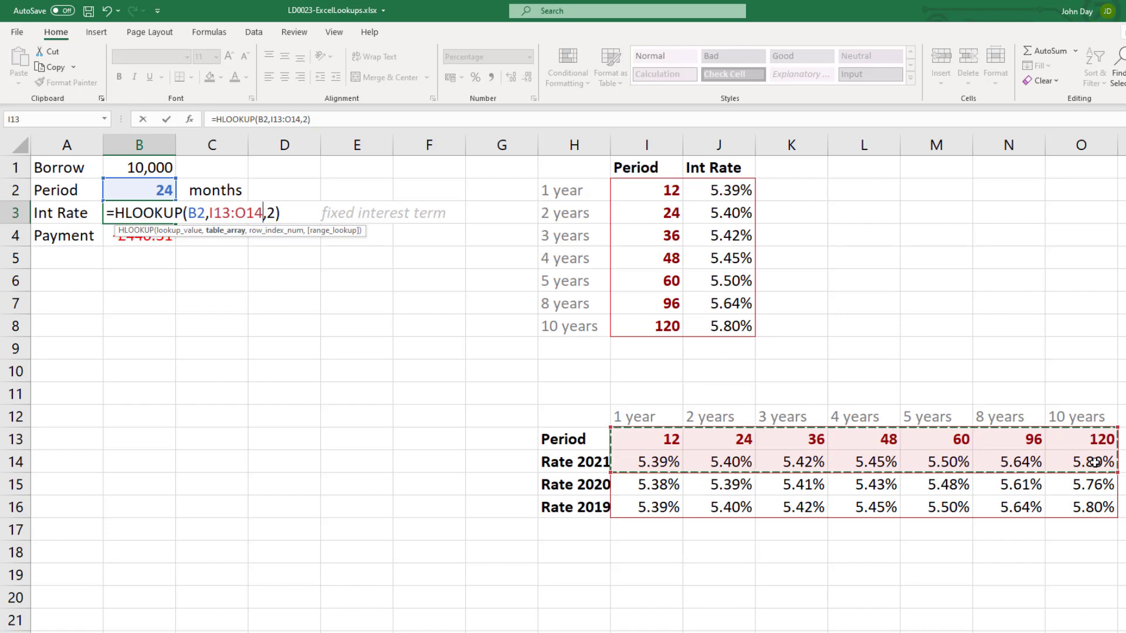
Complete the HLOOKUP formula in B3 with row index number 2 and no range lookup argument.
key(ctrl)
key(ctrl)
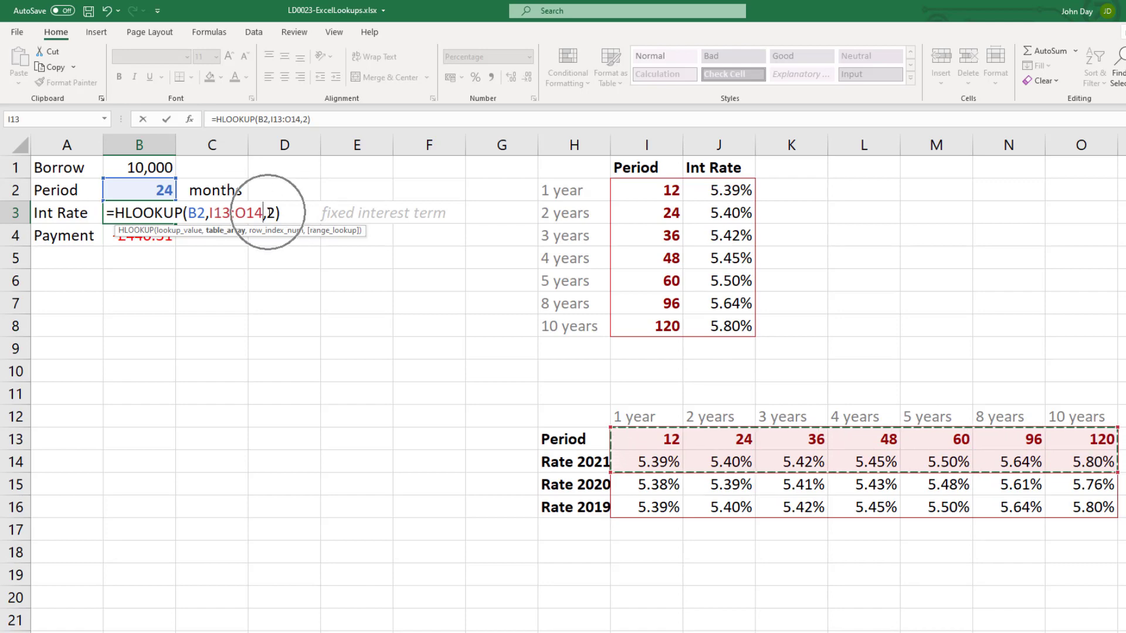
key(ctrl)
key(ctrl)
key(ctrl)
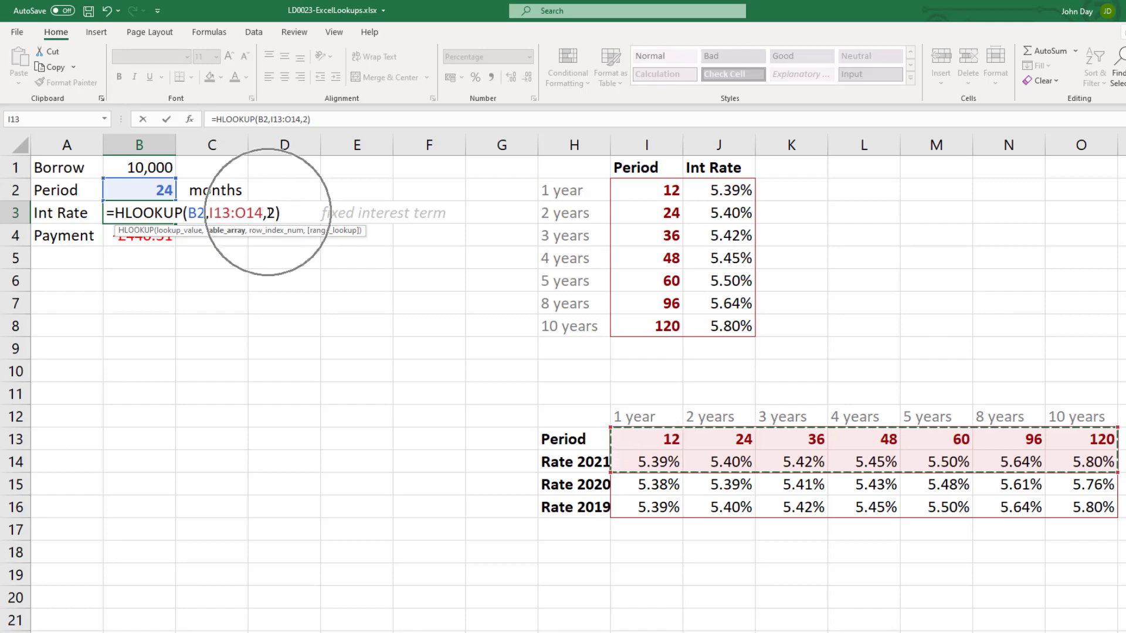
key(ctrl)
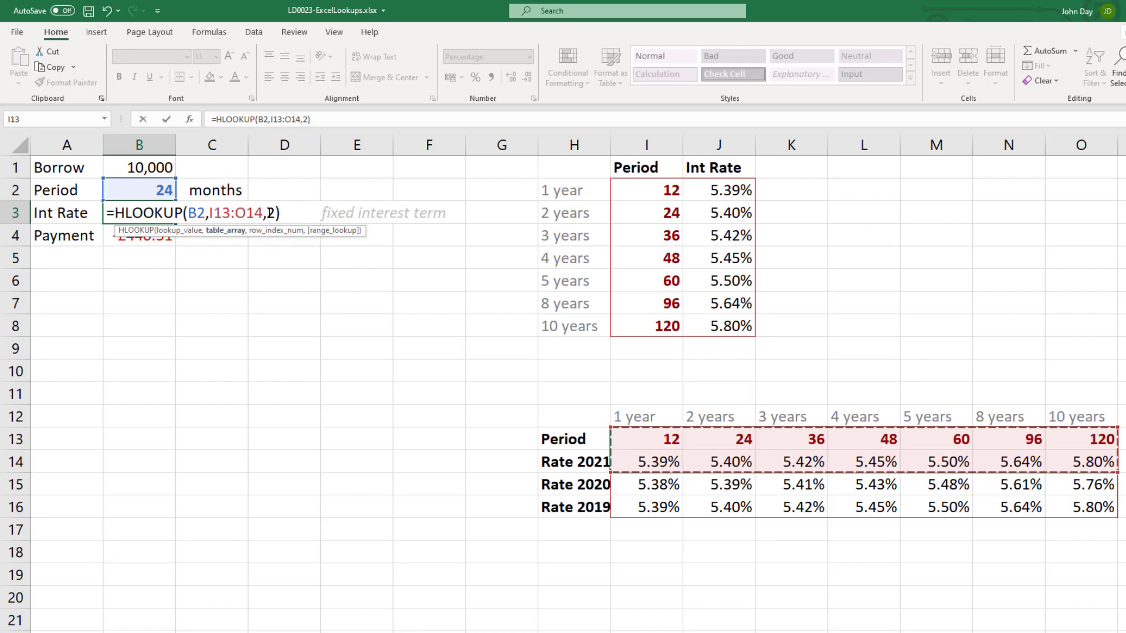
key(Return)
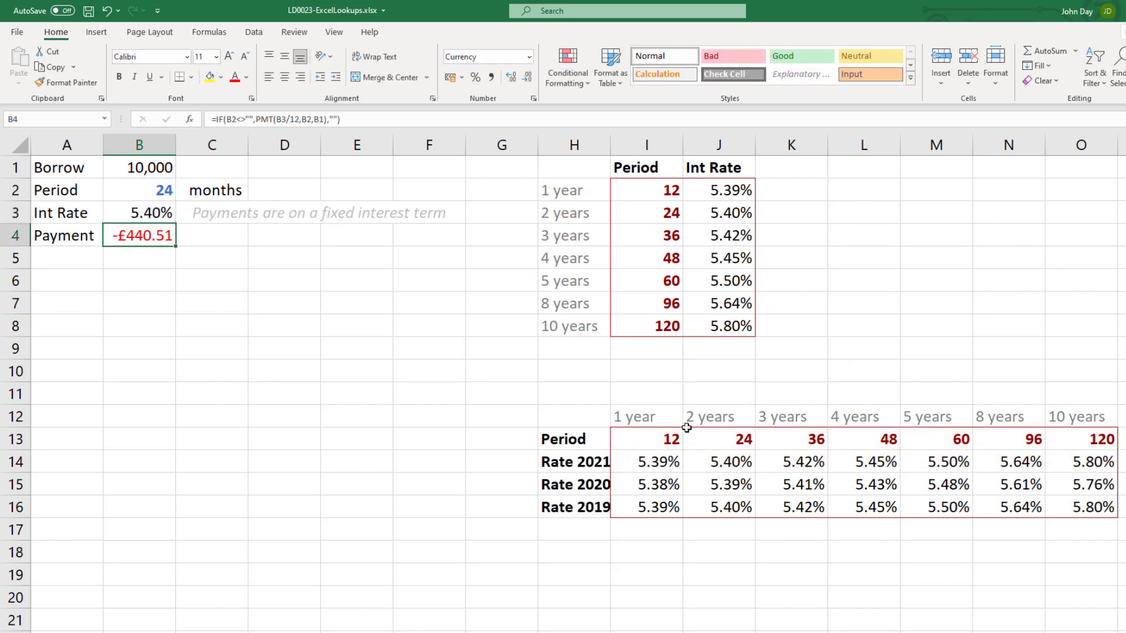
Compare the horizontal rate table I12:O16 with the vertical table I2:J8 and review the HLOOKUP formula in B3.
drag(645, 417, 1080, 507)
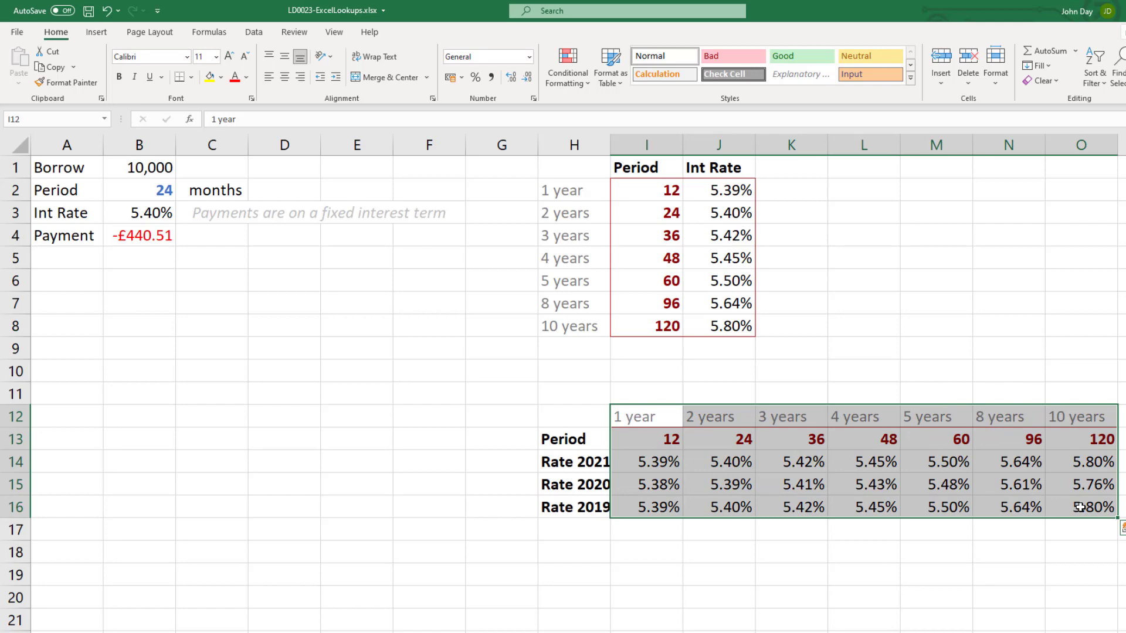
click(695, 449)
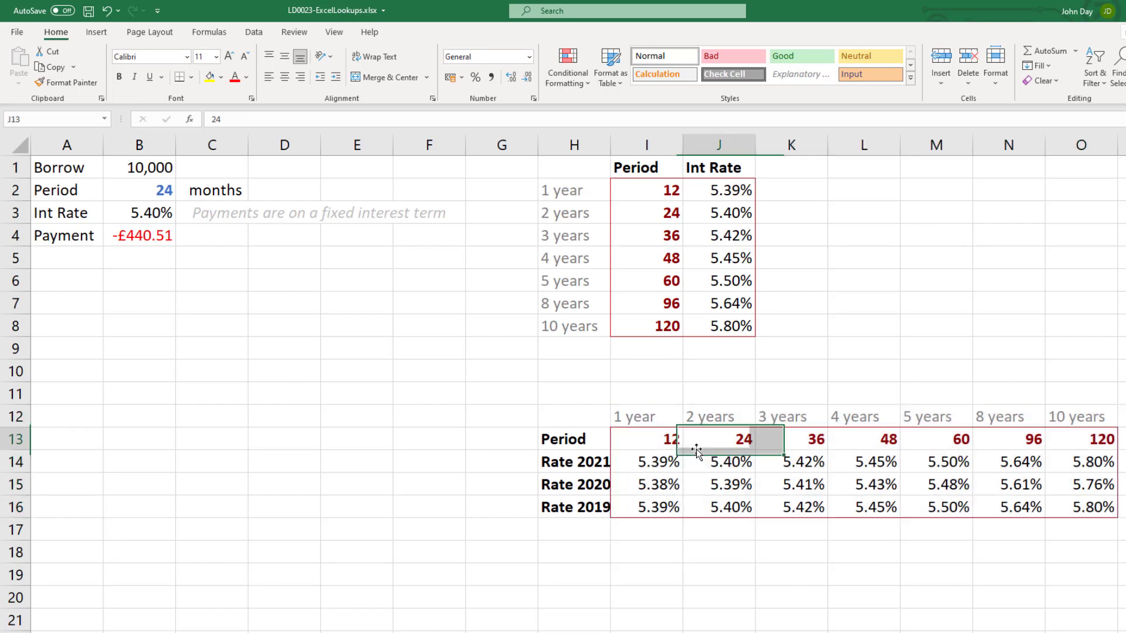
mouse_move(624, 190)
mouse_down()
mouse_move(637, 256)
mouse_move(736, 323)
mouse_up()
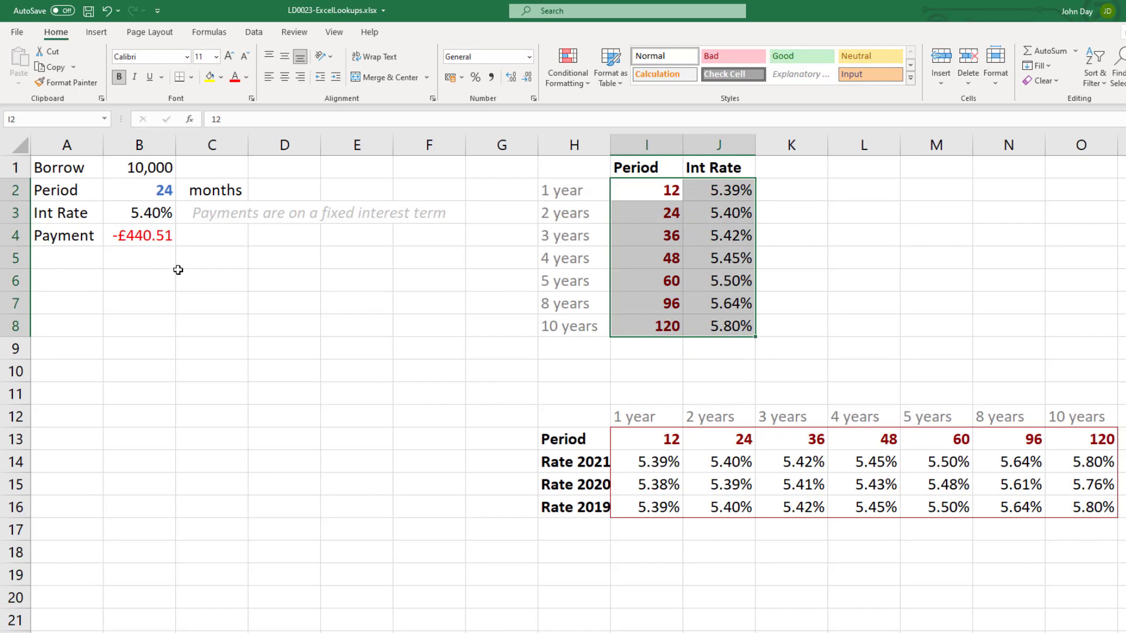
click(174, 238)
click(156, 212)
double_click(156, 213)
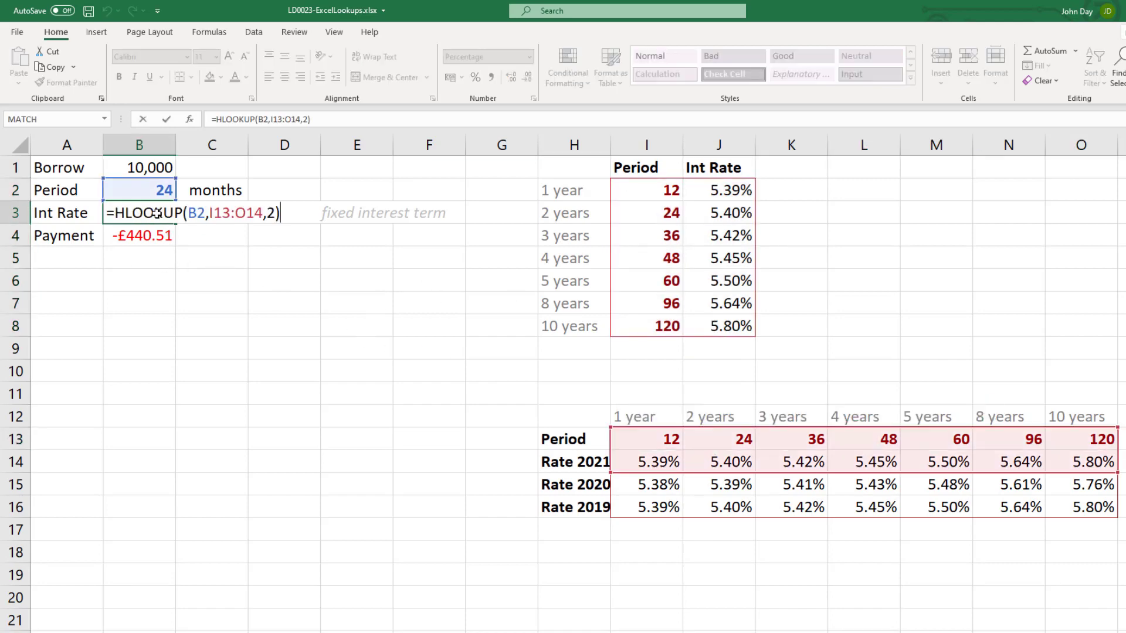
key(Escape)
Examine the order of the Period values down the vertical table's first column I2:I8 and across the horizontal table's first row I13:O13.
drag(648, 188, 646, 326)
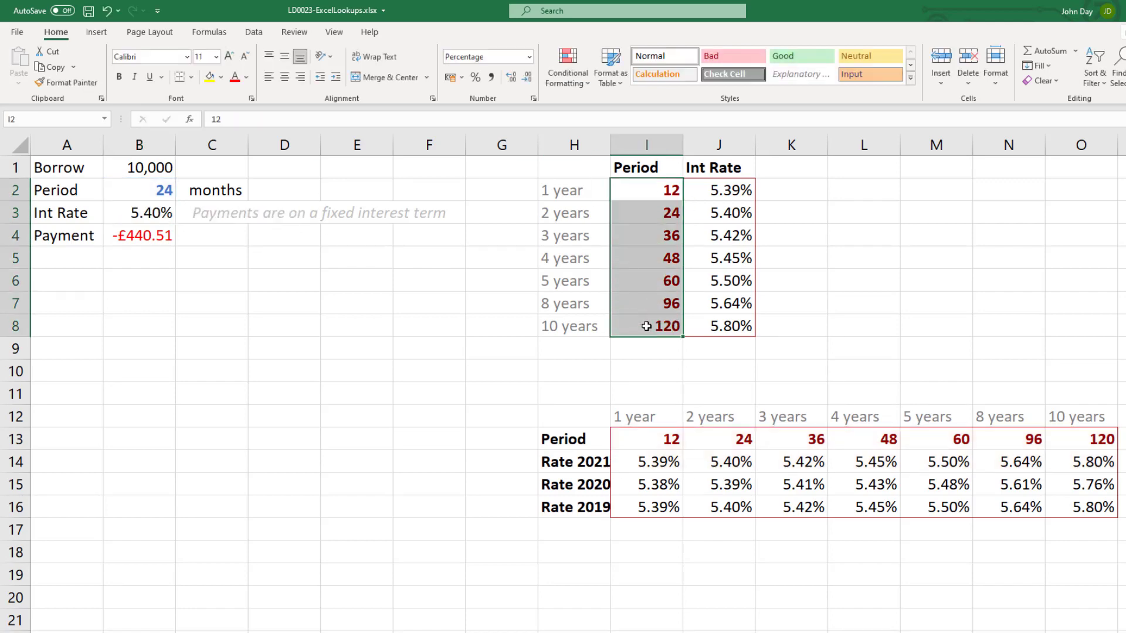
drag(630, 438, 1081, 442)
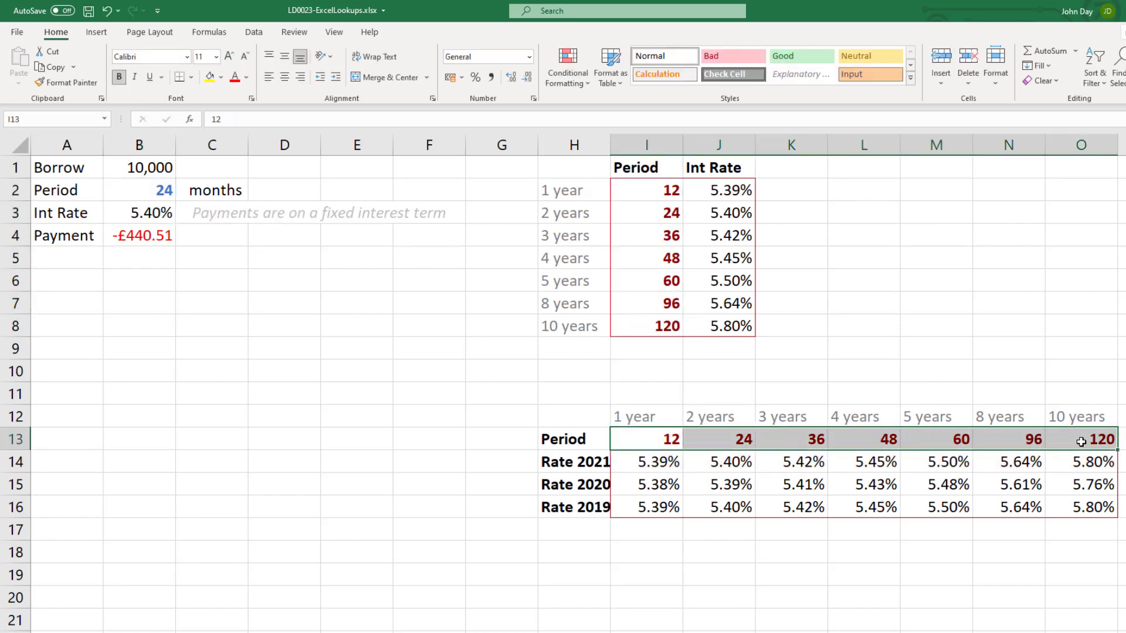
drag(648, 189, 649, 326)
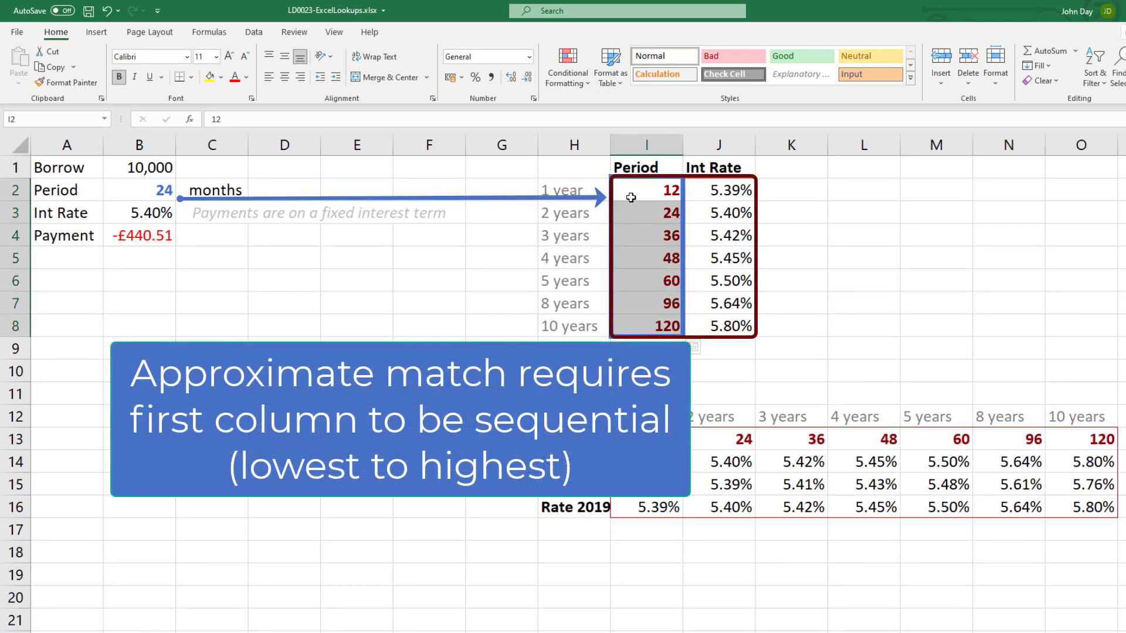
click(631, 194)
click(645, 330)
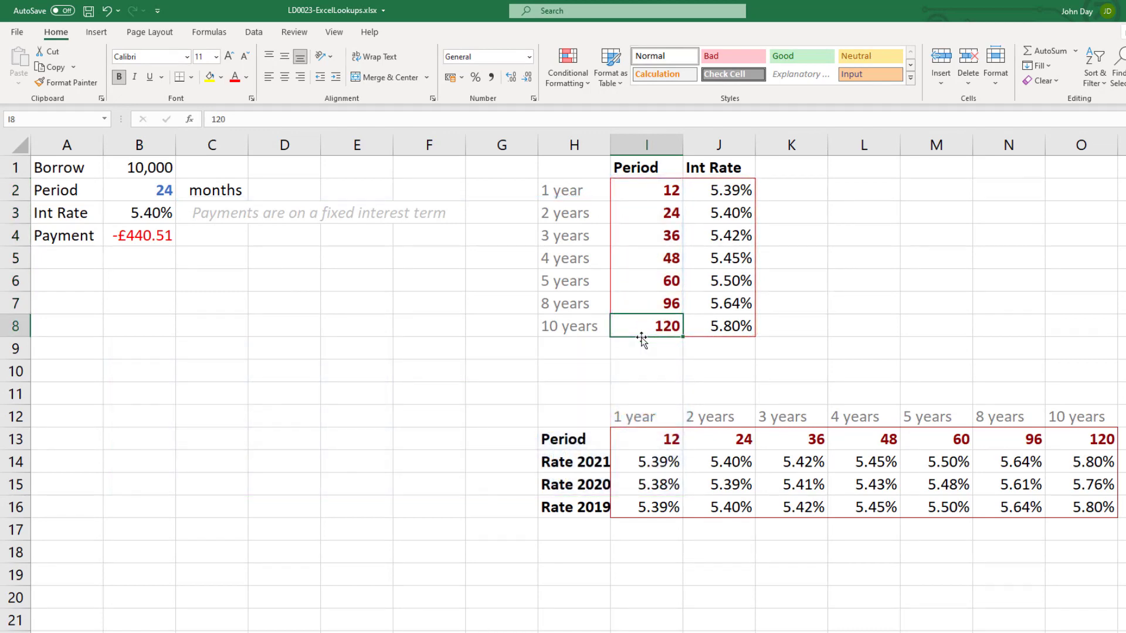
click(649, 190)
drag(649, 208, 644, 324)
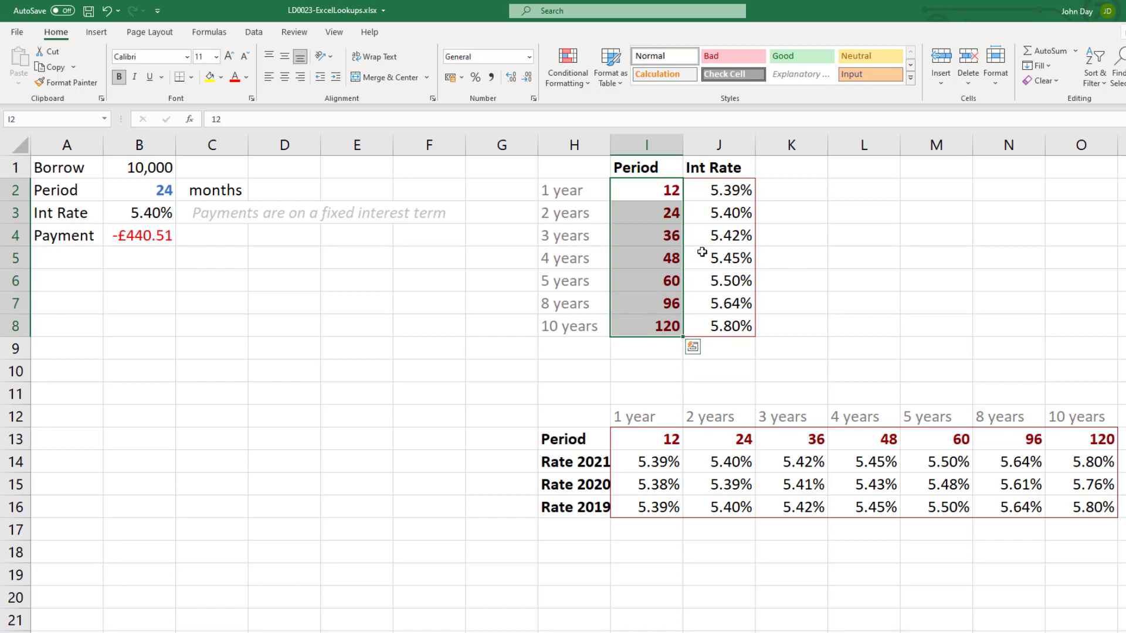
Check the formula in B3 and the lookup value in B2 against the Period entries of both rate tables.
click(723, 191)
click(789, 188)
click(884, 187)
click(936, 199)
click(143, 217)
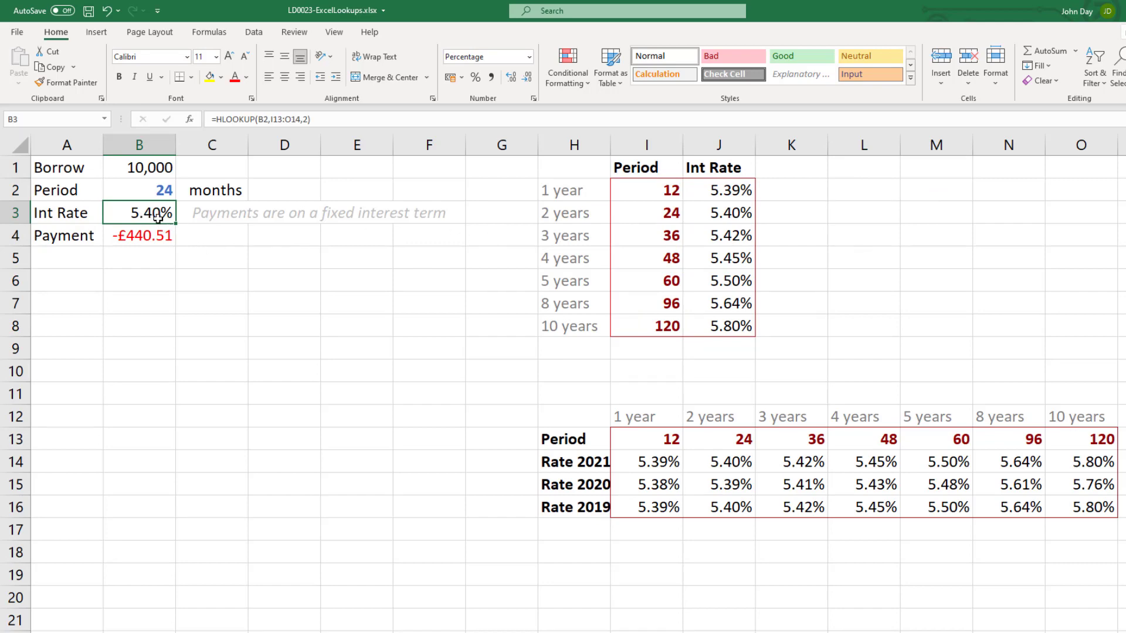
click(149, 196)
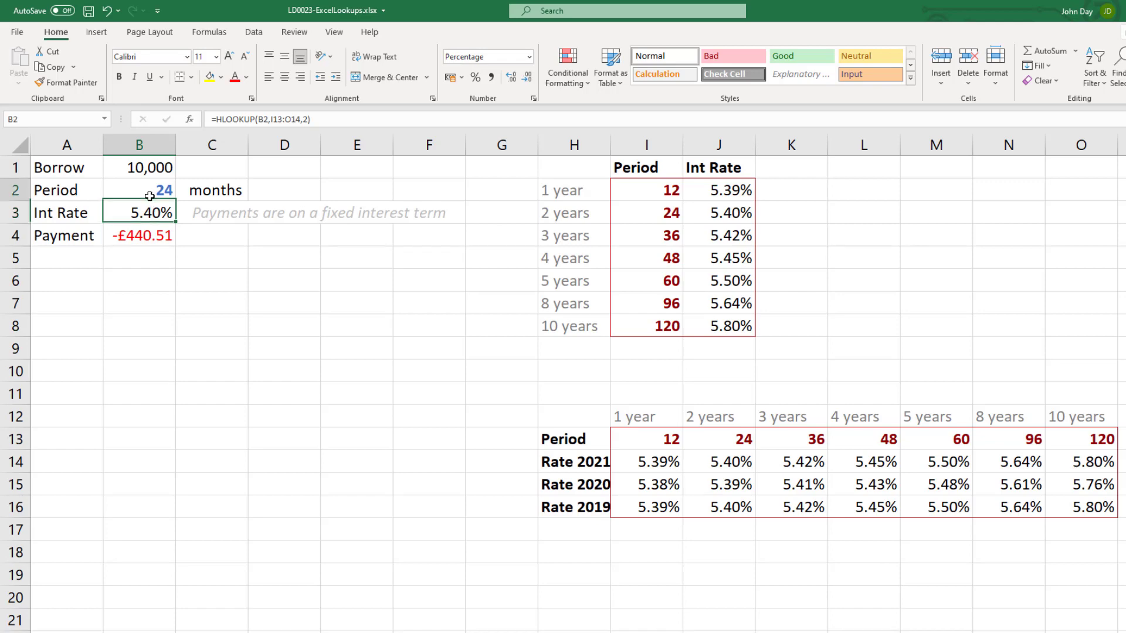
drag(647, 190, 650, 326)
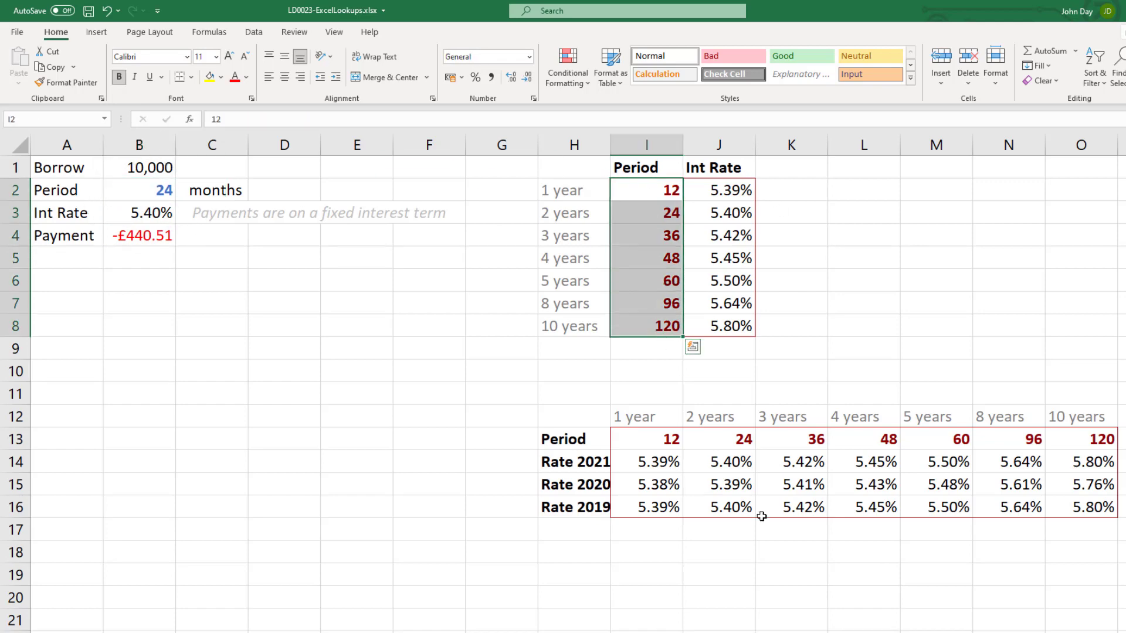
drag(637, 439, 1070, 448)
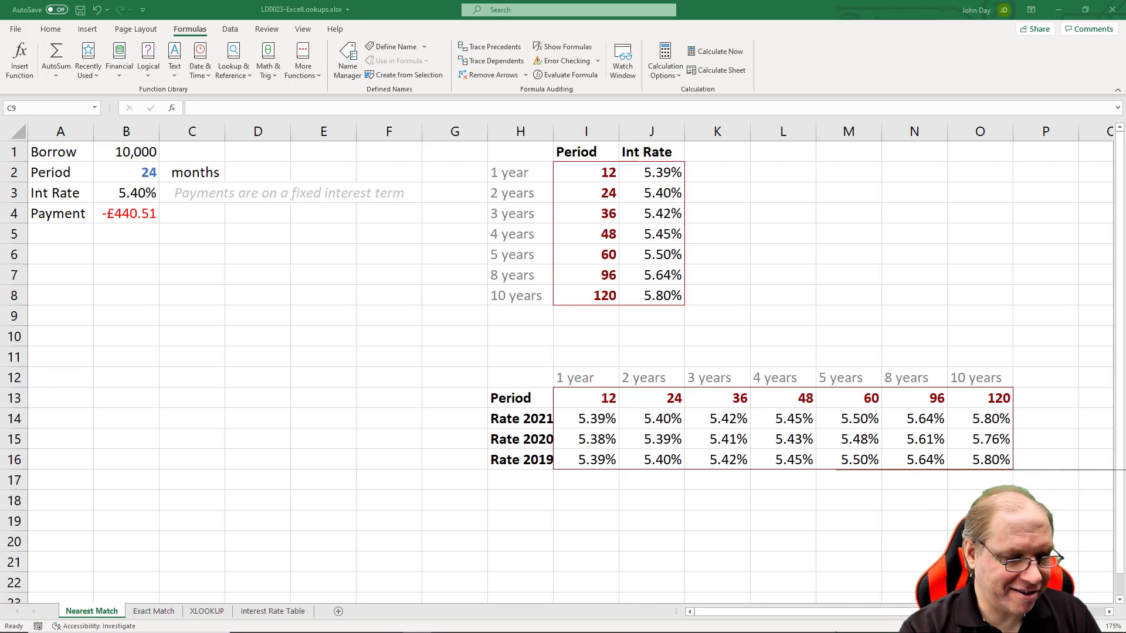
Switch to the Exact Match sheet and compare the employee's department in D2 with the Dept entries in J3:J8.
click(156, 616)
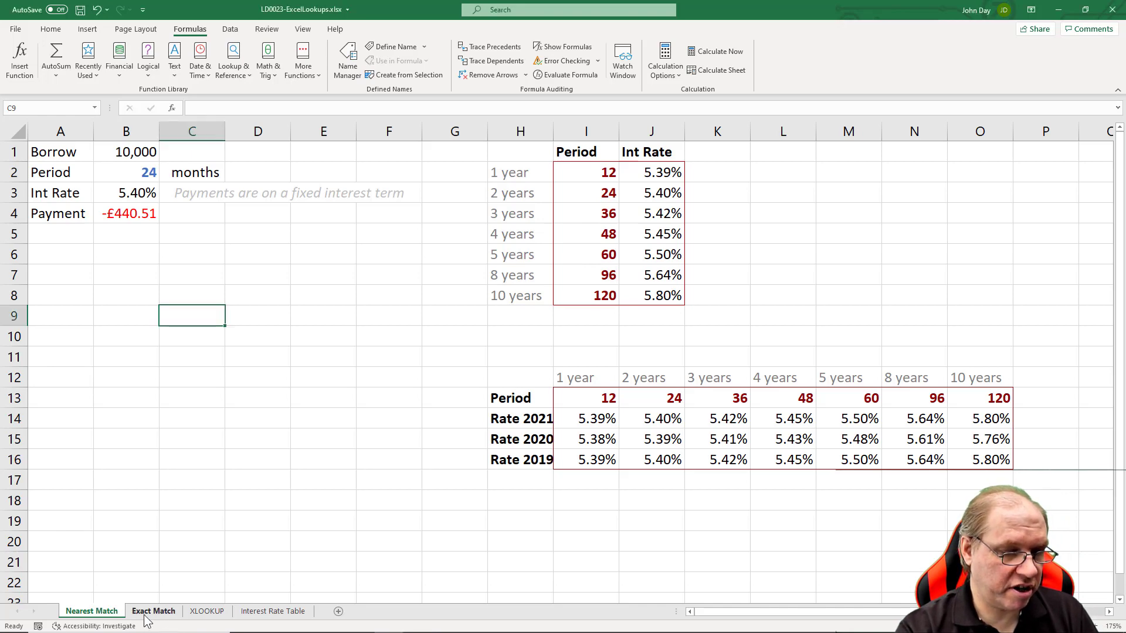
click(156, 614)
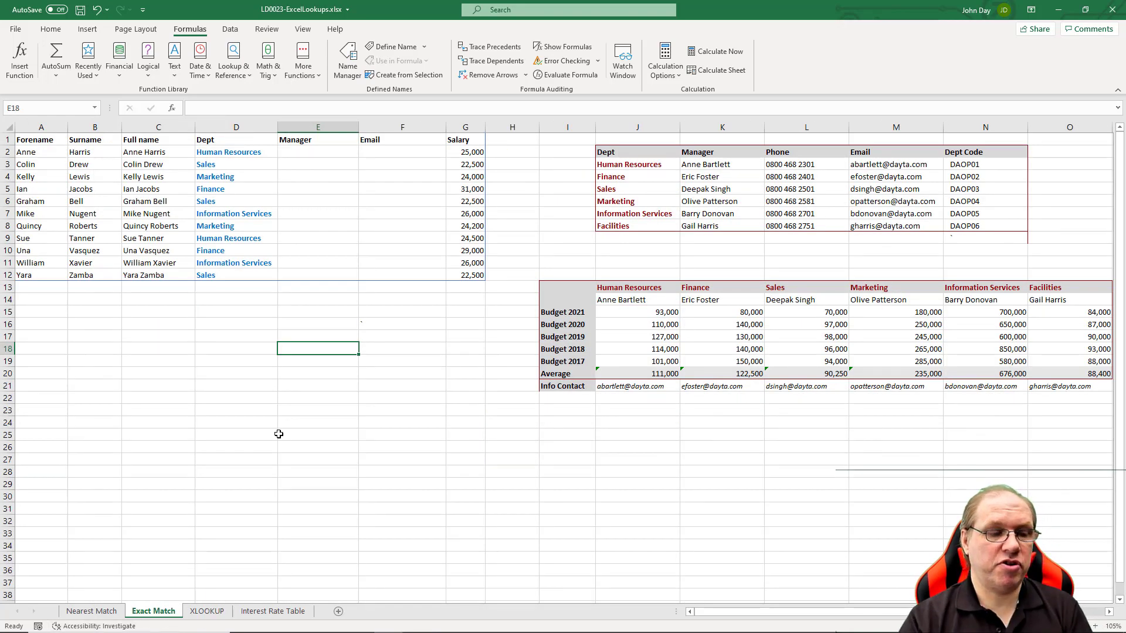
click(245, 151)
key(ctrl)
key(ctrl)
key(ctrl)
key(ctrl)
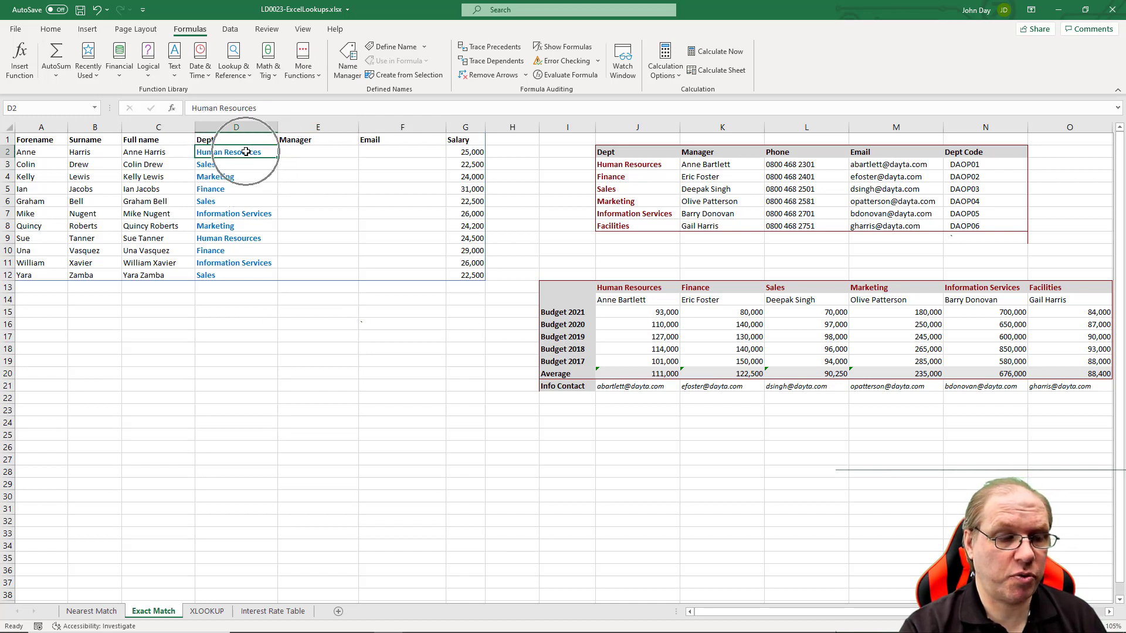
drag(645, 164, 643, 223)
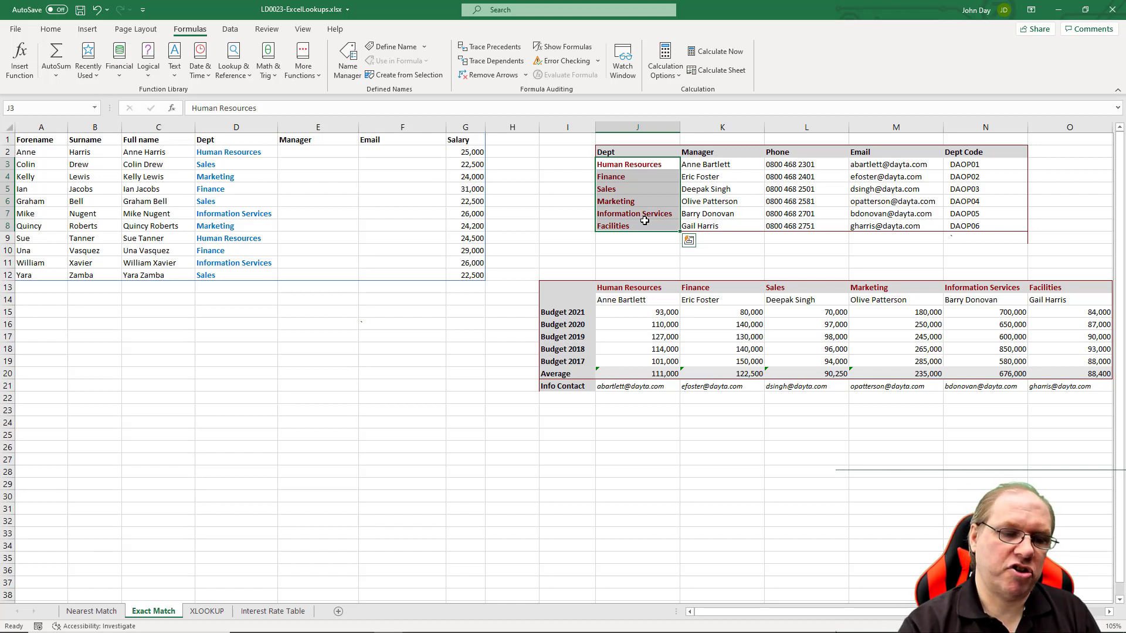
click(429, 335)
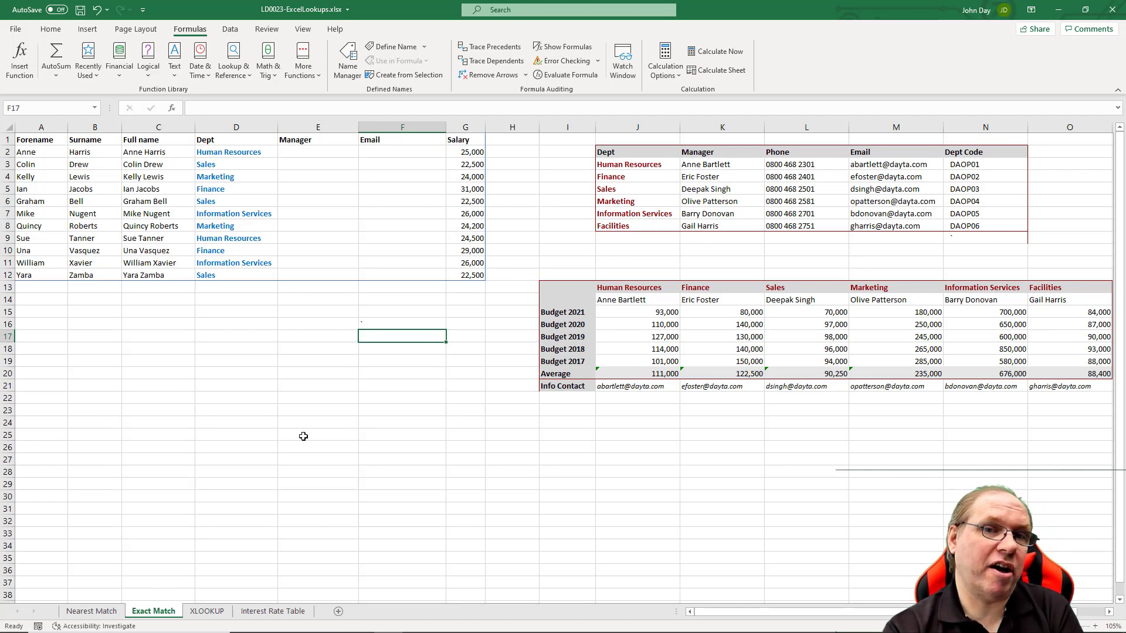
Review the HLOOKUP formula in B3 of the Nearest Match sheet and return to the Exact Match sheet.
click(92, 611)
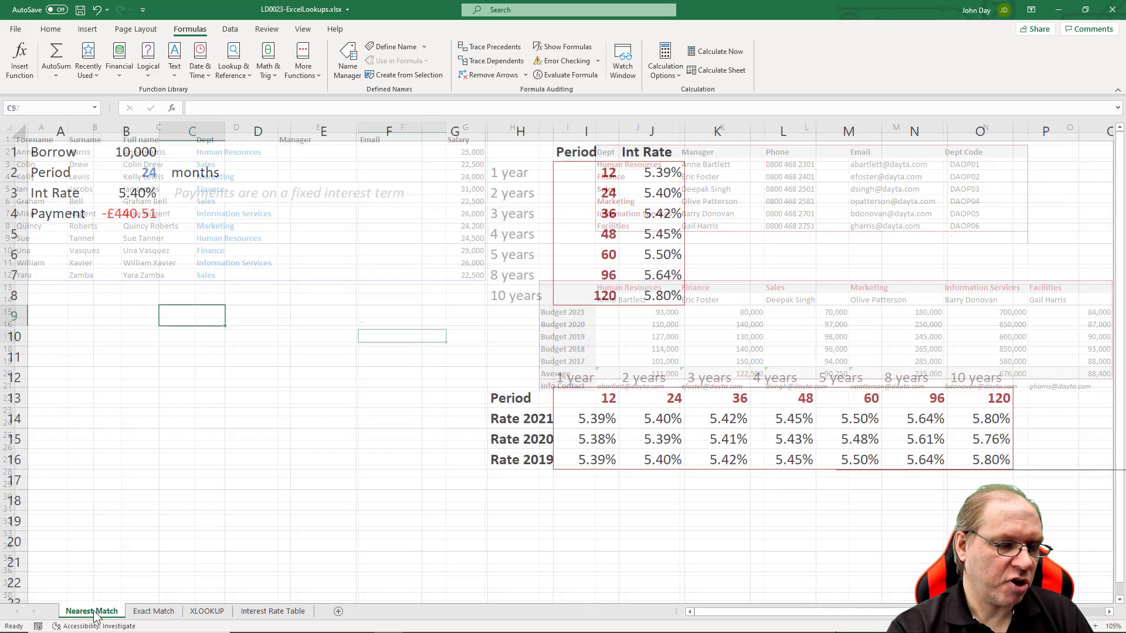
click(129, 196)
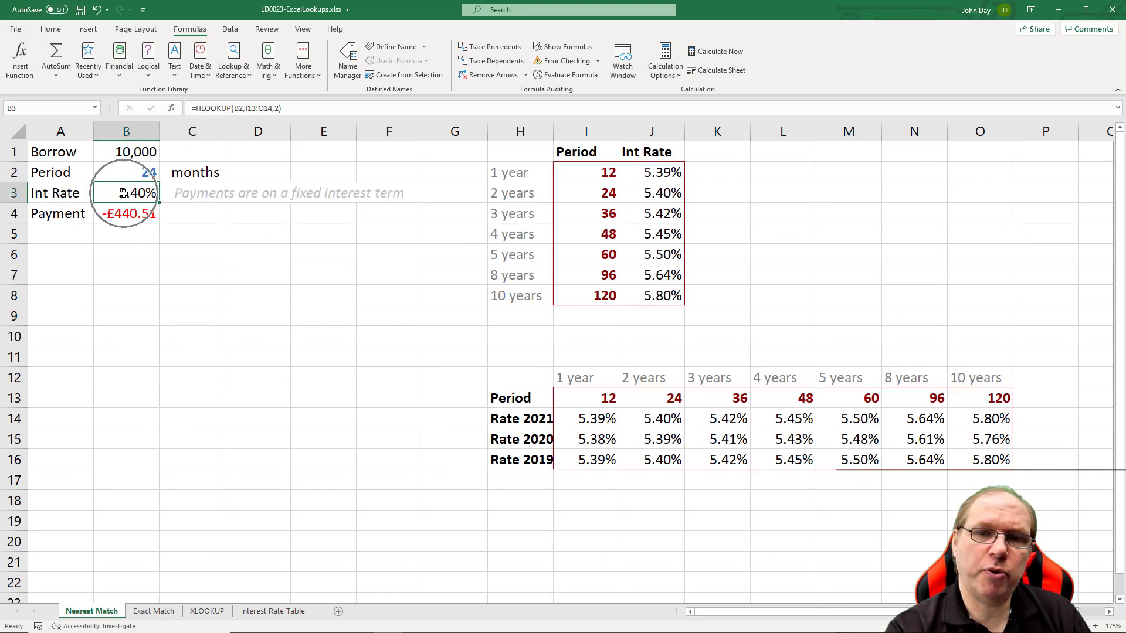
click(153, 611)
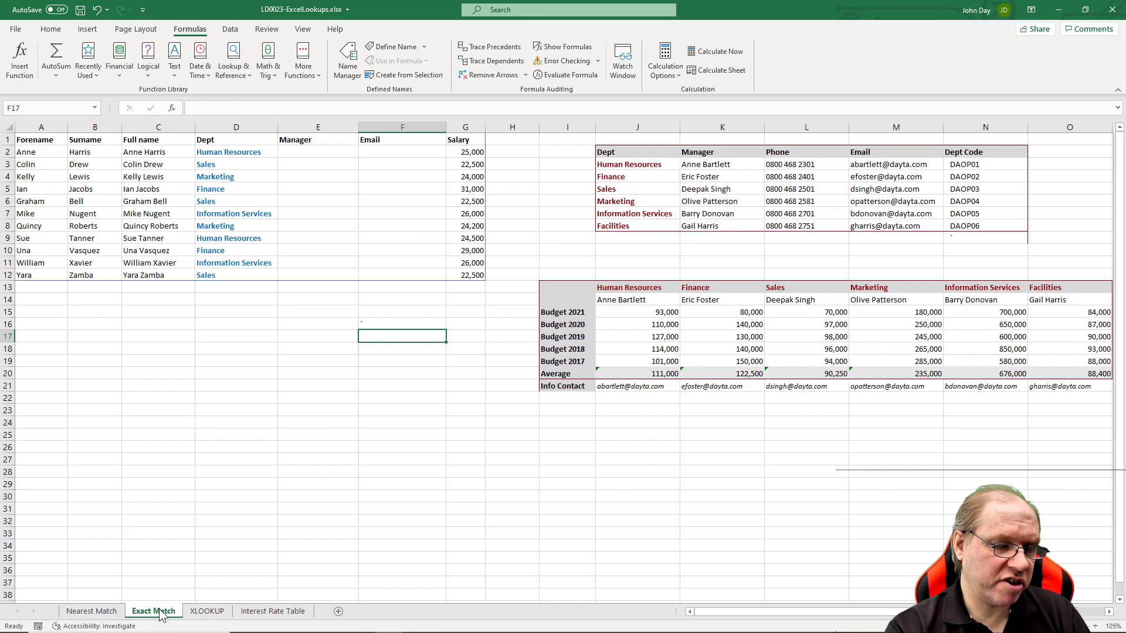
Examine the empty Manager cells E2:E12 and the department table J3:N8 that holds the manager and email details.
drag(322, 151, 320, 274)
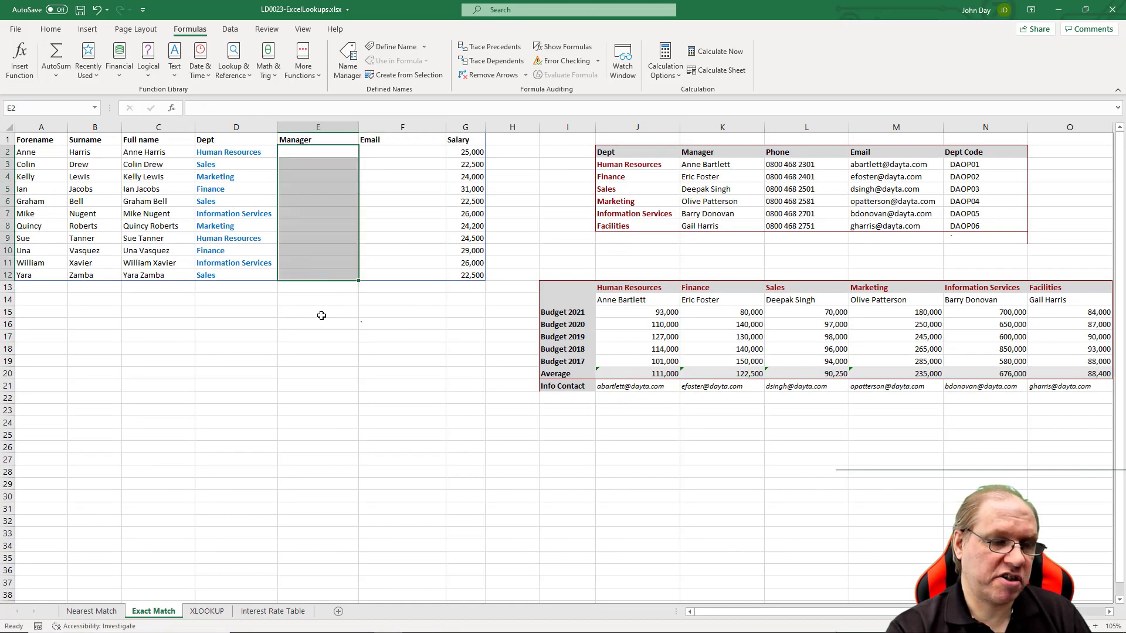
drag(321, 150, 316, 275)
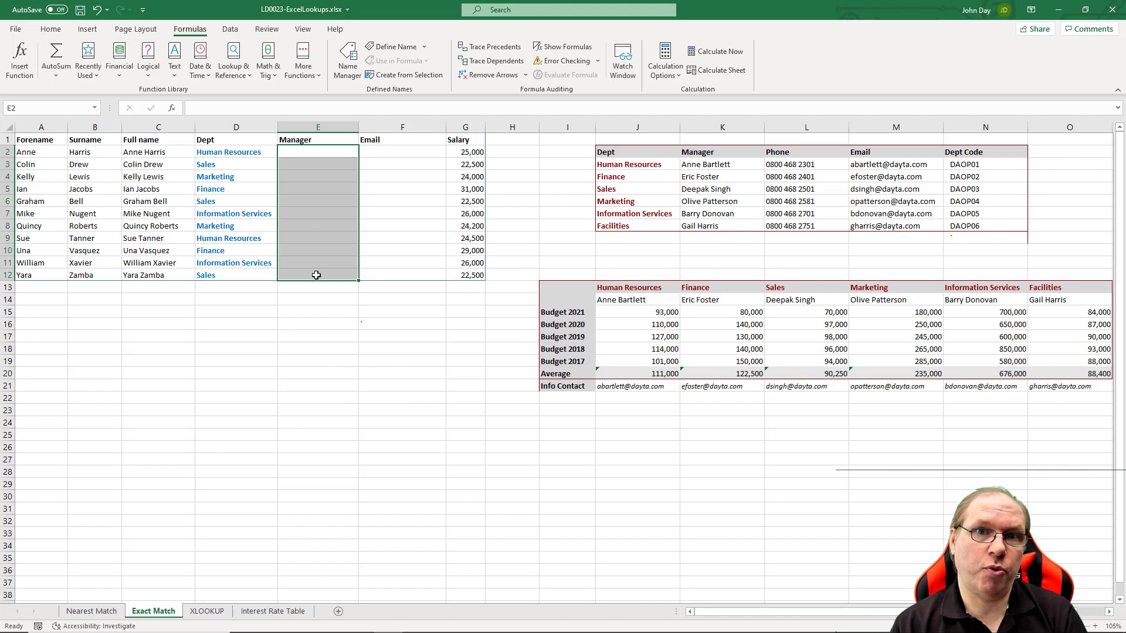
click(633, 190)
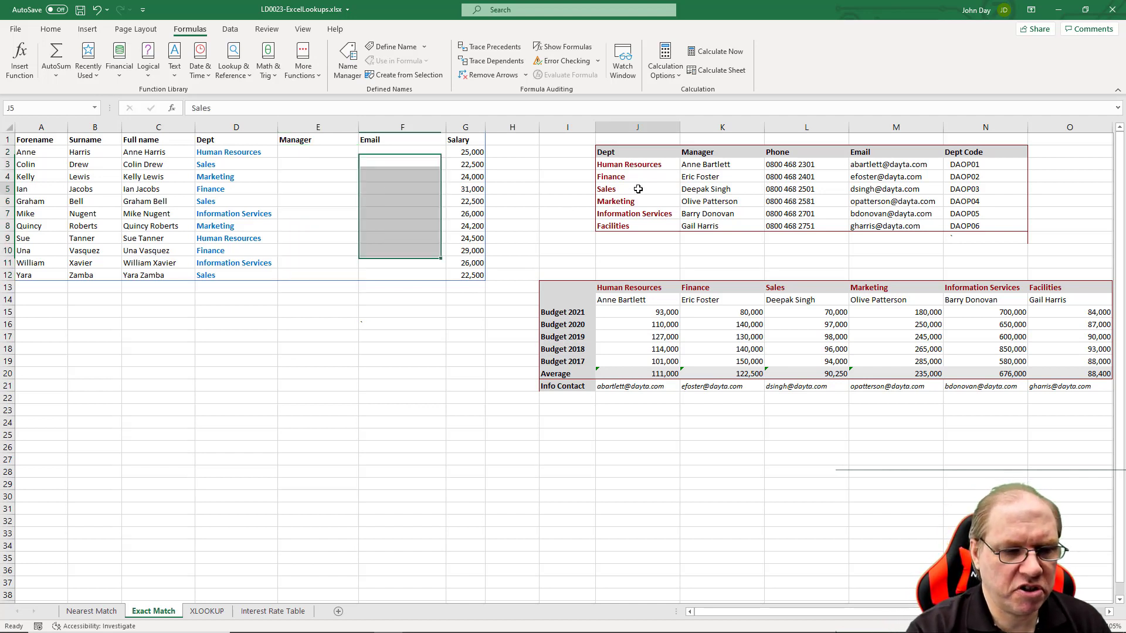
click(341, 151)
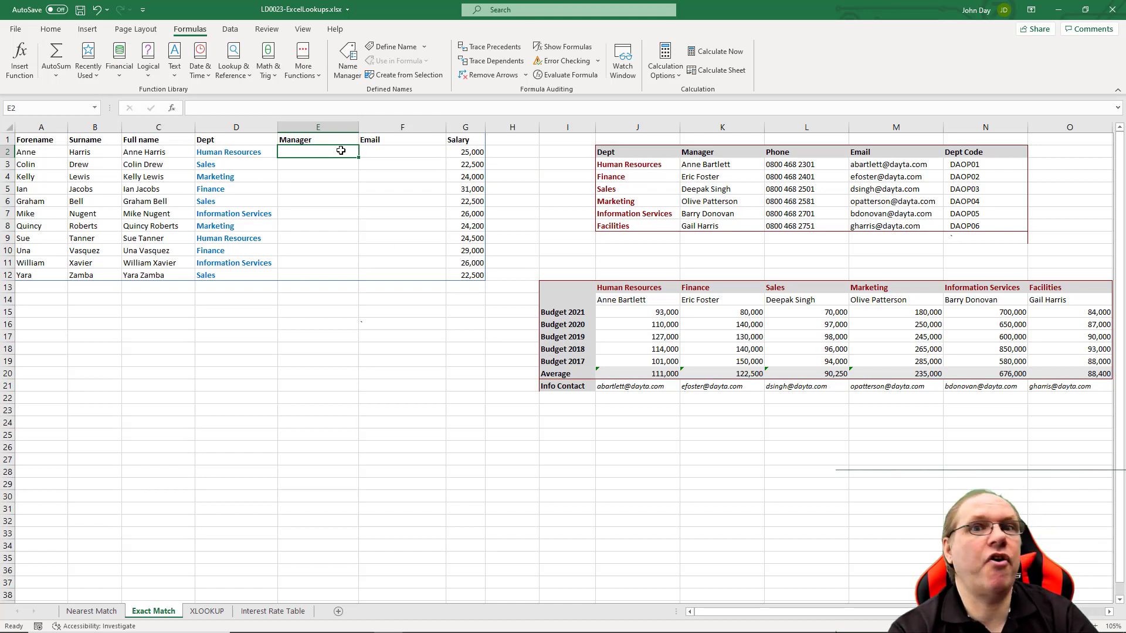
drag(342, 155, 345, 276)
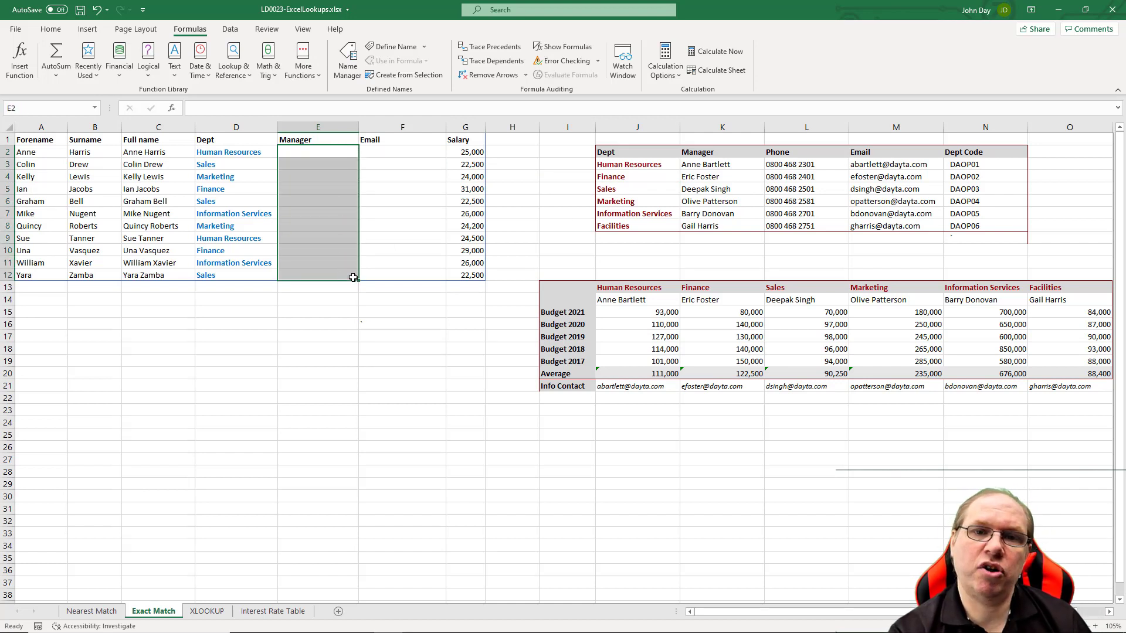
drag(626, 164, 967, 224)
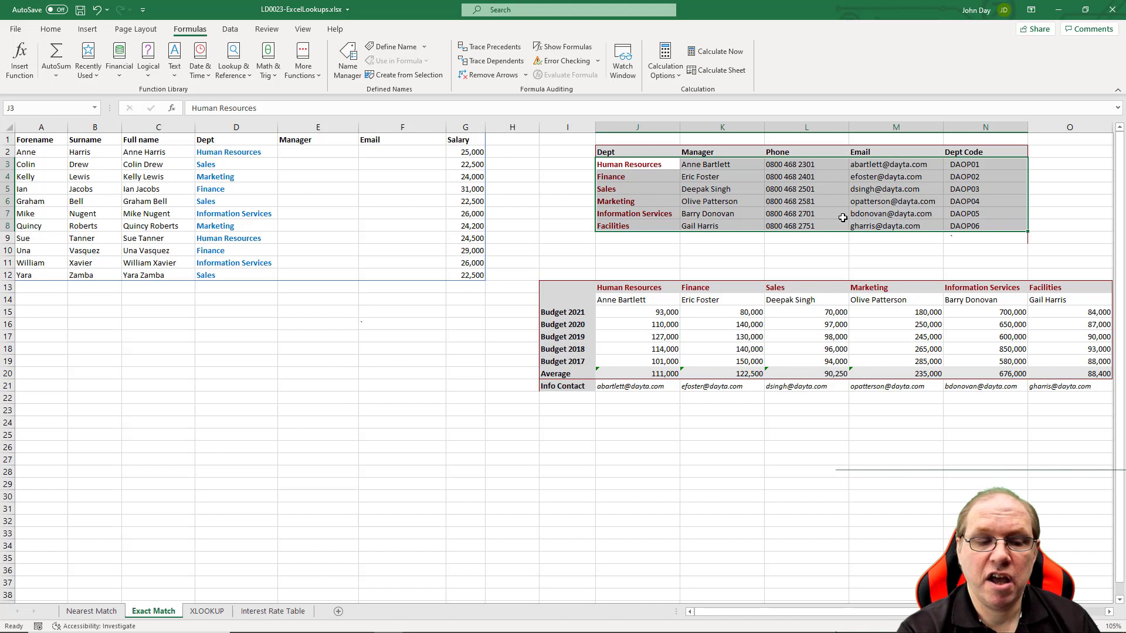
drag(639, 165, 976, 232)
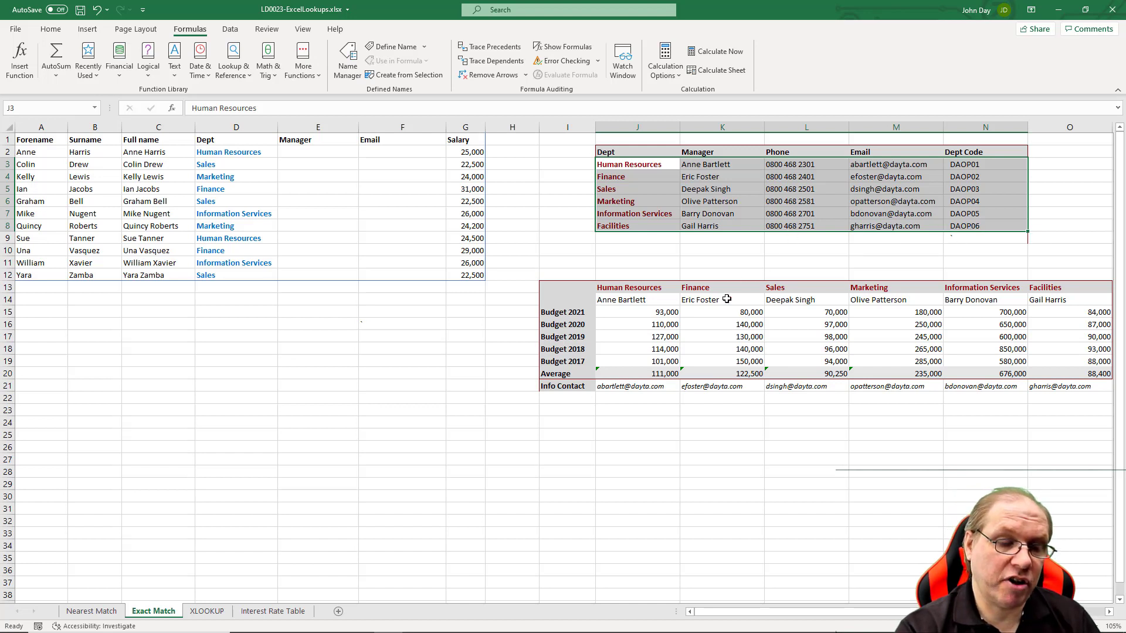
Compare the department names down J3:J8 with those across J13:O13, and review the lookup table J3:N8.
click(632, 164)
drag(632, 164, 635, 227)
drag(635, 164, 636, 227)
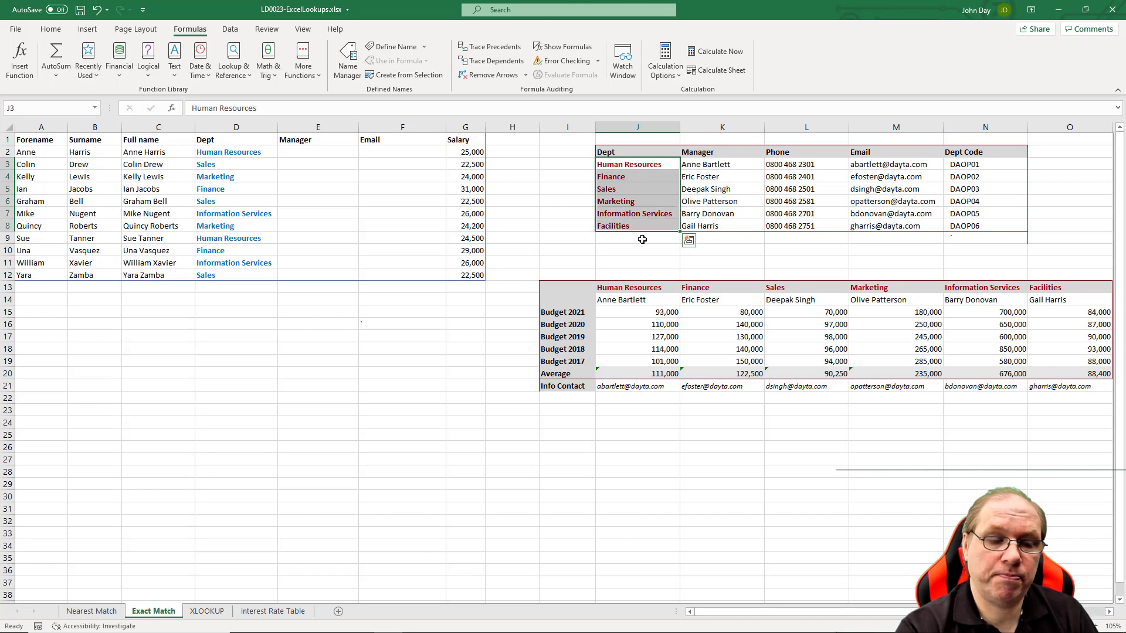
click(642, 239)
click(605, 287)
drag(605, 287, 1044, 289)
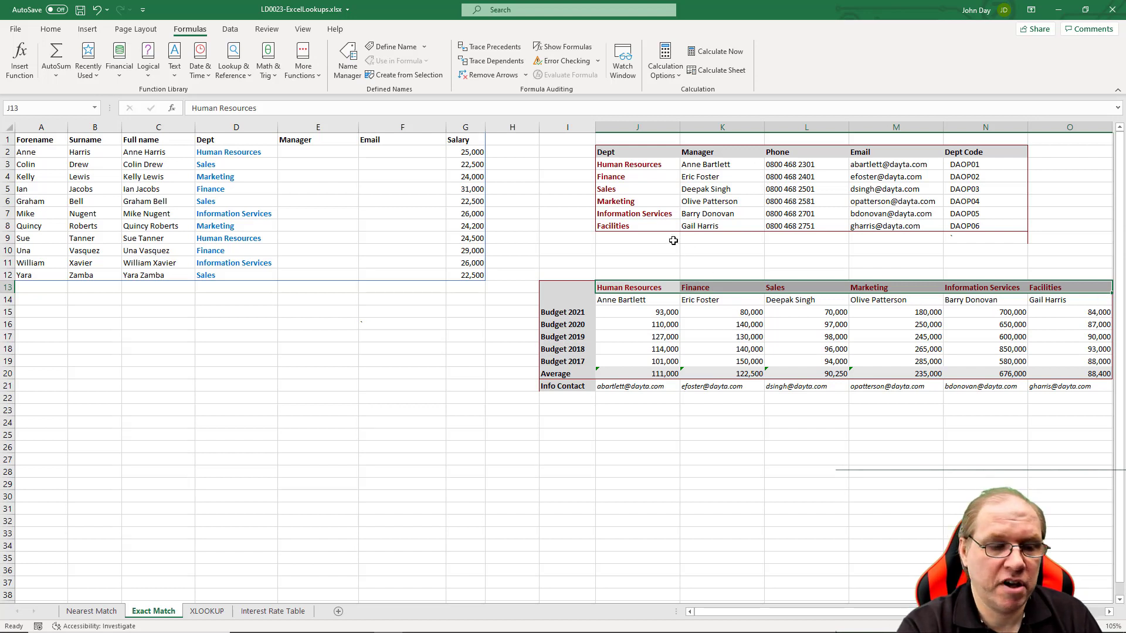
drag(628, 166, 980, 228)
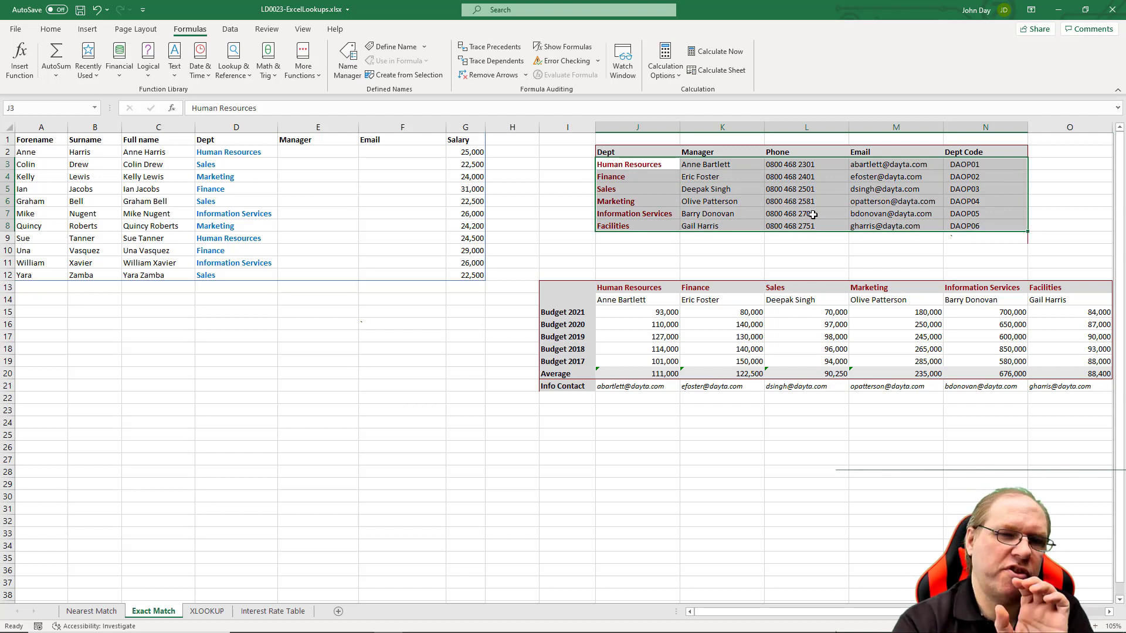
Name the vertical department table J3:N8 DeptManagersV.
key(ctrl+q)
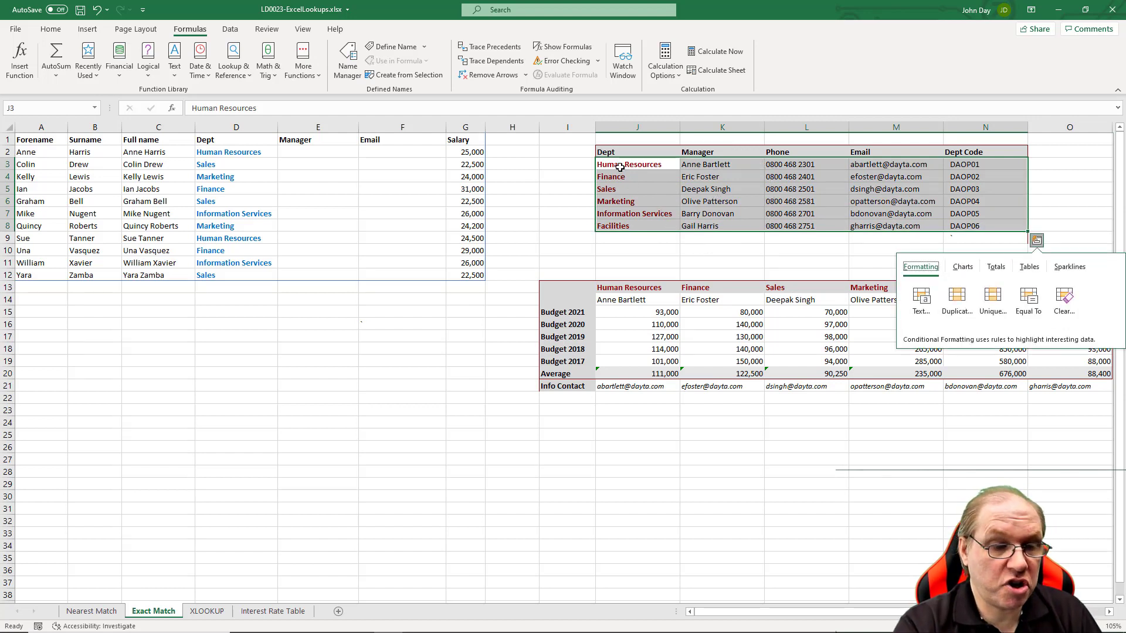
click(621, 167)
drag(622, 165, 969, 229)
key(ctrl+q)
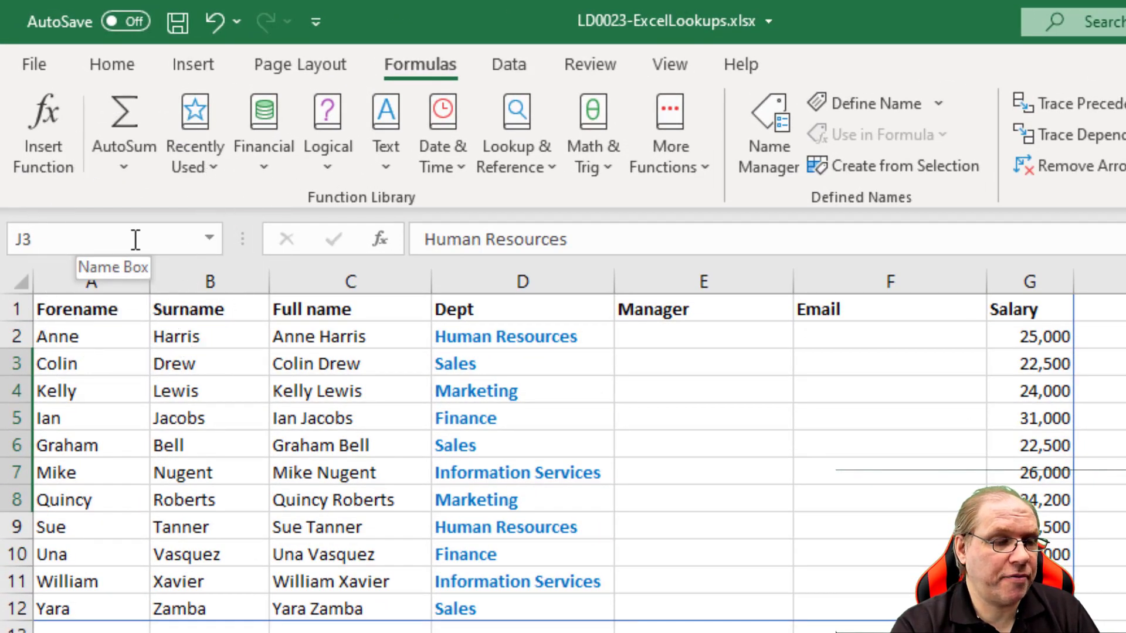
click(49, 239)
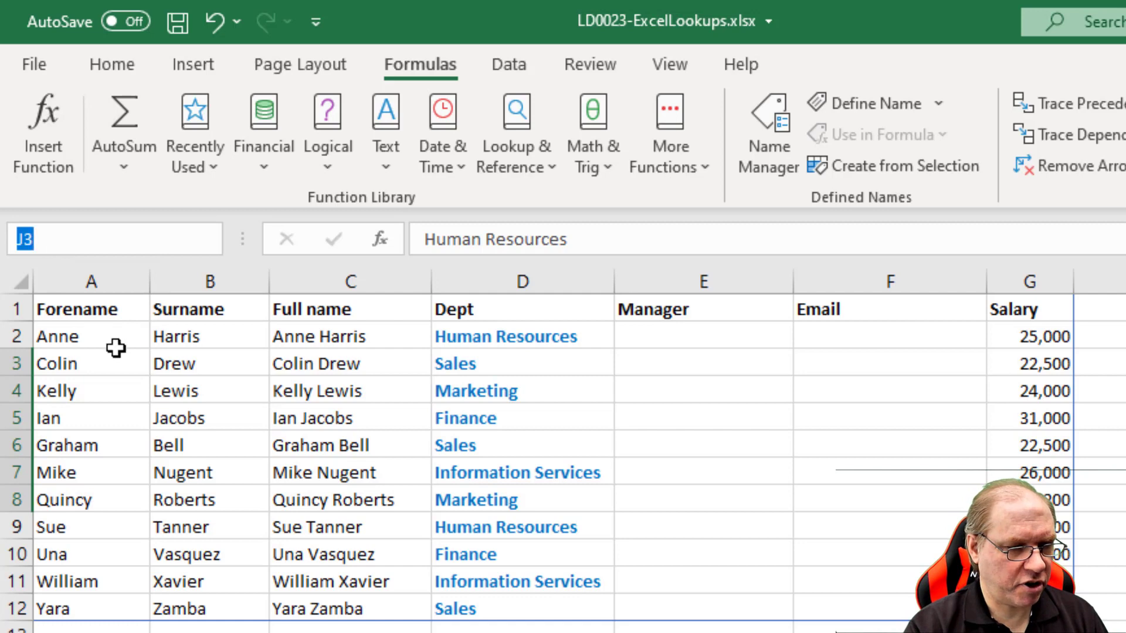
text(Dep)
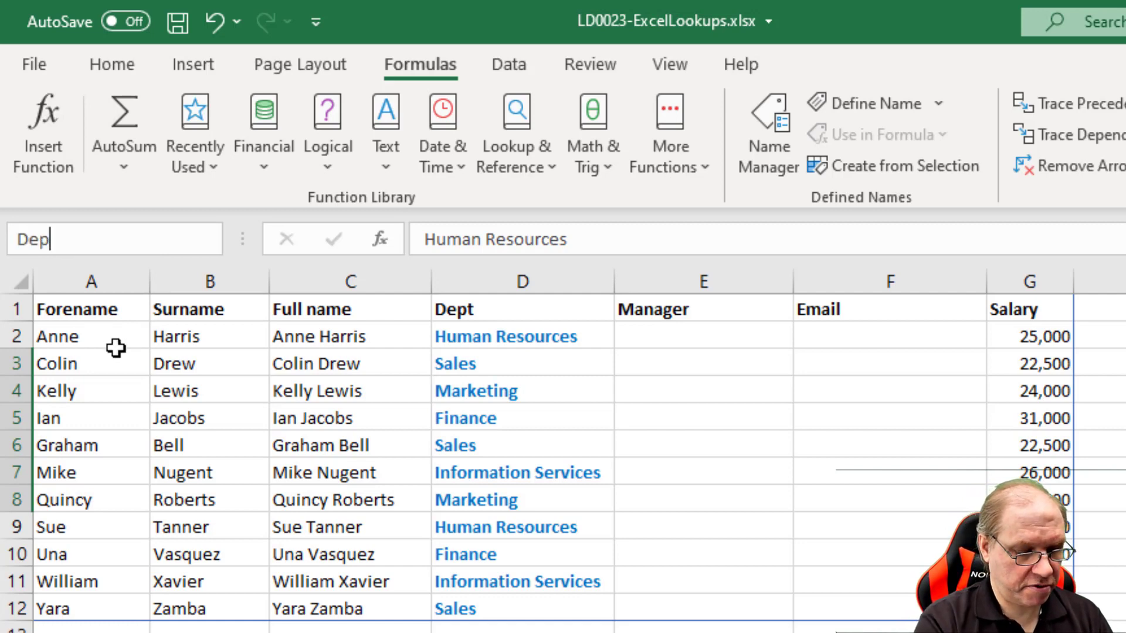
text(tManagers)
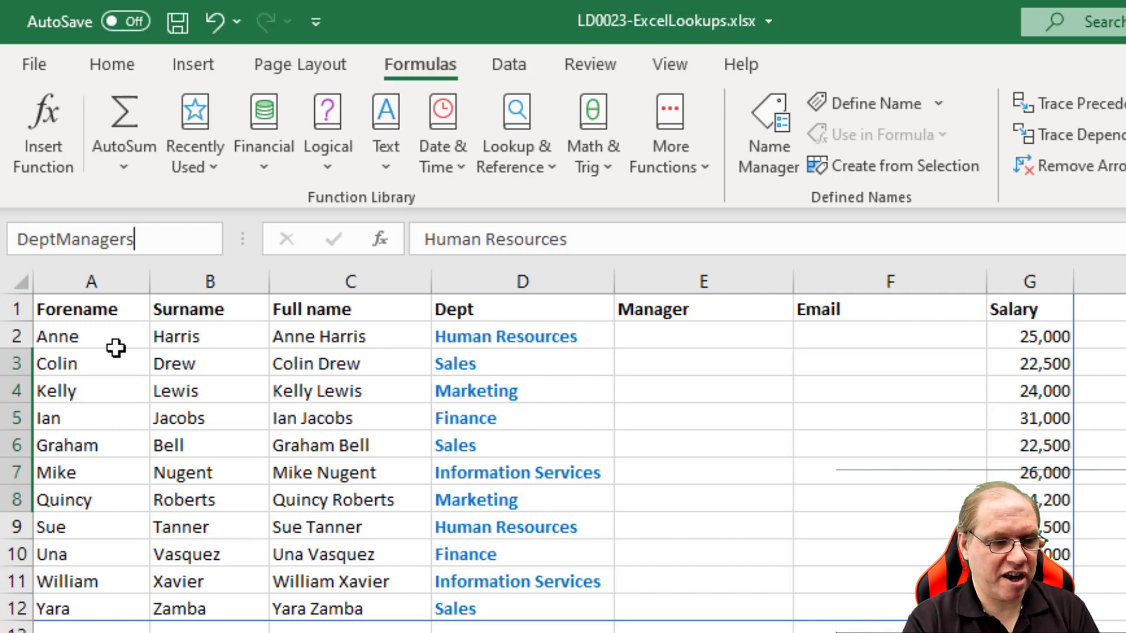
text(V)
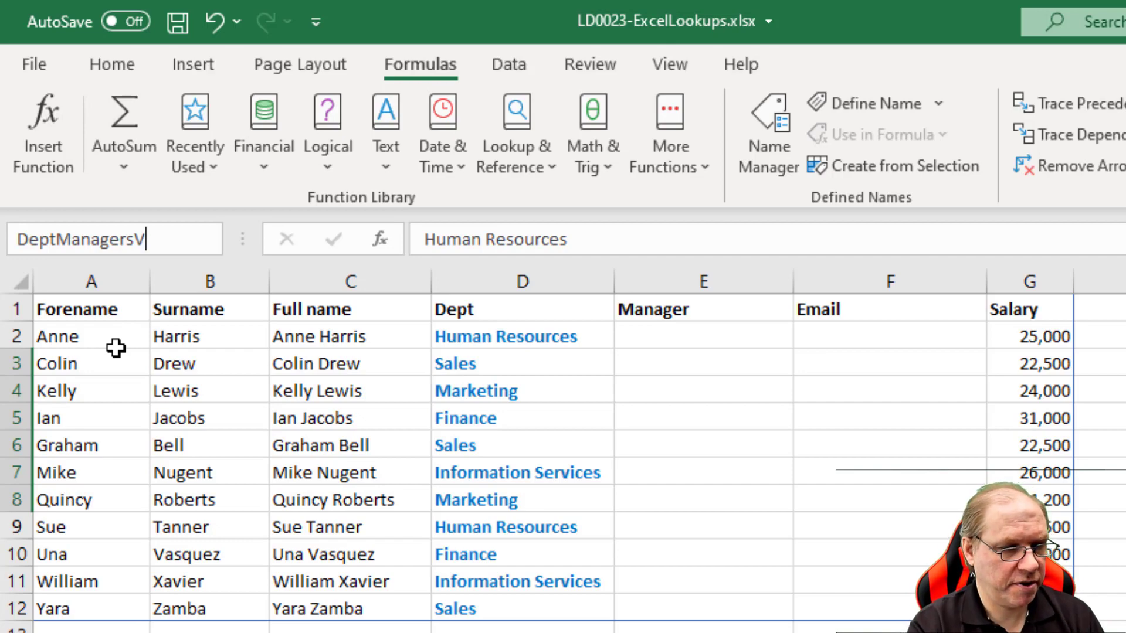
key(Return)
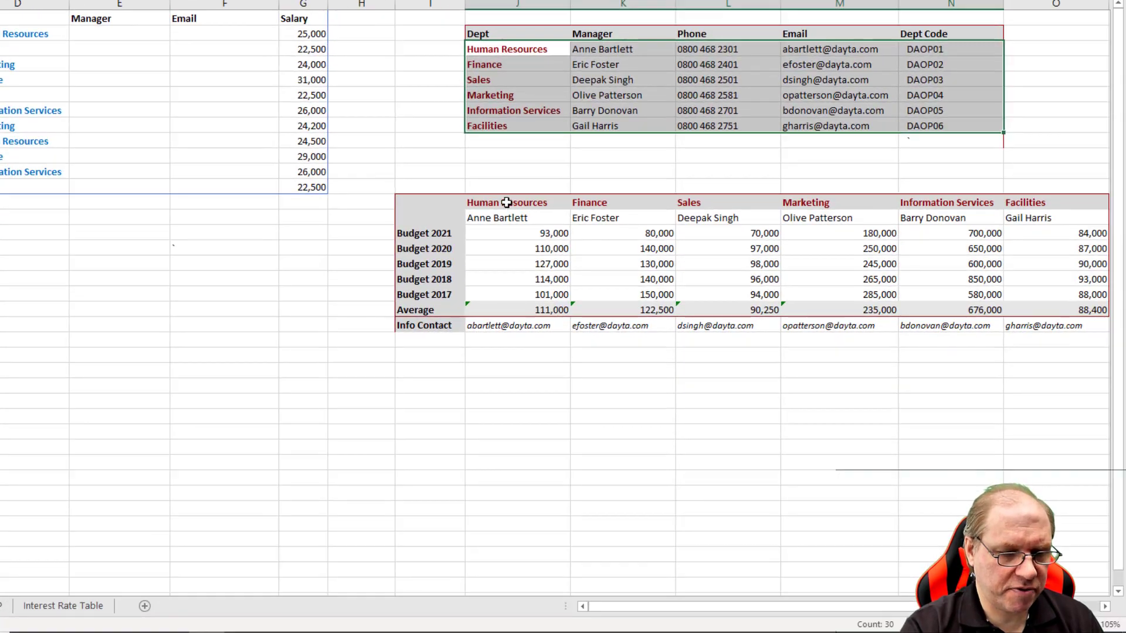
Name the horizontal department budget and contact range J13:O21 DeptManagersH.
drag(506, 202, 1059, 325)
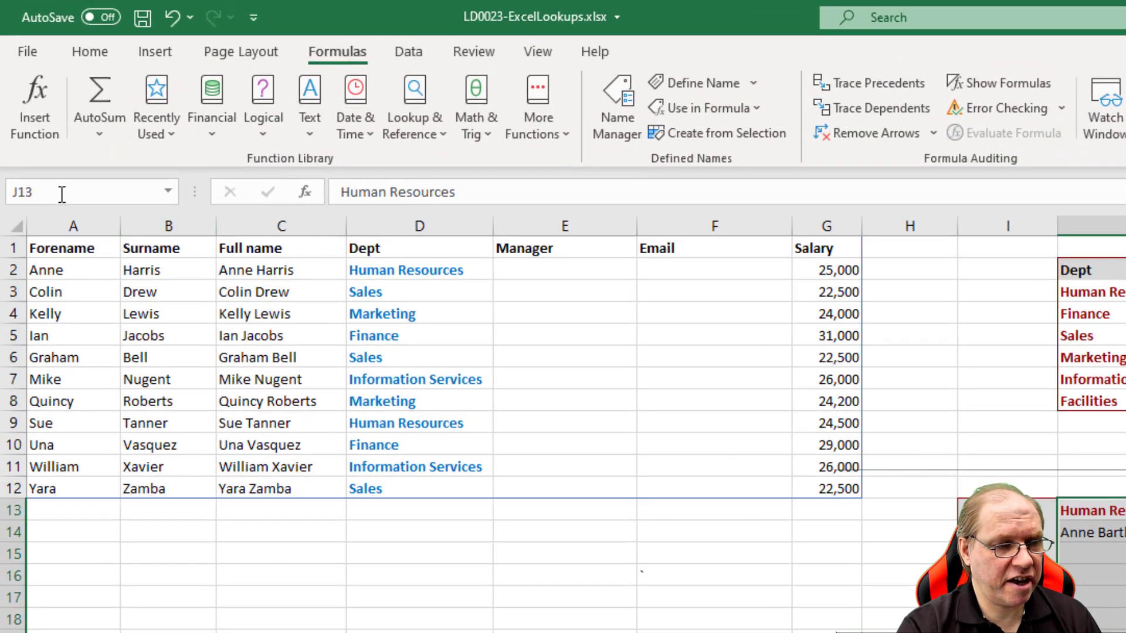
click(62, 194)
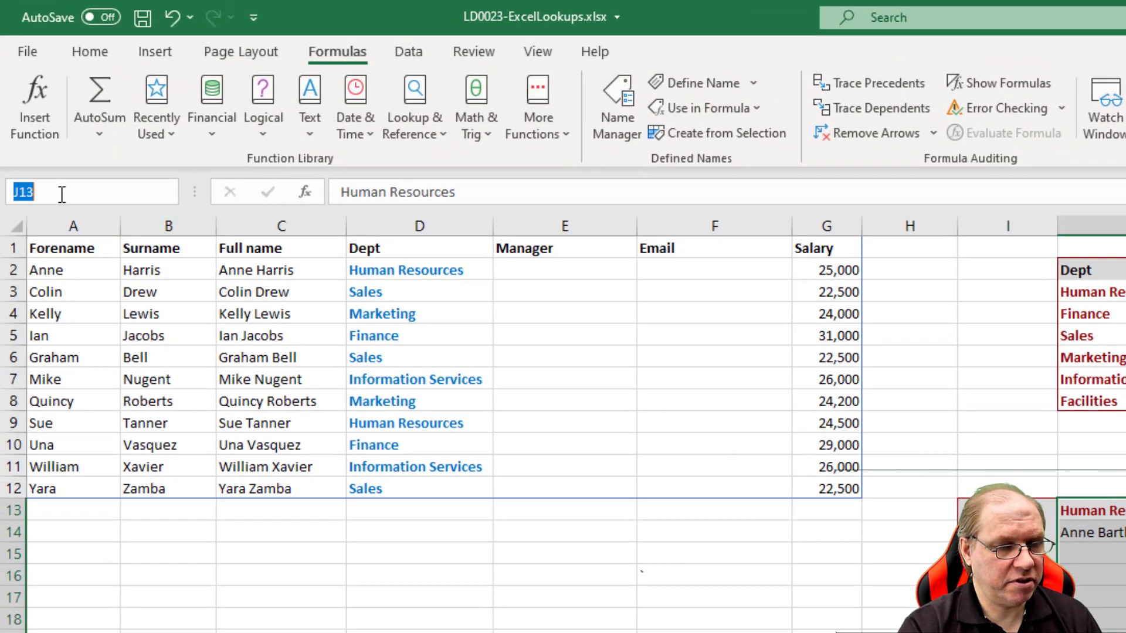
text(Dept)
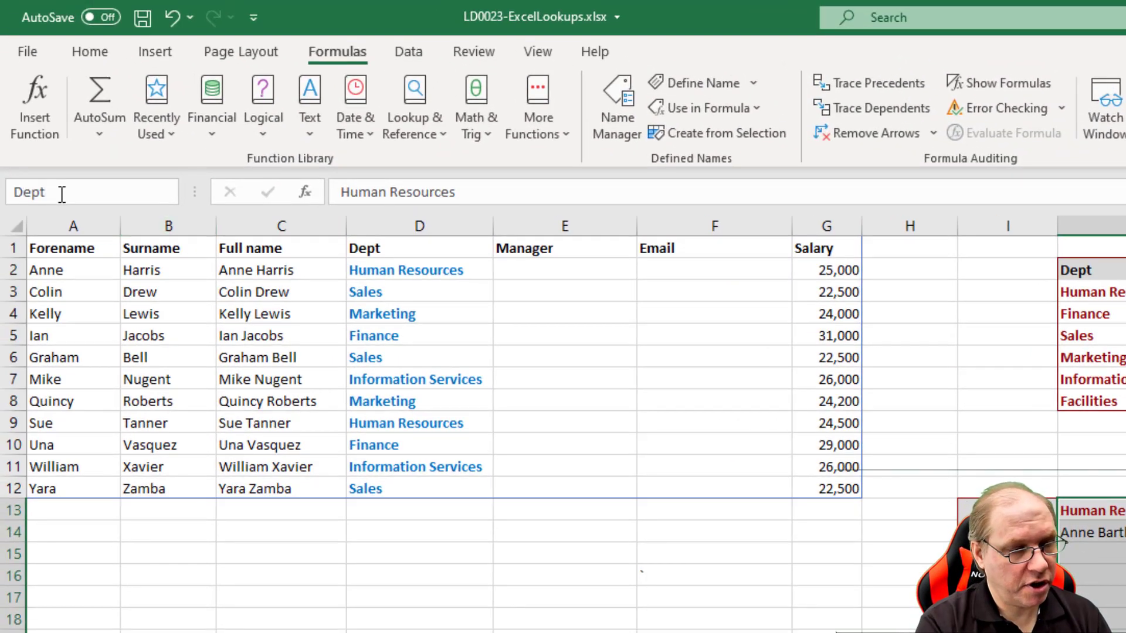
text(Managers)
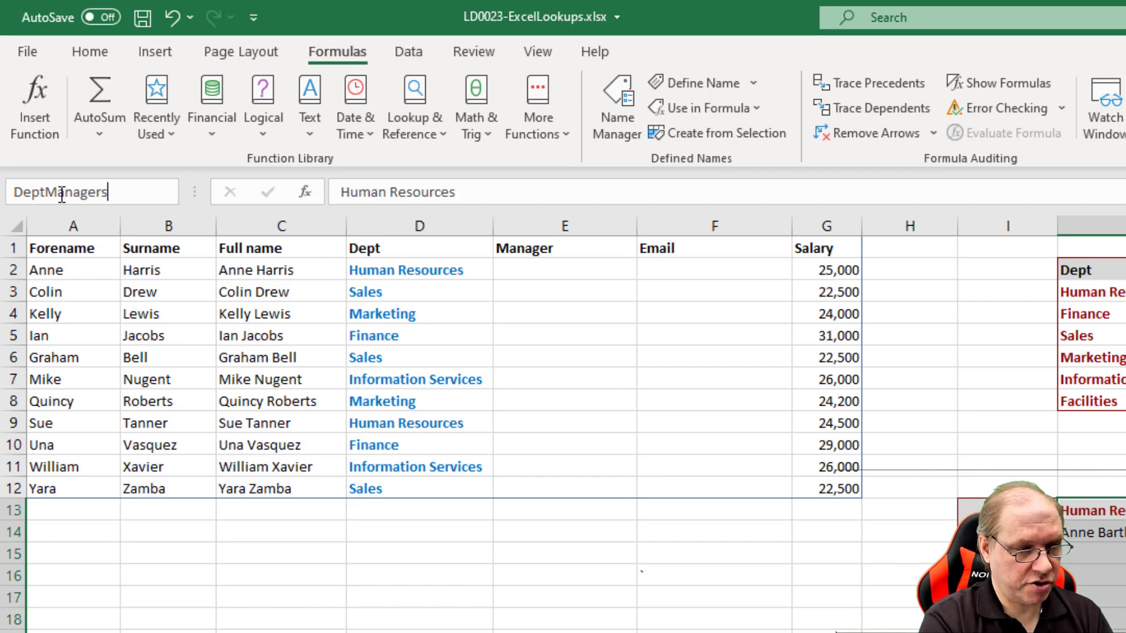
text(H)
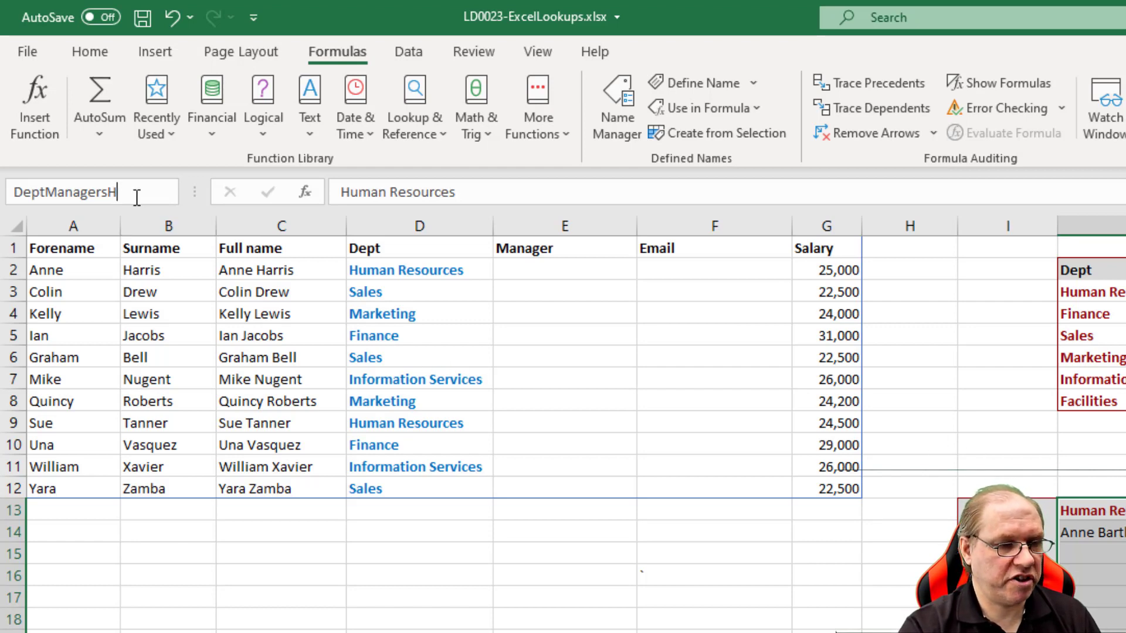
key(Return)
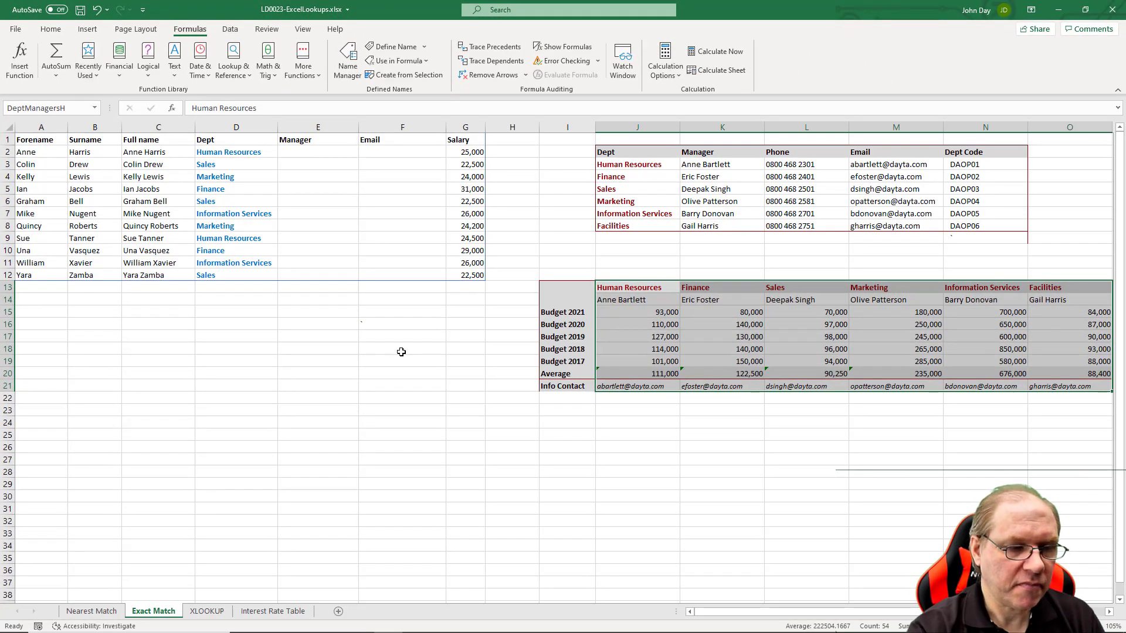
Review the Dept entries in J3:J8 and go to the named range DeptManagersV to check which cells it covers.
click(397, 354)
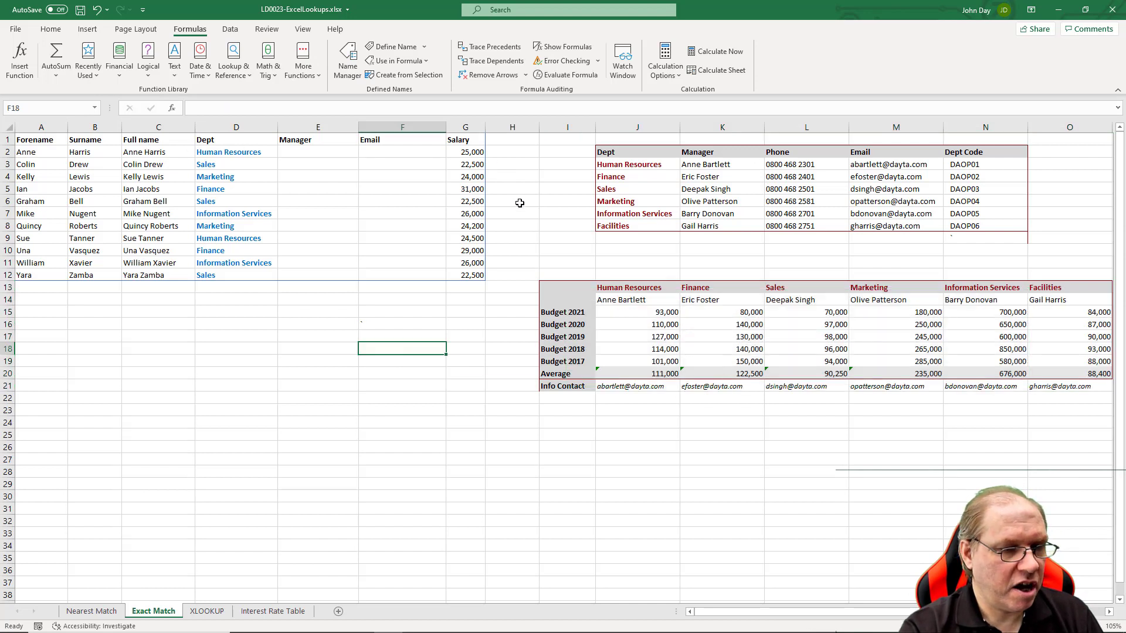
click(324, 150)
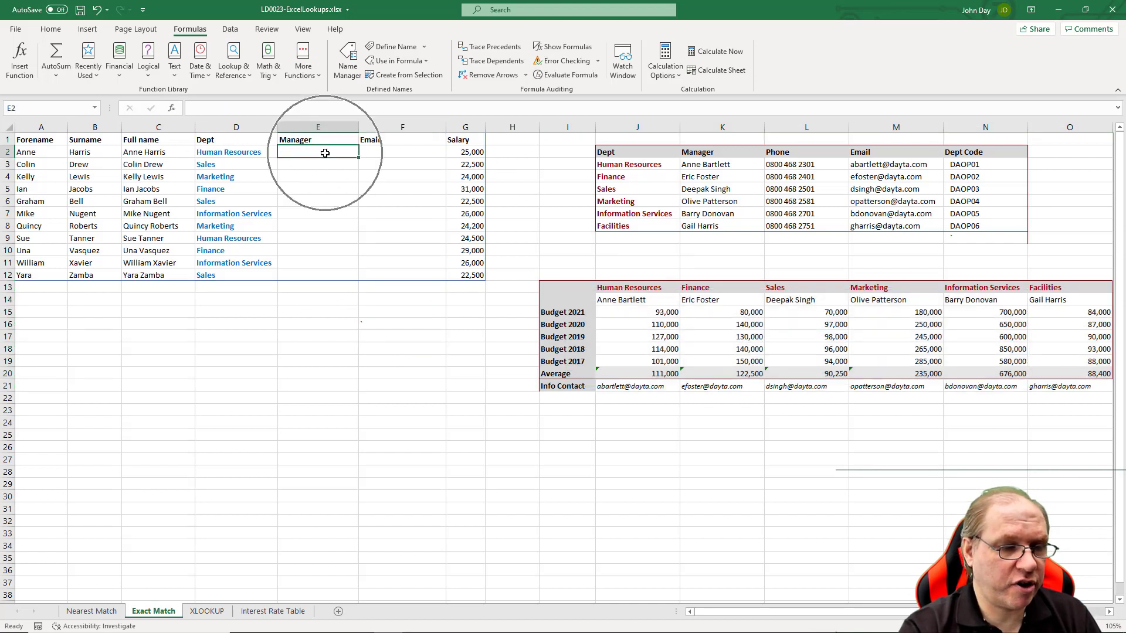
drag(622, 164, 633, 239)
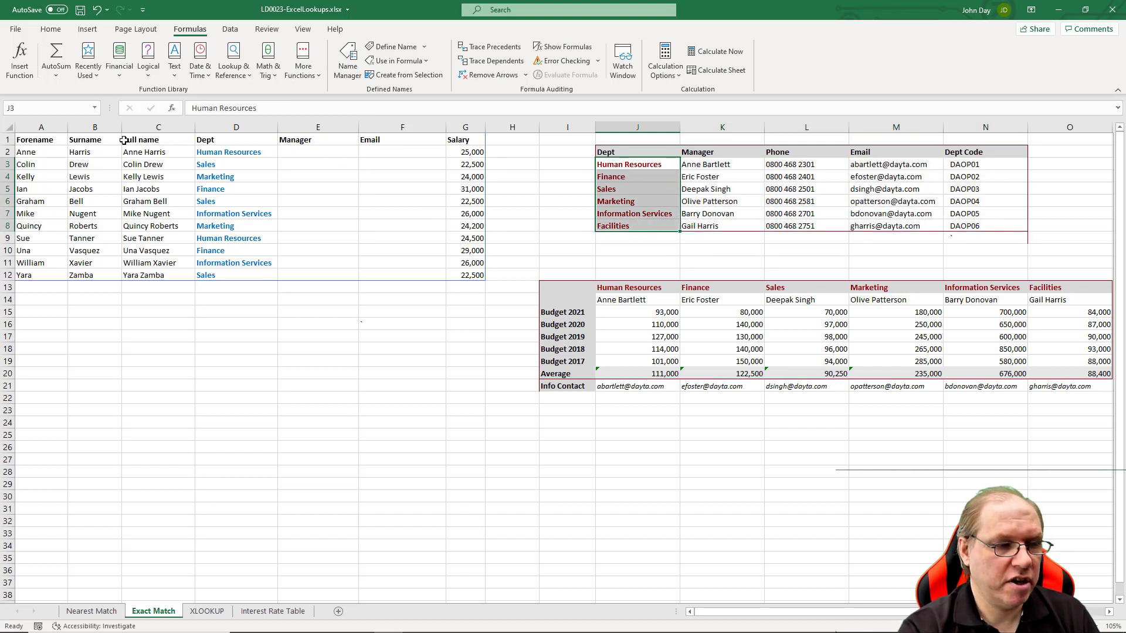
click(387, 423)
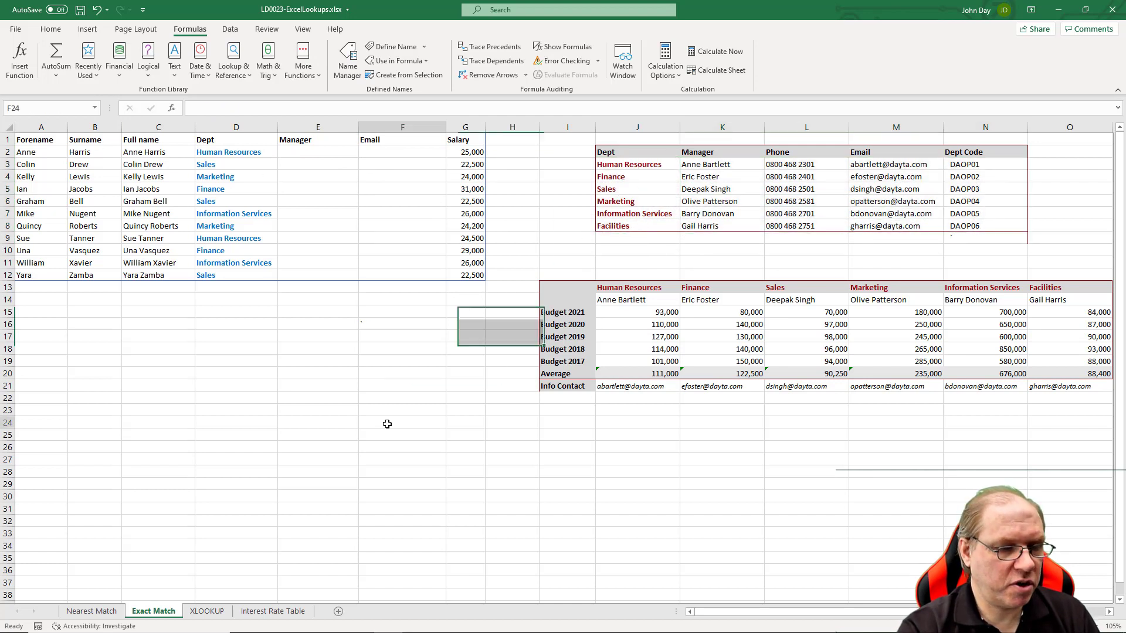
click(93, 105)
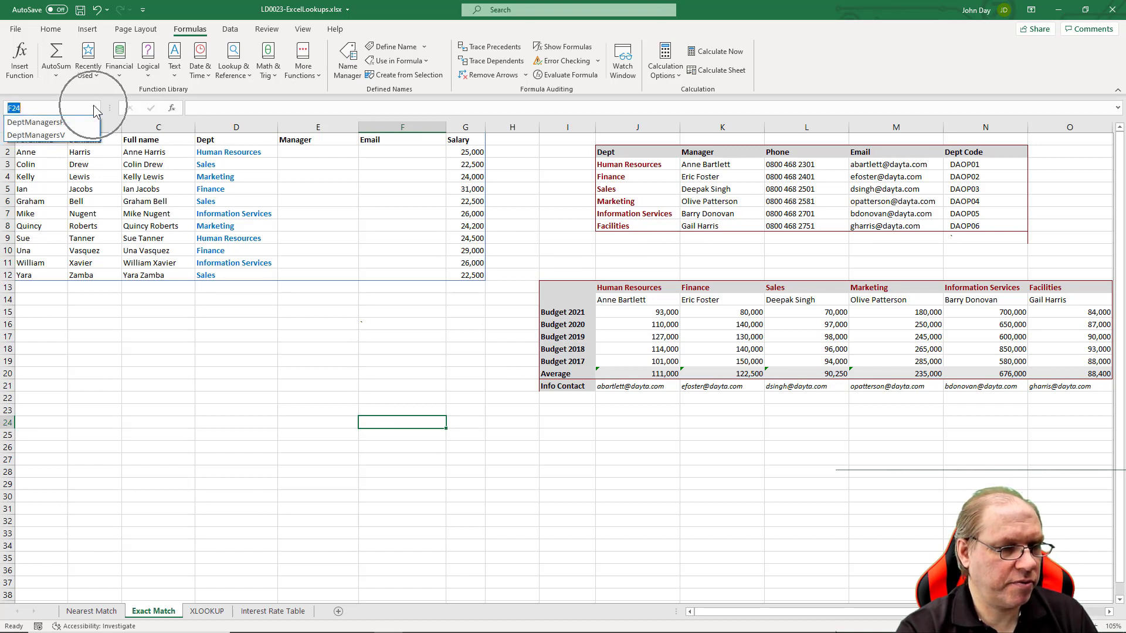
click(61, 136)
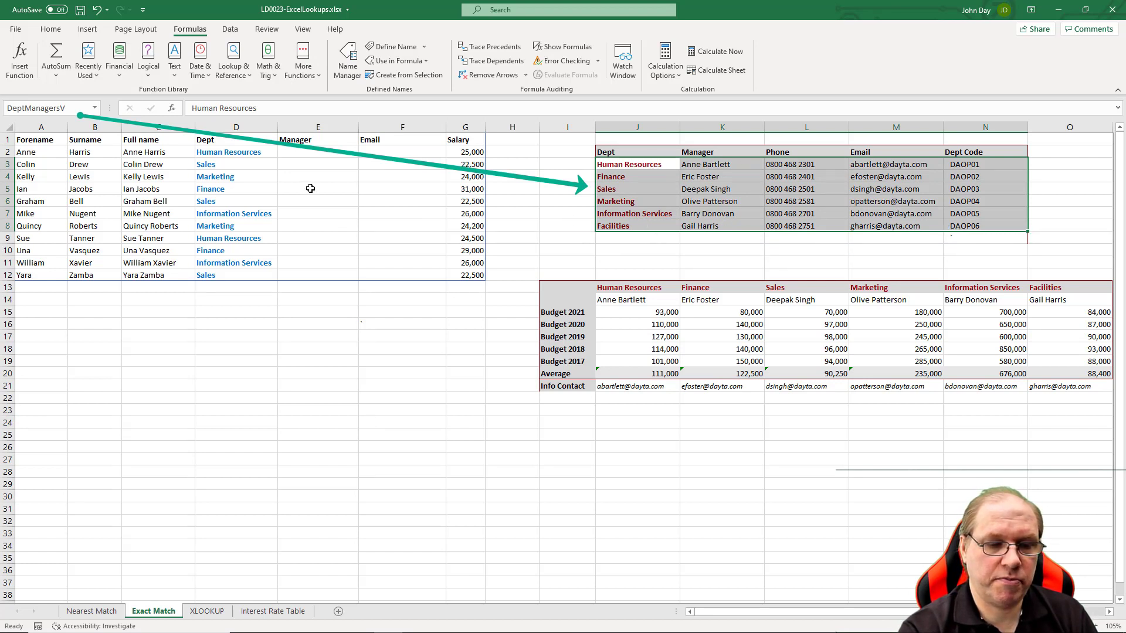
Enter =VLOOKUP(D2,DeptManagersV,2) in Manager cell E2, leaving out the range_lookup argument.
click(315, 155)
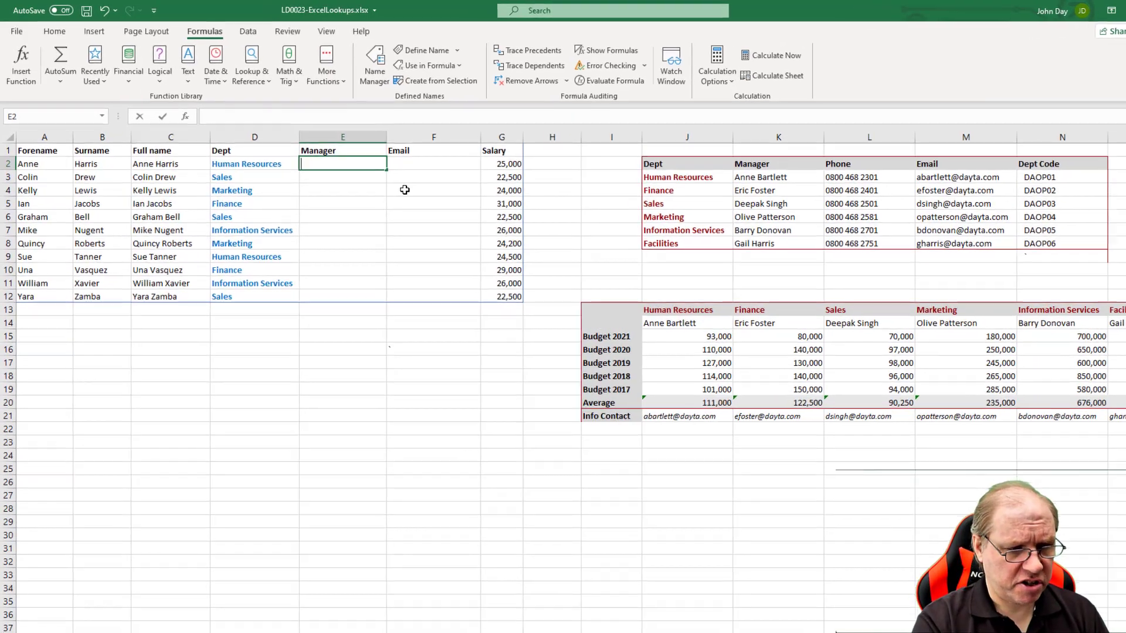
text(=VLOOK)
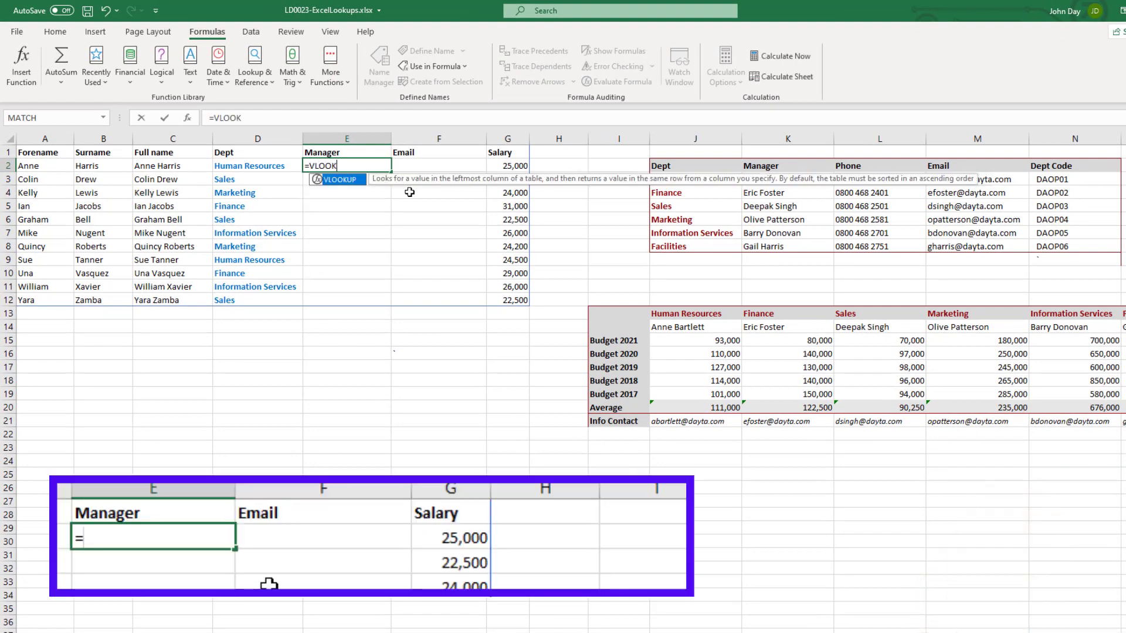
text(UP()
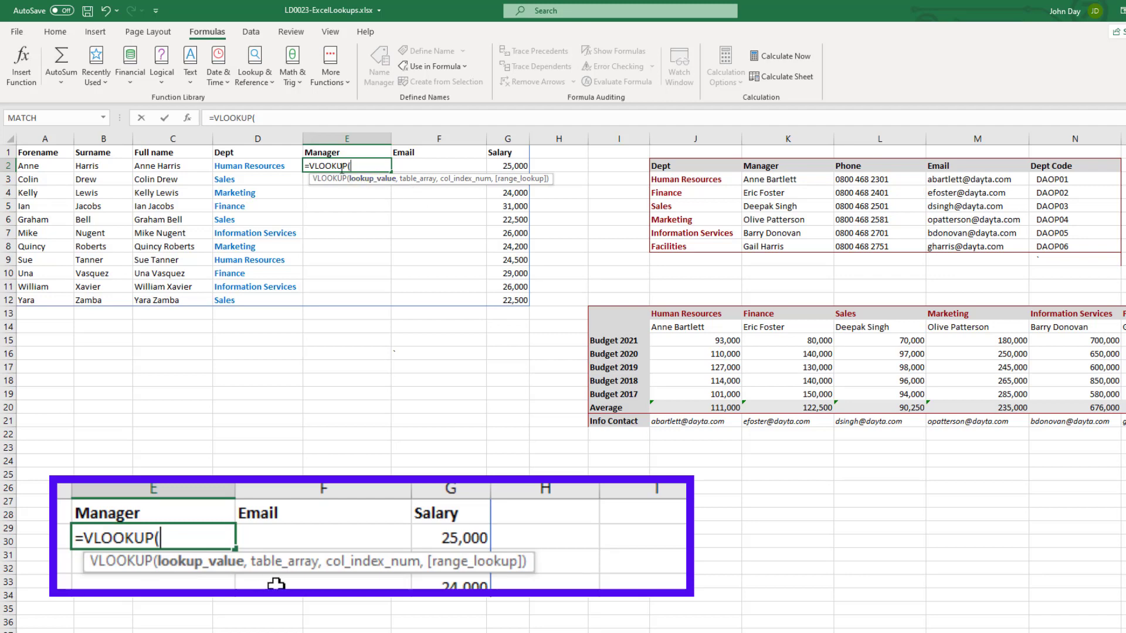
click(258, 166)
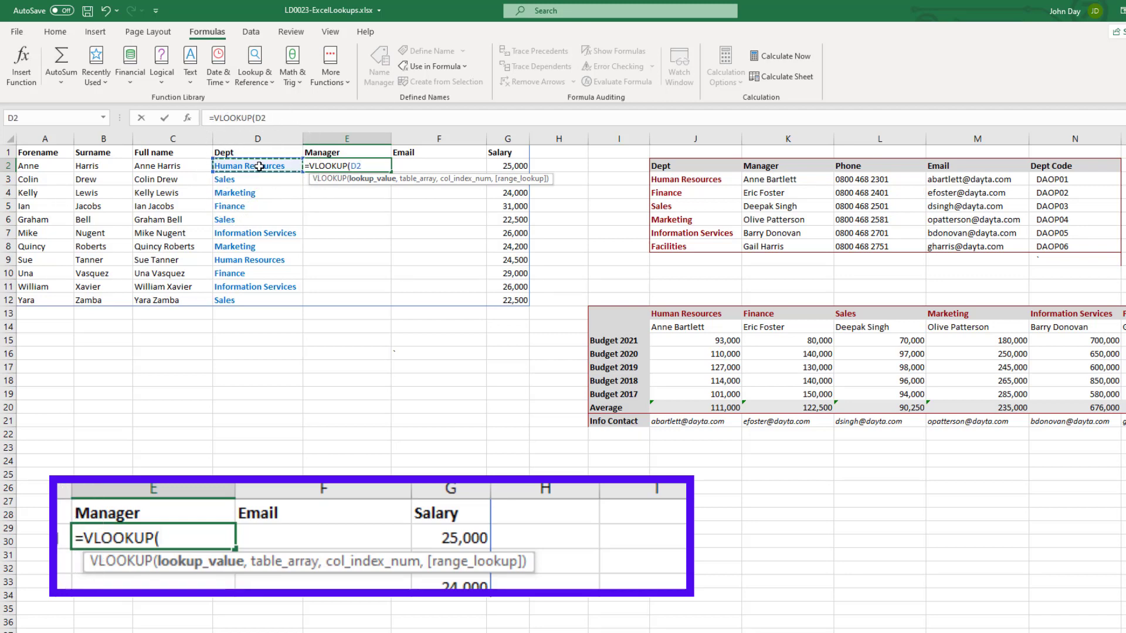
text(,)
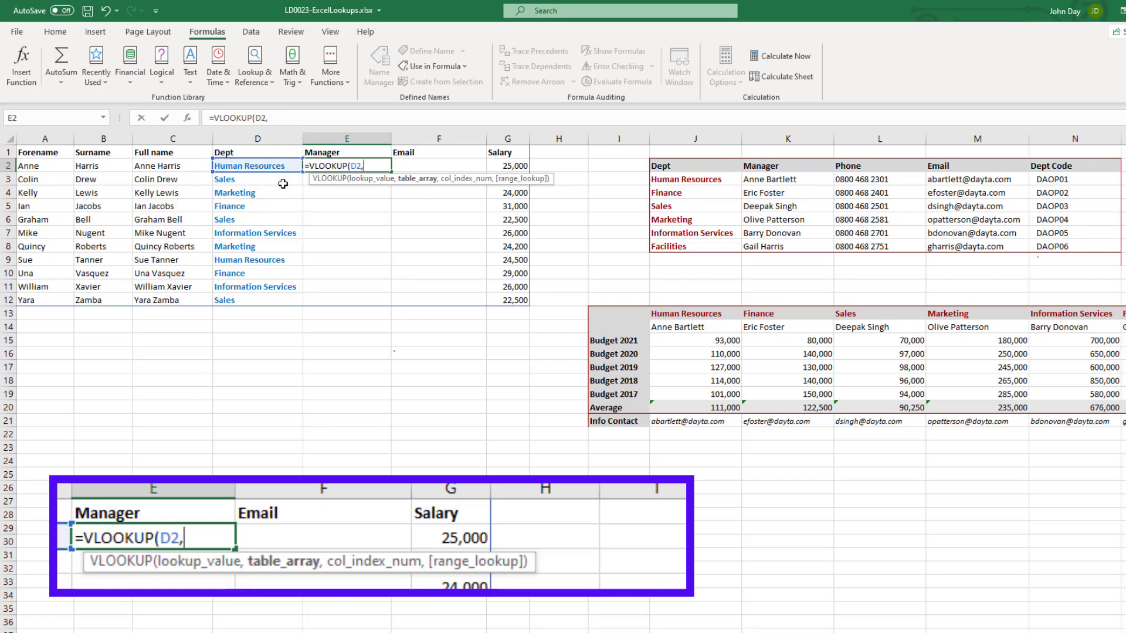
drag(687, 176, 1076, 249)
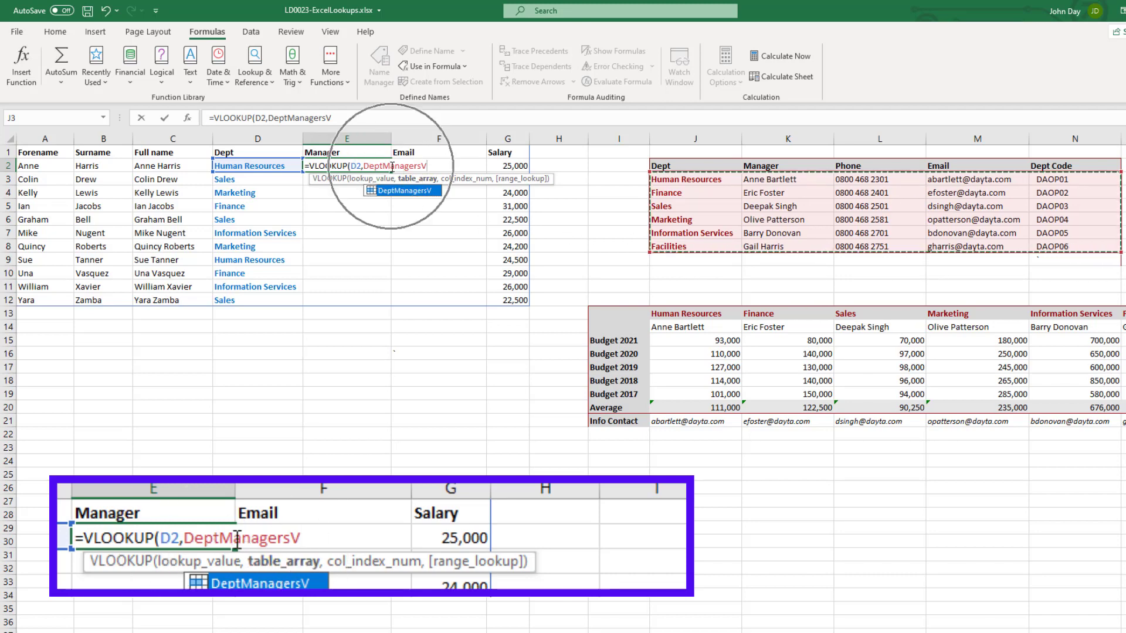
text(,)
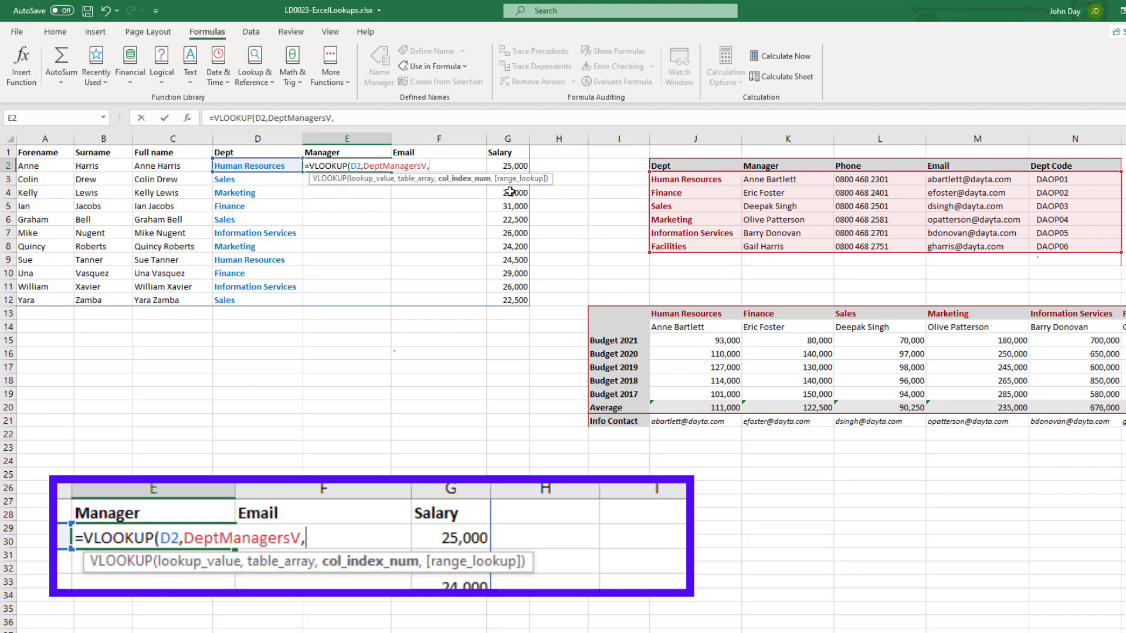
text(2,)
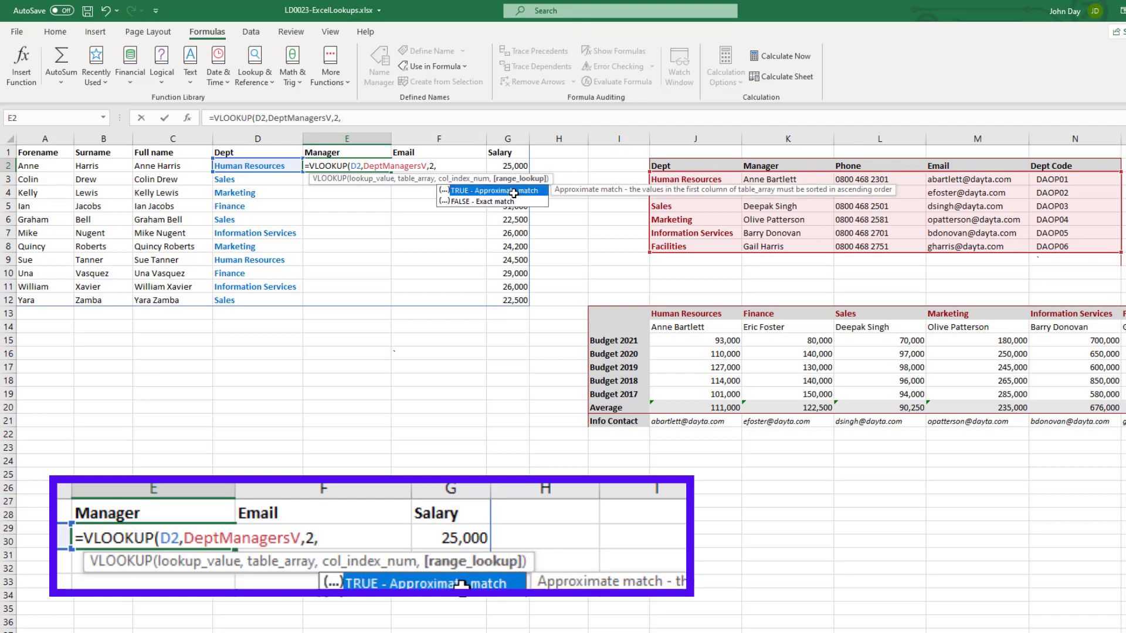
key(Left)
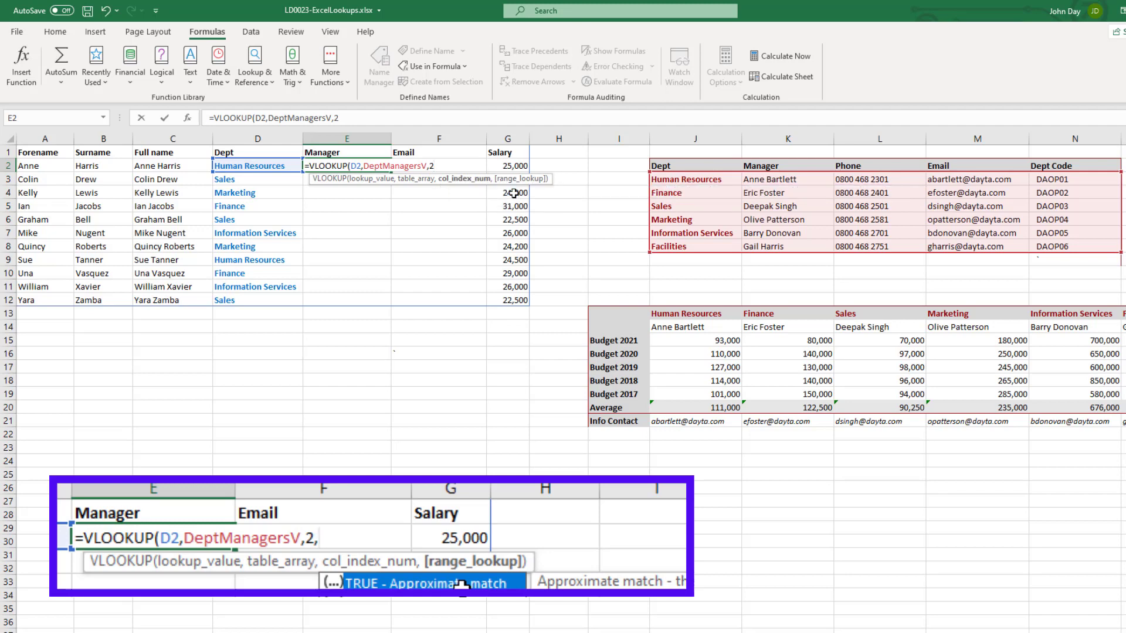
text())
key(Return)
key(Up)
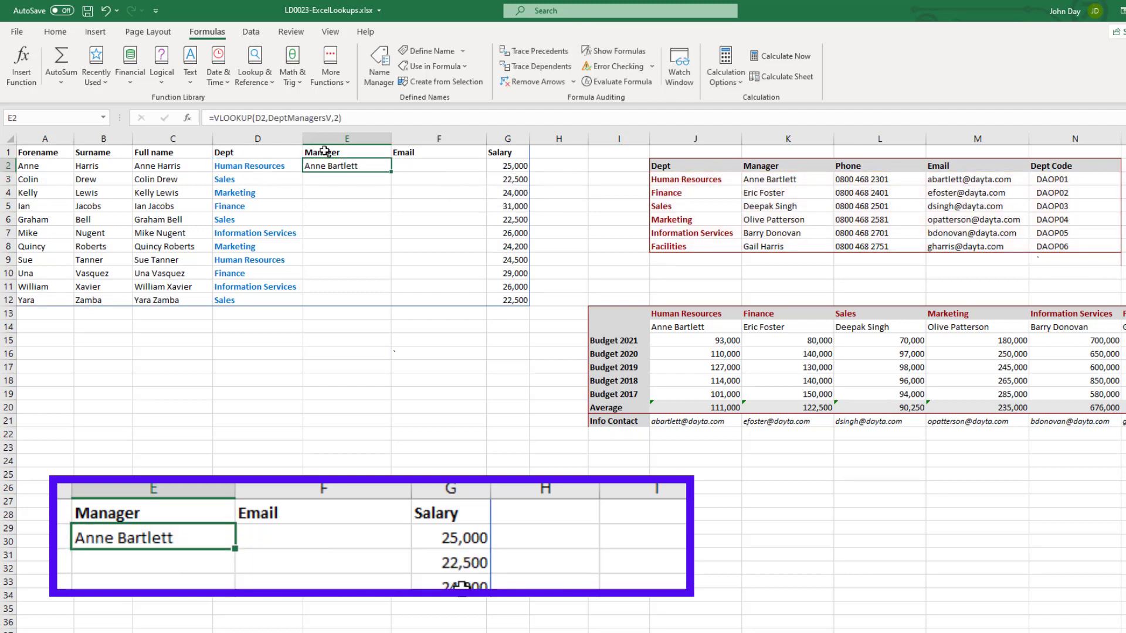
Check E2's manager against the department table, and copy its VLOOKUP formula into E3 and inspect the references.
click(270, 169)
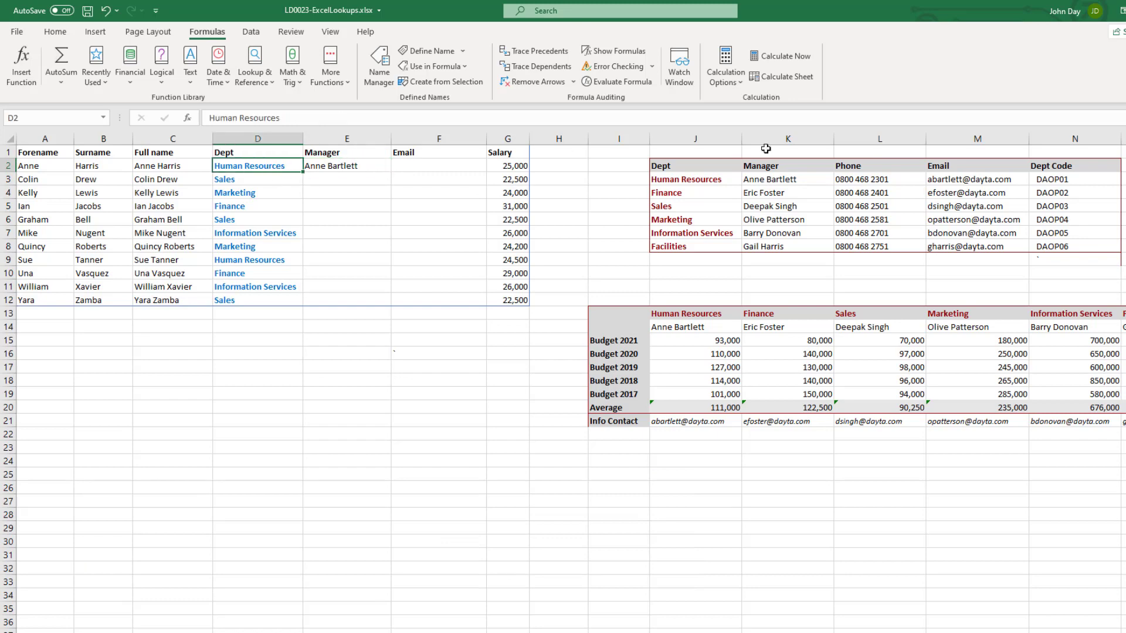
click(780, 176)
click(352, 168)
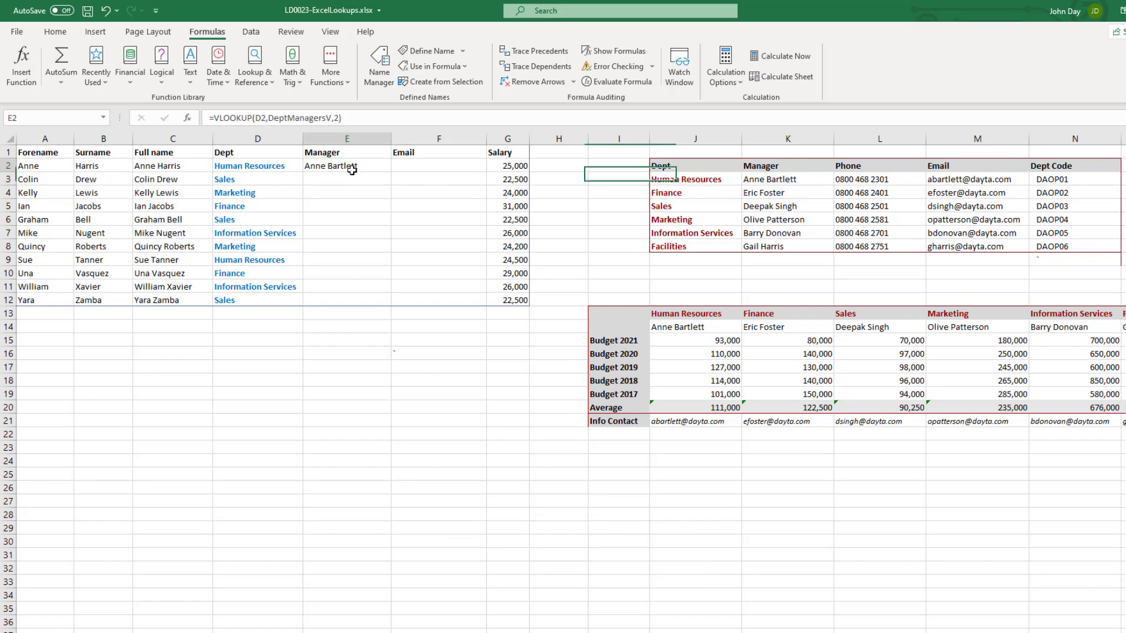
drag(391, 172, 392, 184)
double_click(320, 180)
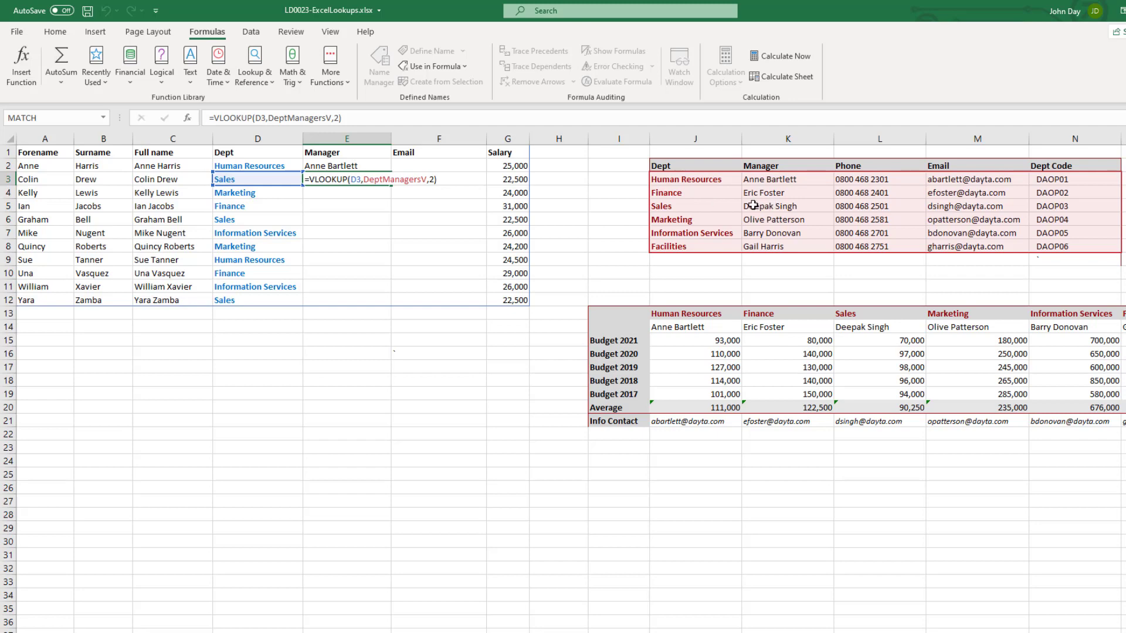
key(ctrl+Return)
Copy the VLOOKUP formula from E3 into E4 and check its references against the Marketing row of the department table.
drag(390, 186, 389, 201)
click(340, 194)
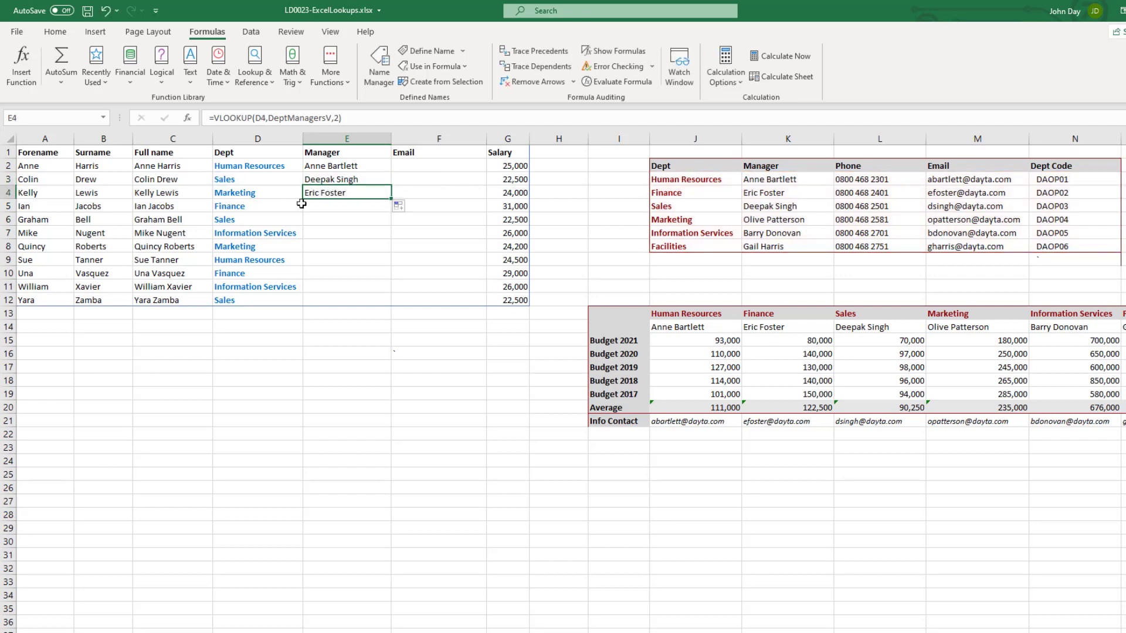
key(F2)
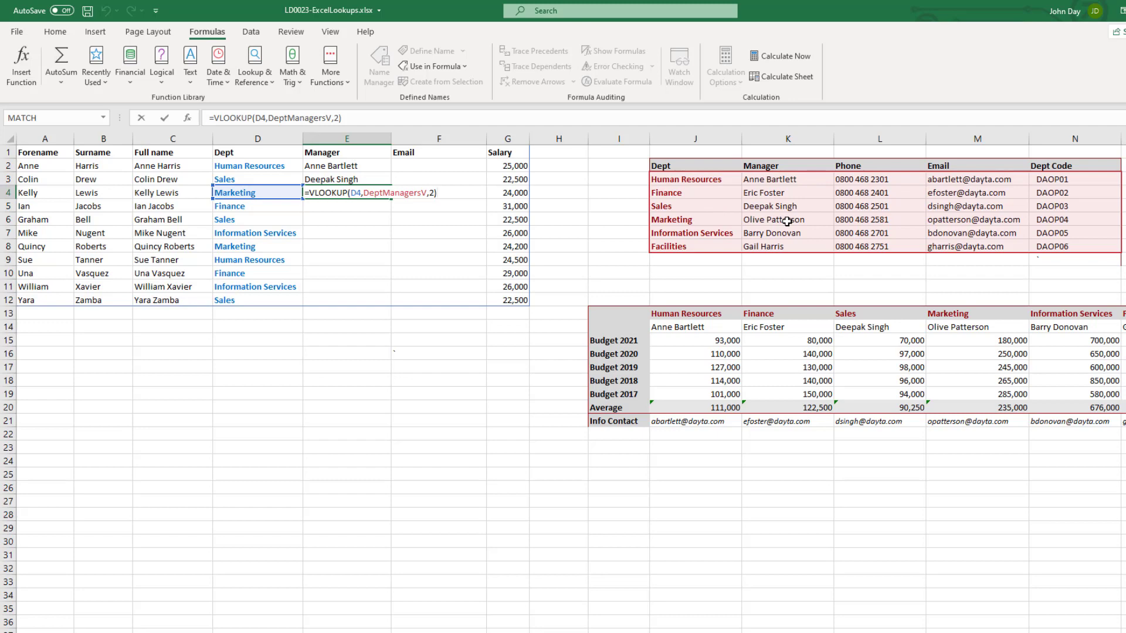
key(ctrl+Return)
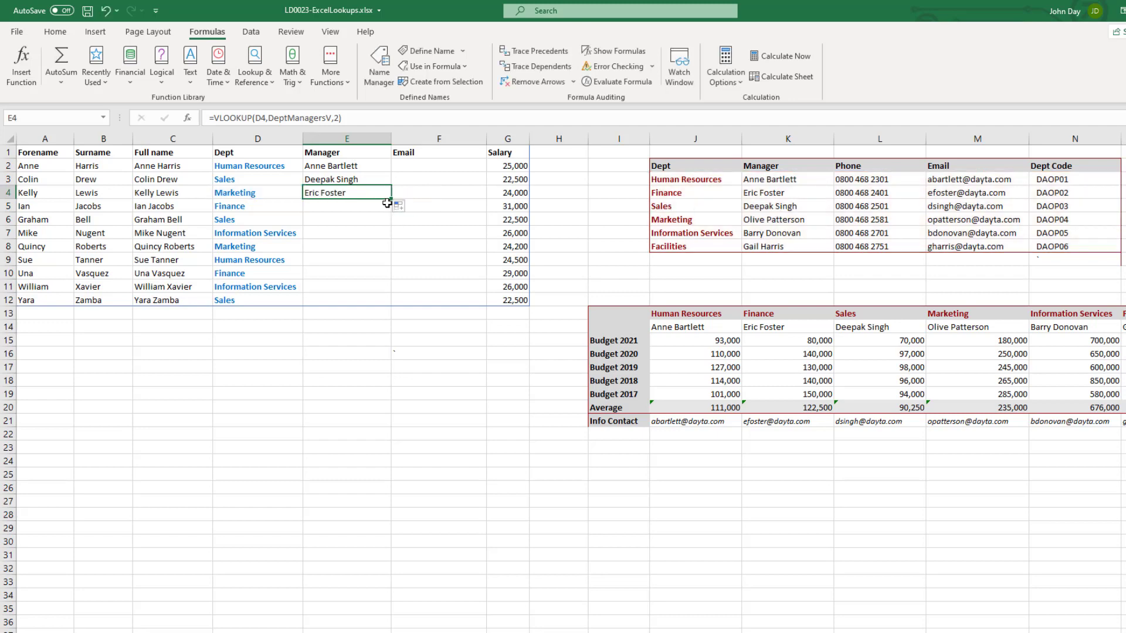
Copy the VLOOKUP formula from E4 into E5 and check its references against the Finance row of the department table.
drag(390, 199, 392, 215)
click(335, 205)
key(F2)
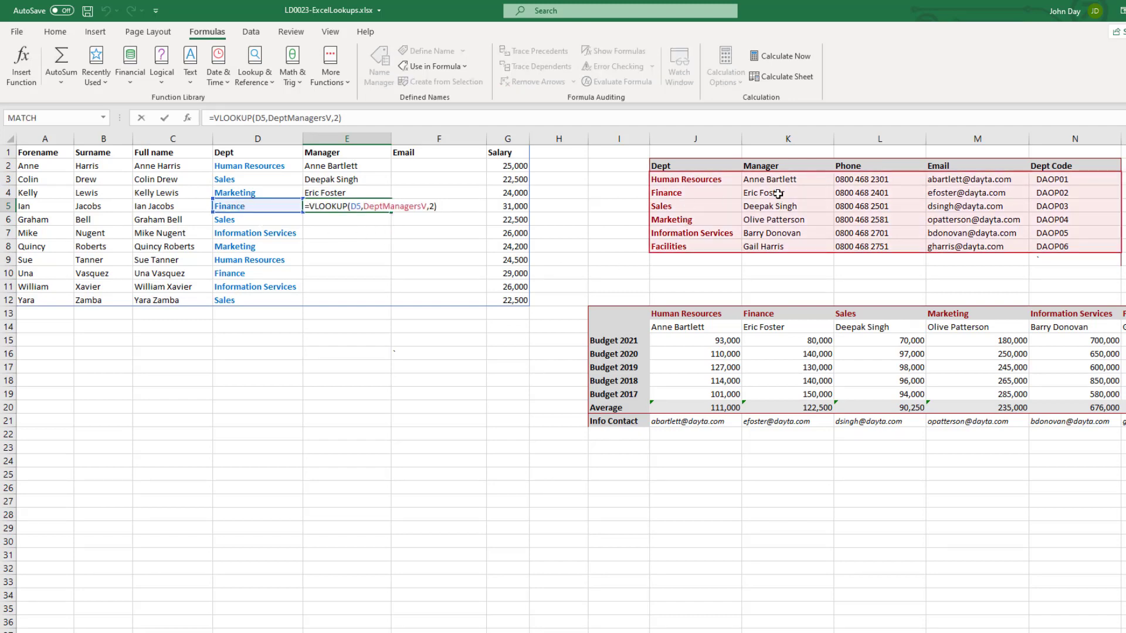
key(ctrl+Return)
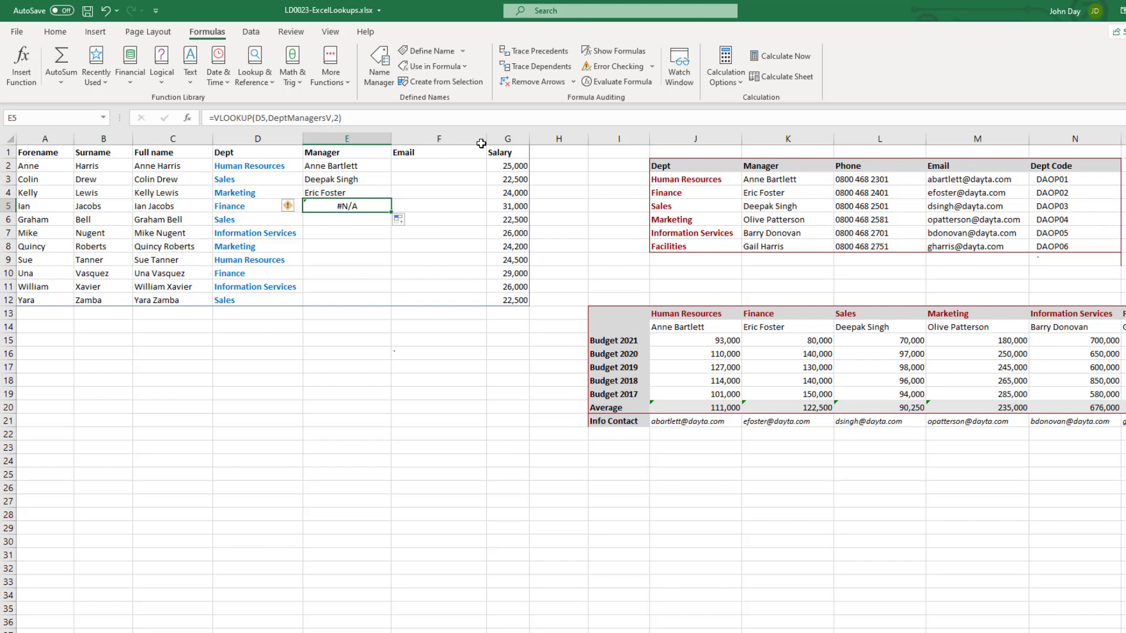
Review the order of the Dept entries in J3:J8 and inspect the references of E2's VLOOKUP formula.
click(670, 206)
click(369, 230)
click(366, 166)
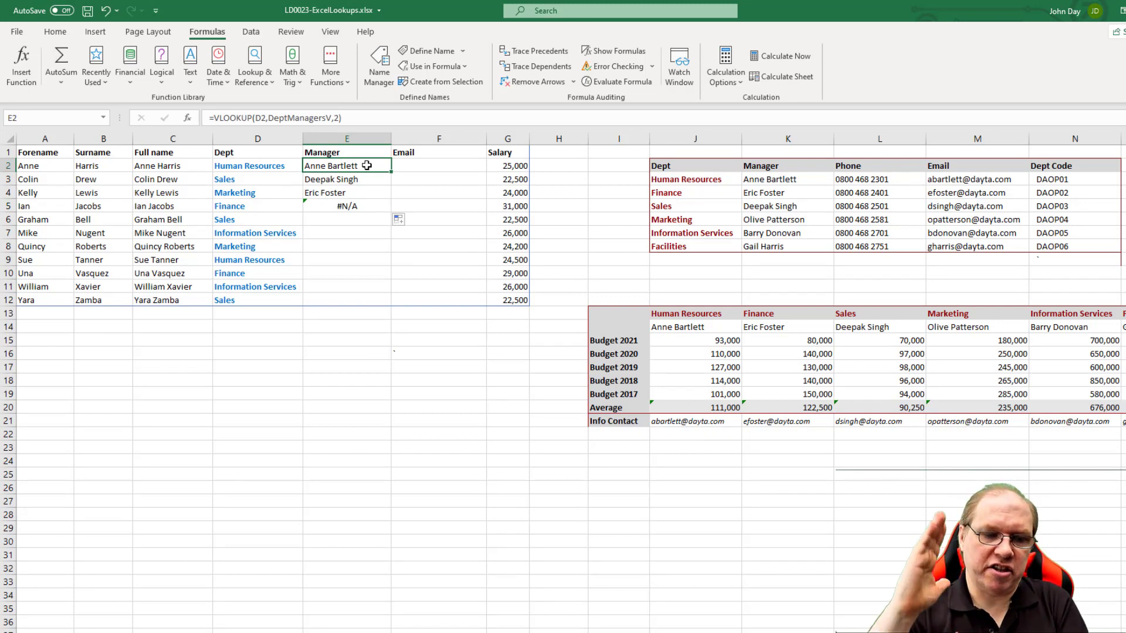
drag(691, 178, 694, 246)
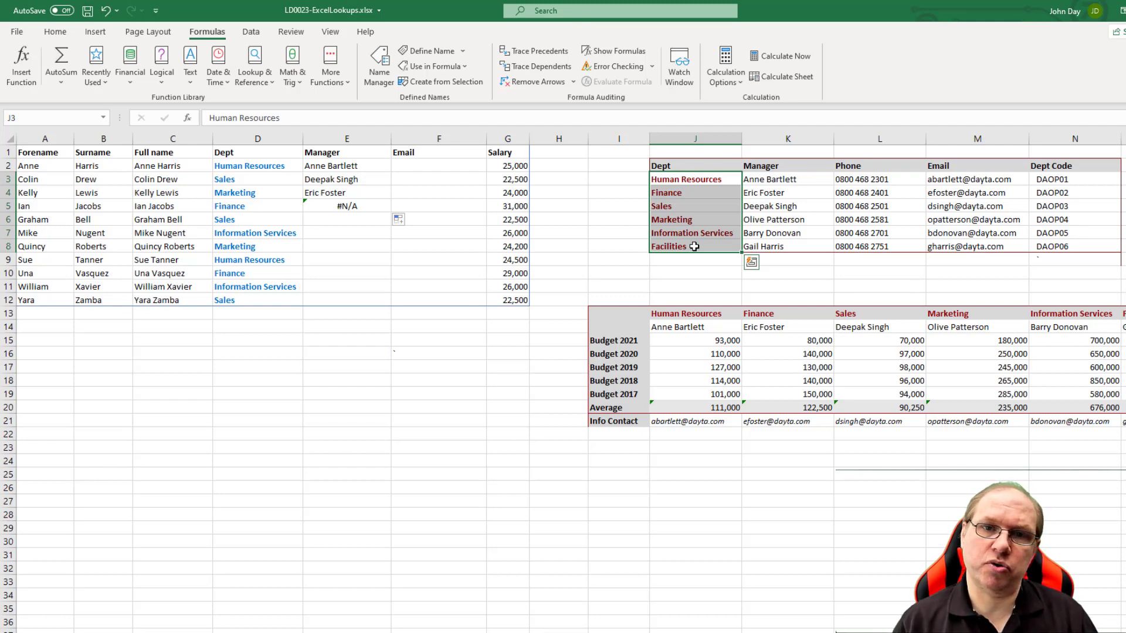
double_click(356, 167)
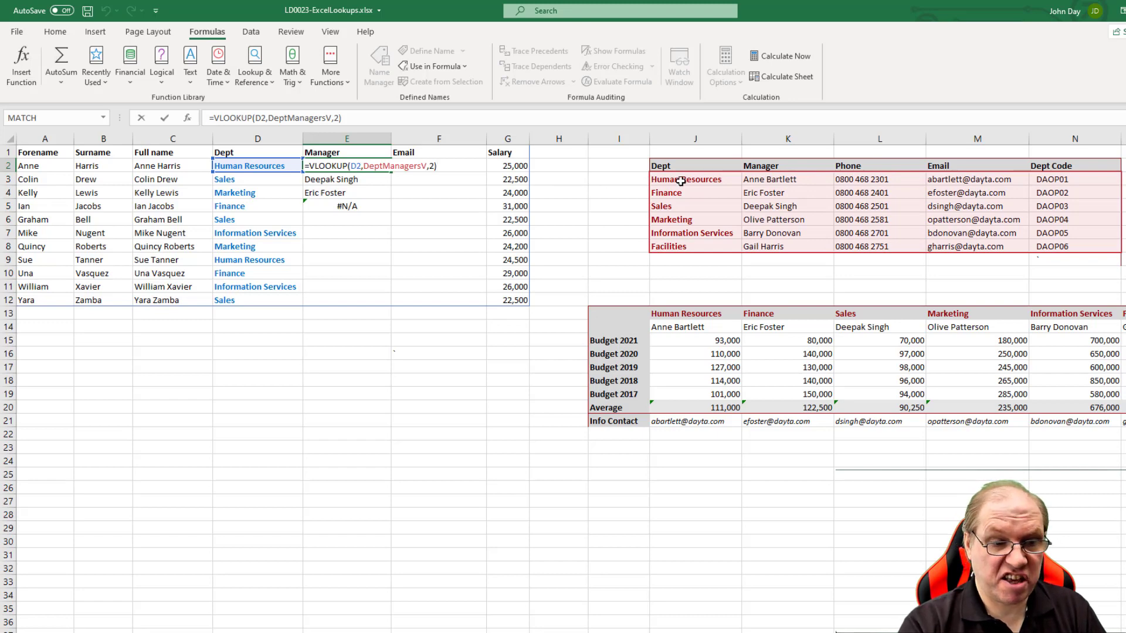
Inspect the VLOOKUP formulas in E3, E4 and E5, tracing each lookup value through the department table.
click(327, 179)
double_click(327, 180)
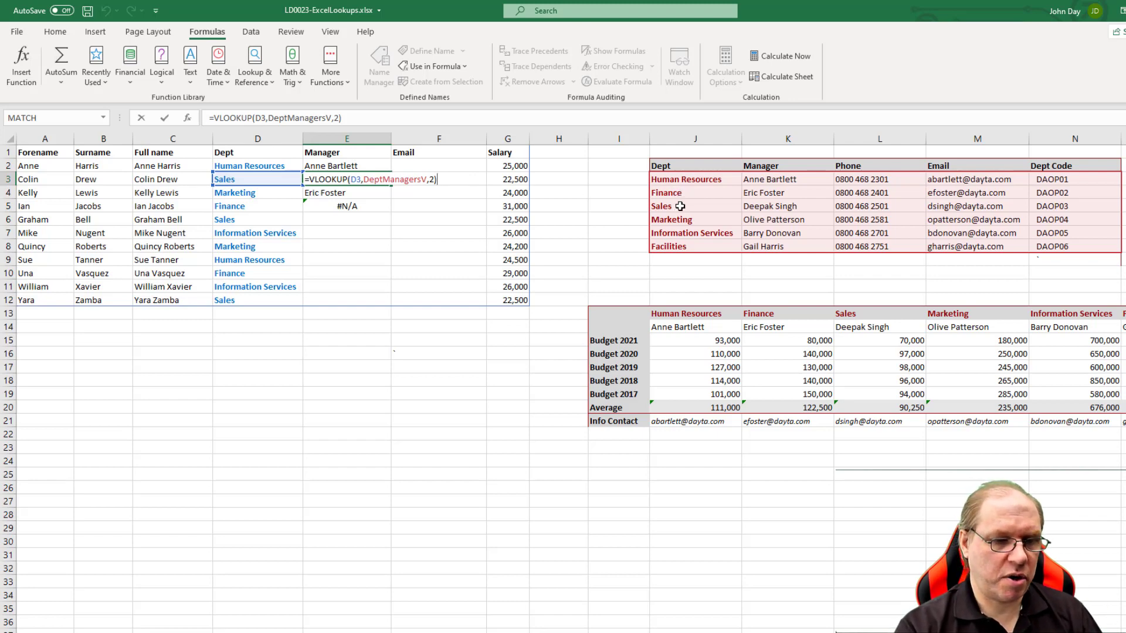
key(Escape)
click(346, 196)
key(F2)
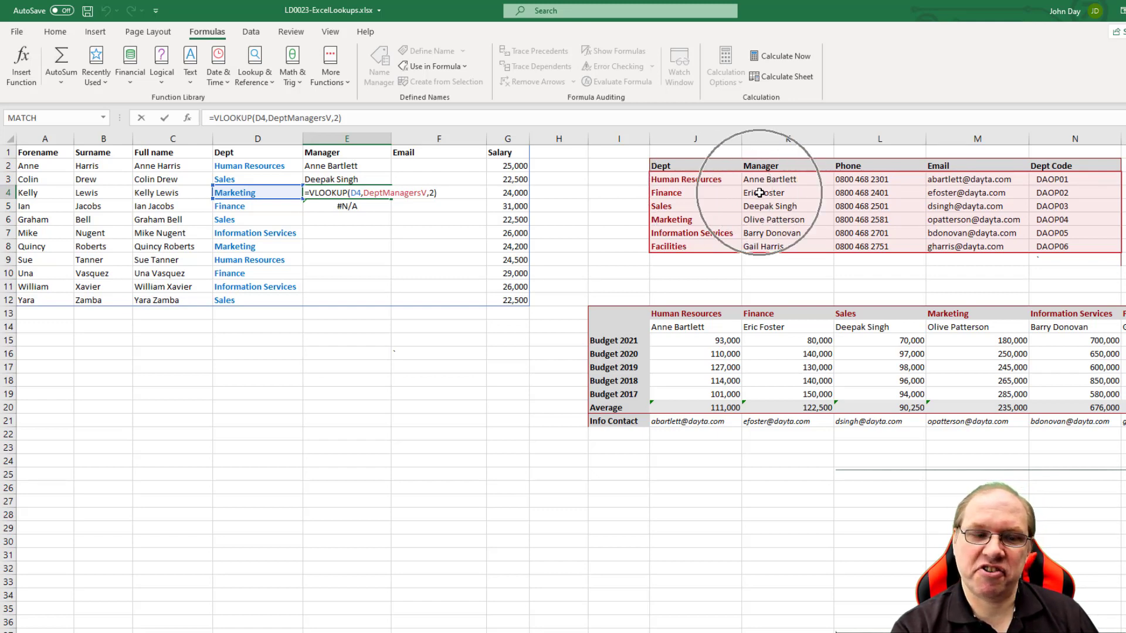
key(ctrl+Return)
click(352, 208)
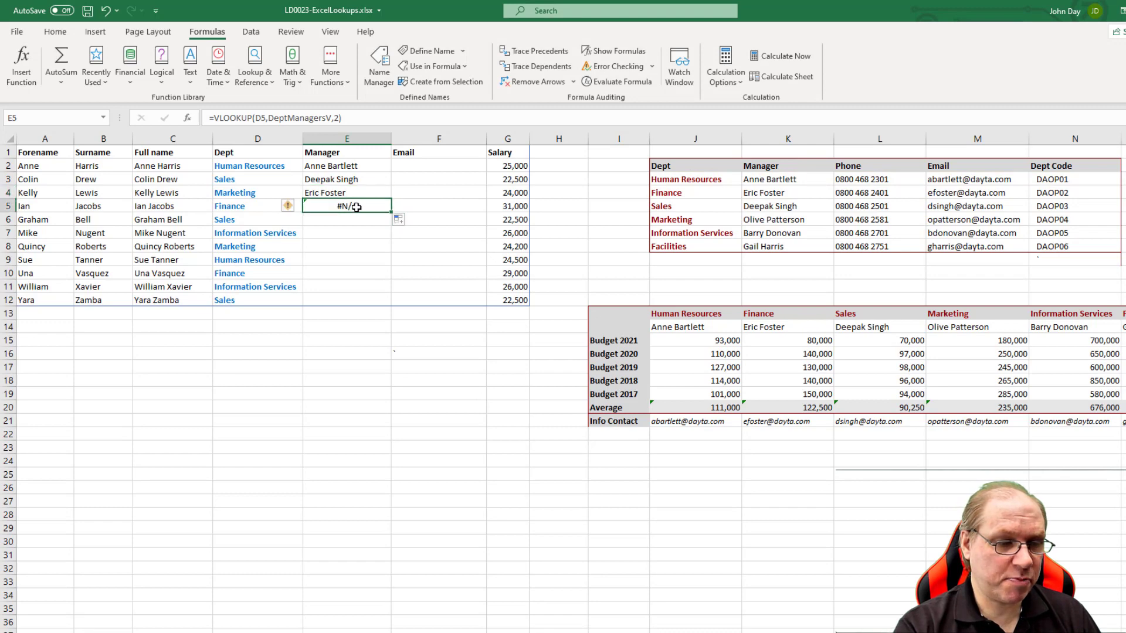
key(F2)
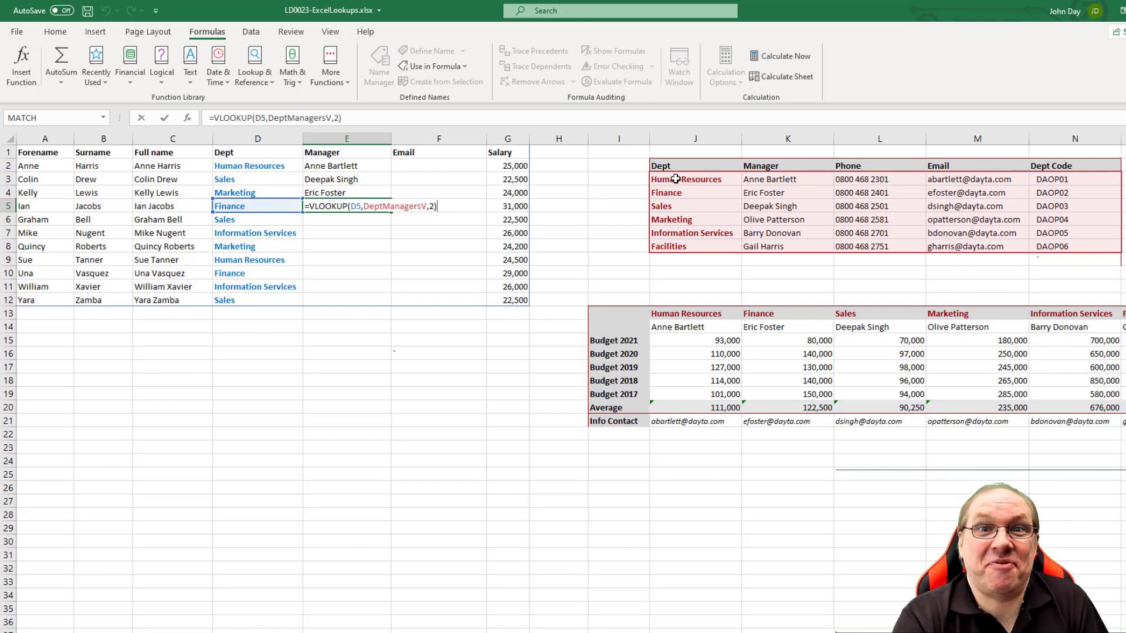
key(ctrl+Return)
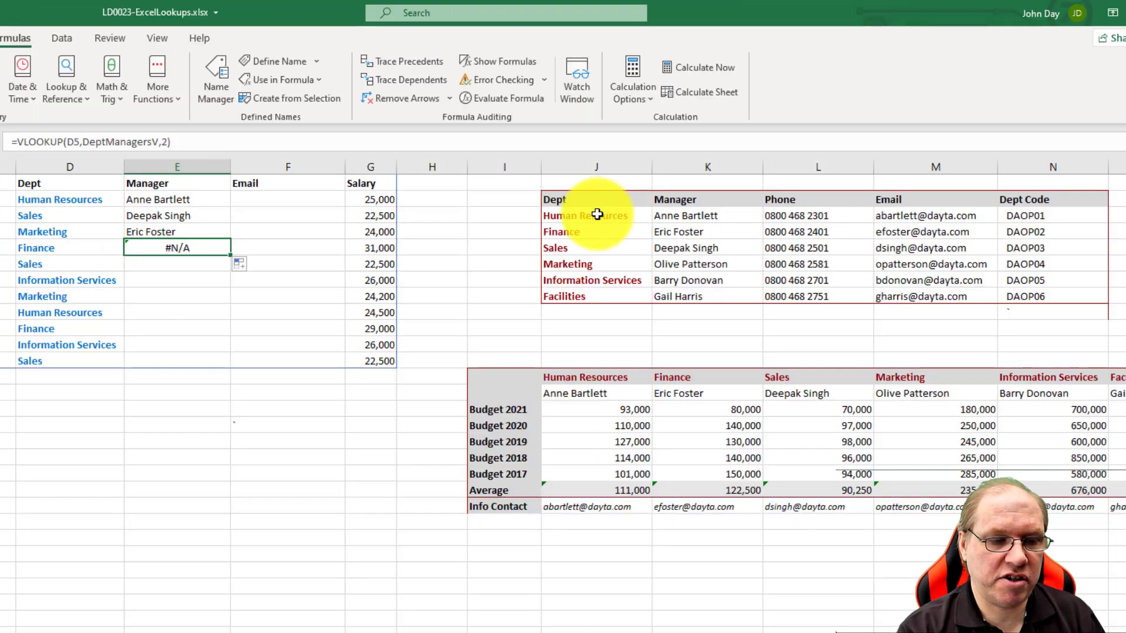
Sort the department table in ascending order by Dept and check the managers returned in E4 and E5.
click(696, 179)
click(696, 220)
click(594, 231)
click(586, 248)
click(593, 231)
click(593, 259)
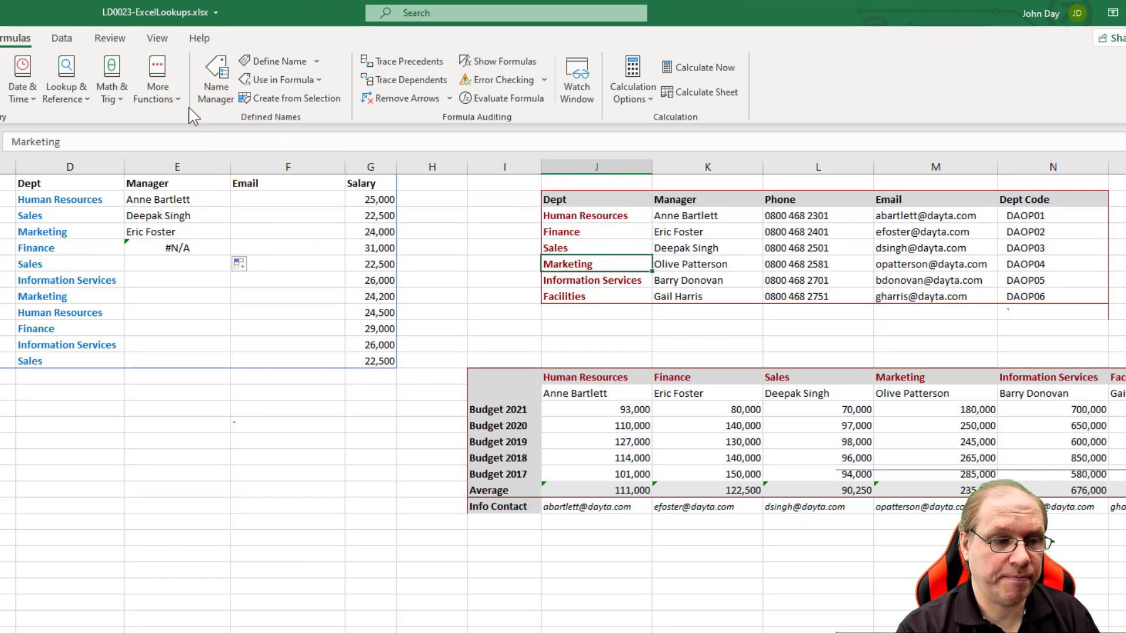
click(63, 39)
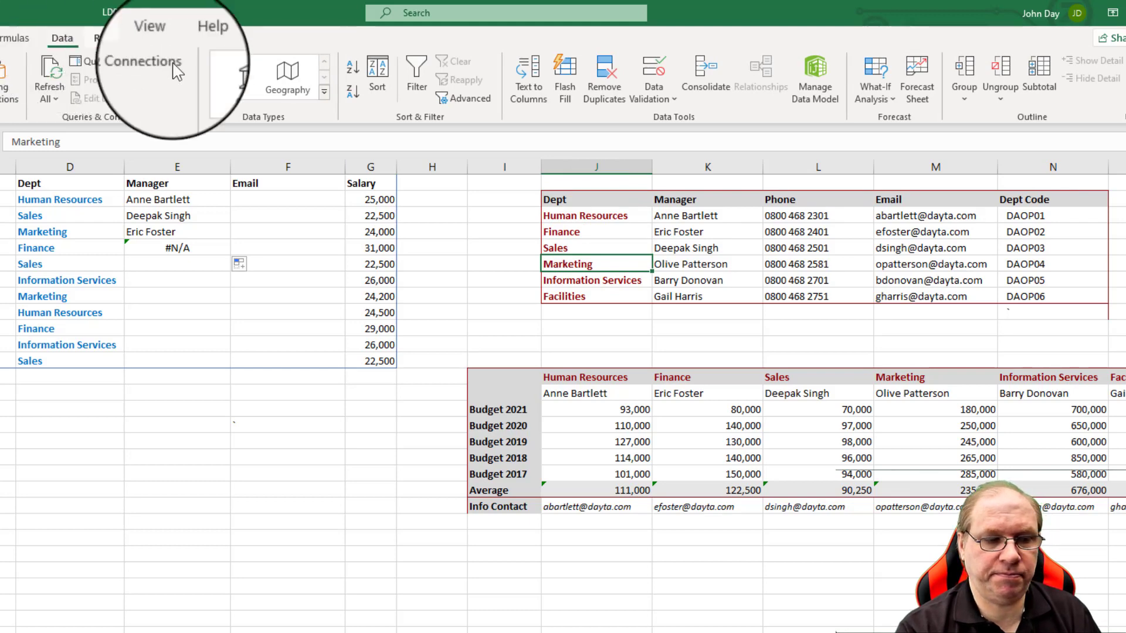
click(353, 67)
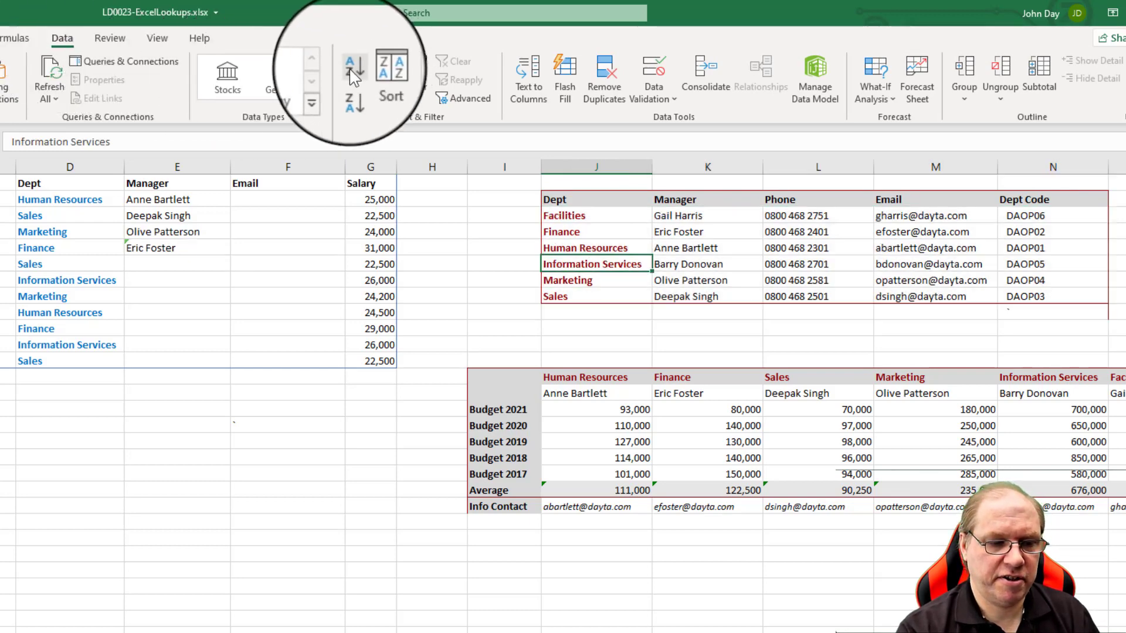
click(180, 232)
click(183, 247)
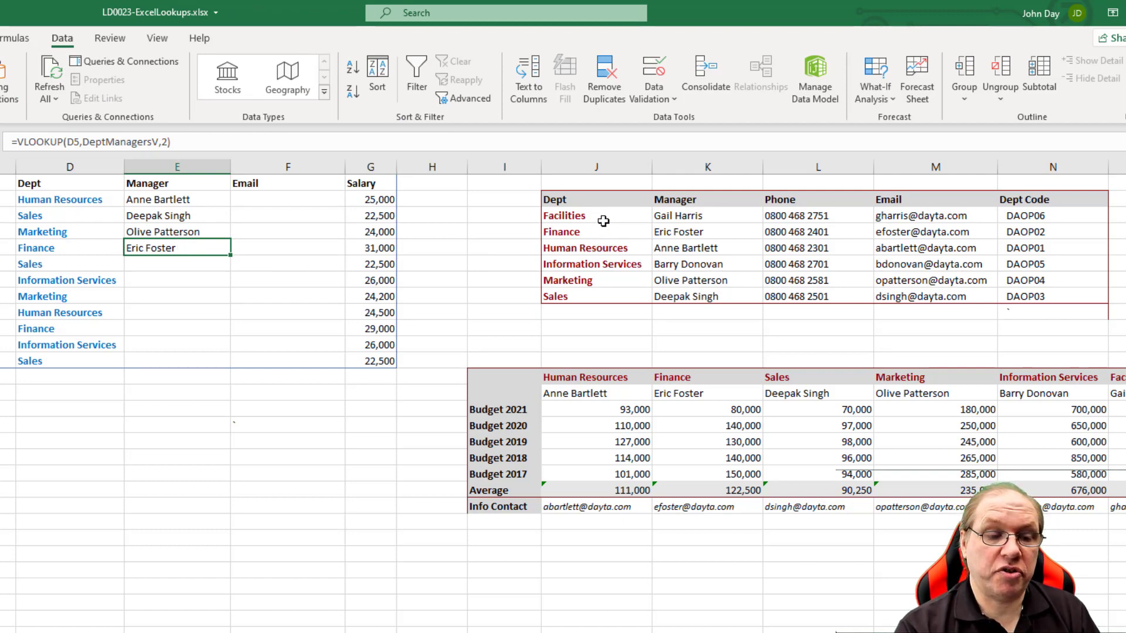
drag(603, 220, 599, 291)
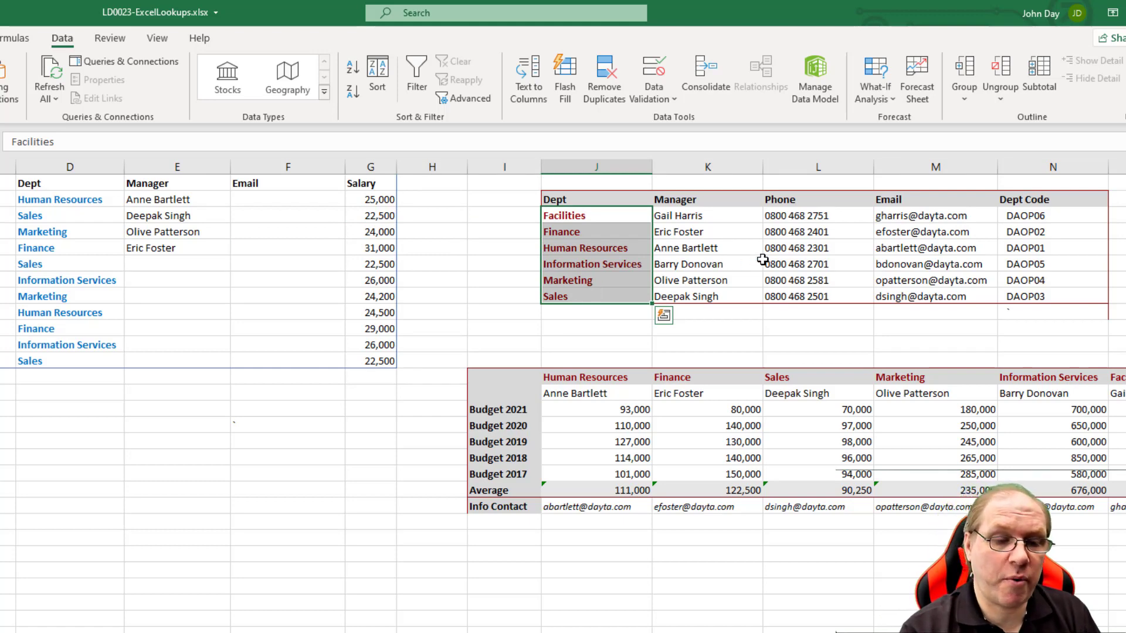
Try sorting the department table in ascending order by Manager, check E5, and undo both sorts.
click(706, 212)
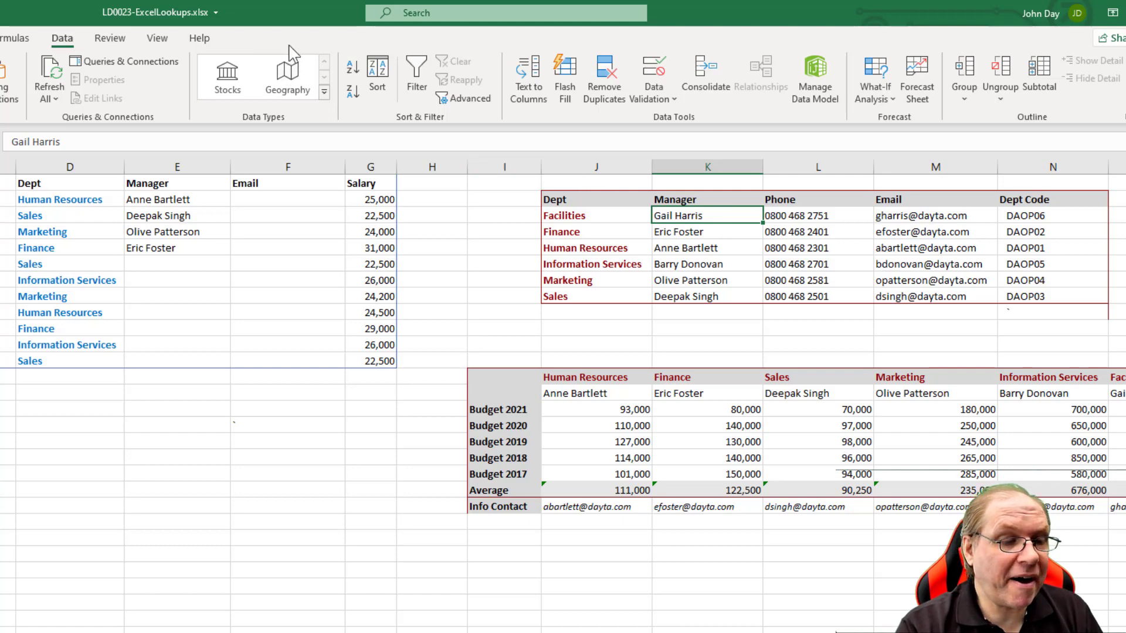
click(352, 66)
click(197, 249)
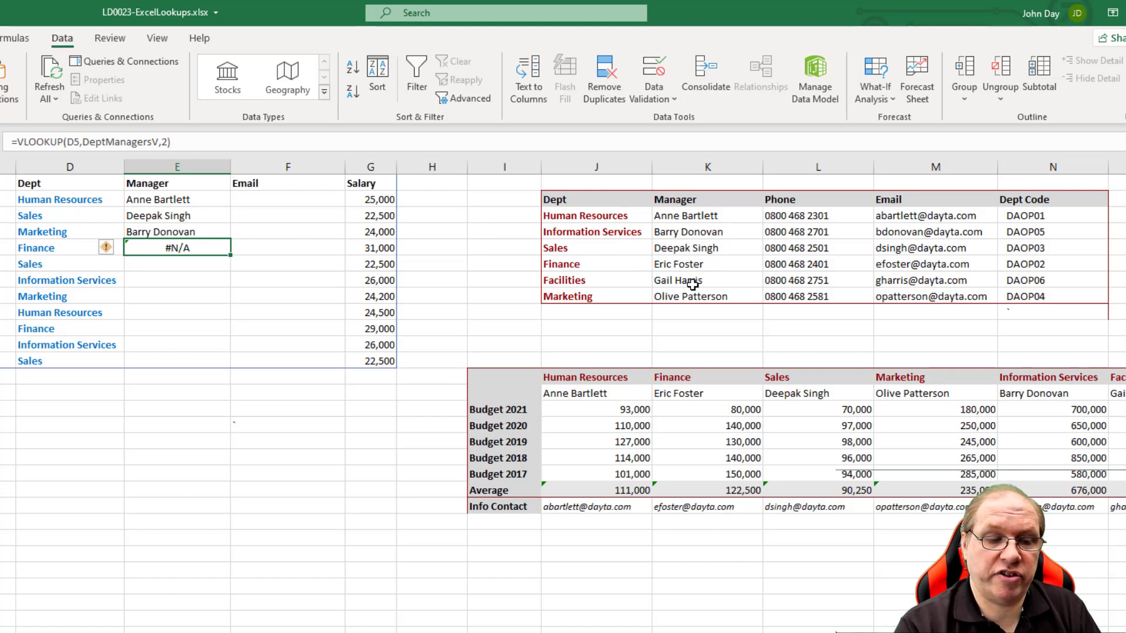
key(ctrl+z)
key(ctrl+z)
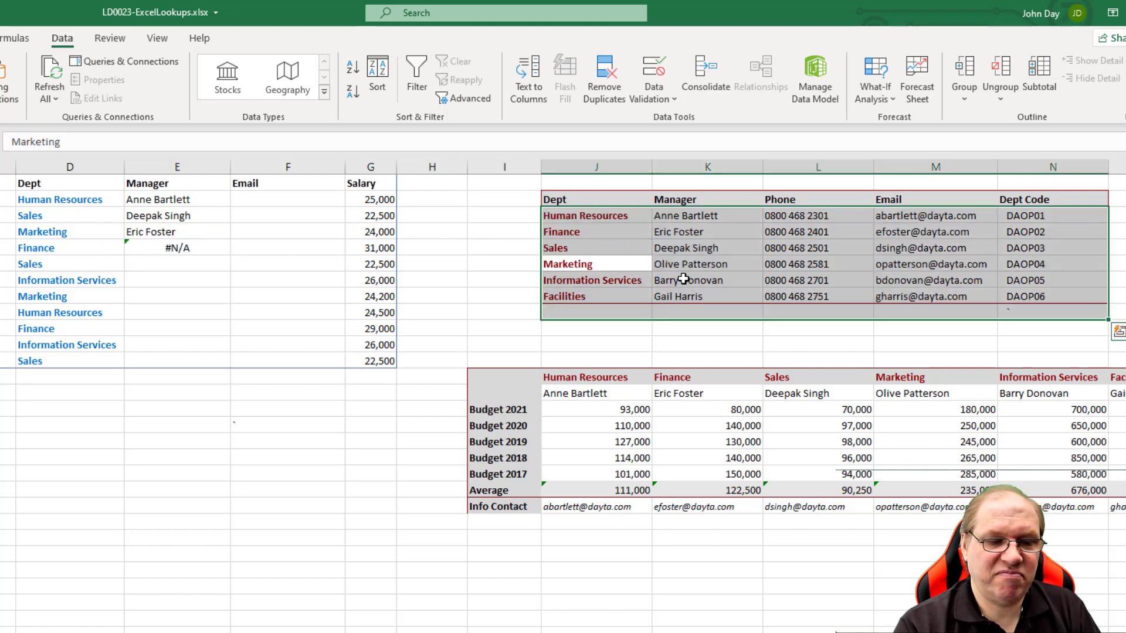
Examine whether the Dept entries in J3:J8 follow alphabetical order, looking at the Marketing entry.
drag(590, 214, 594, 293)
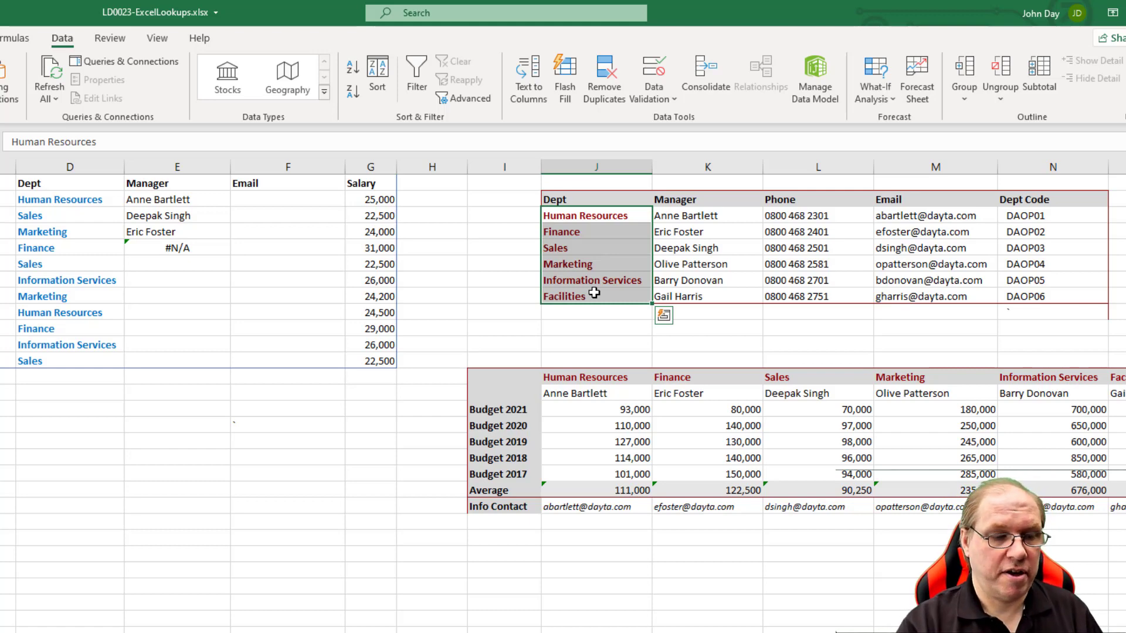
click(574, 262)
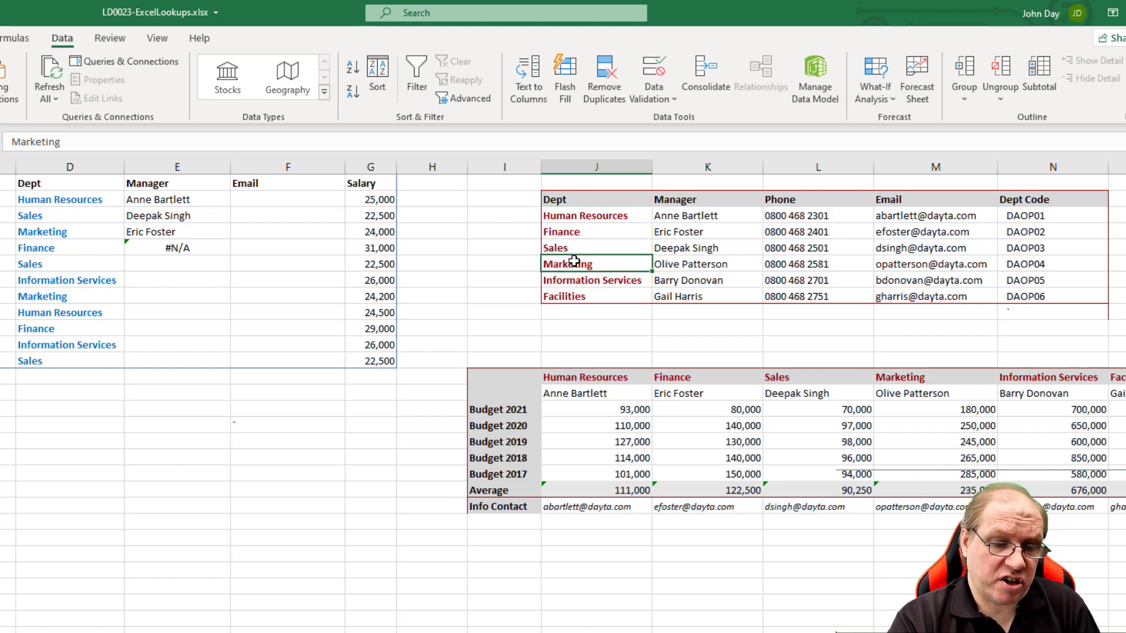
drag(575, 215, 607, 330)
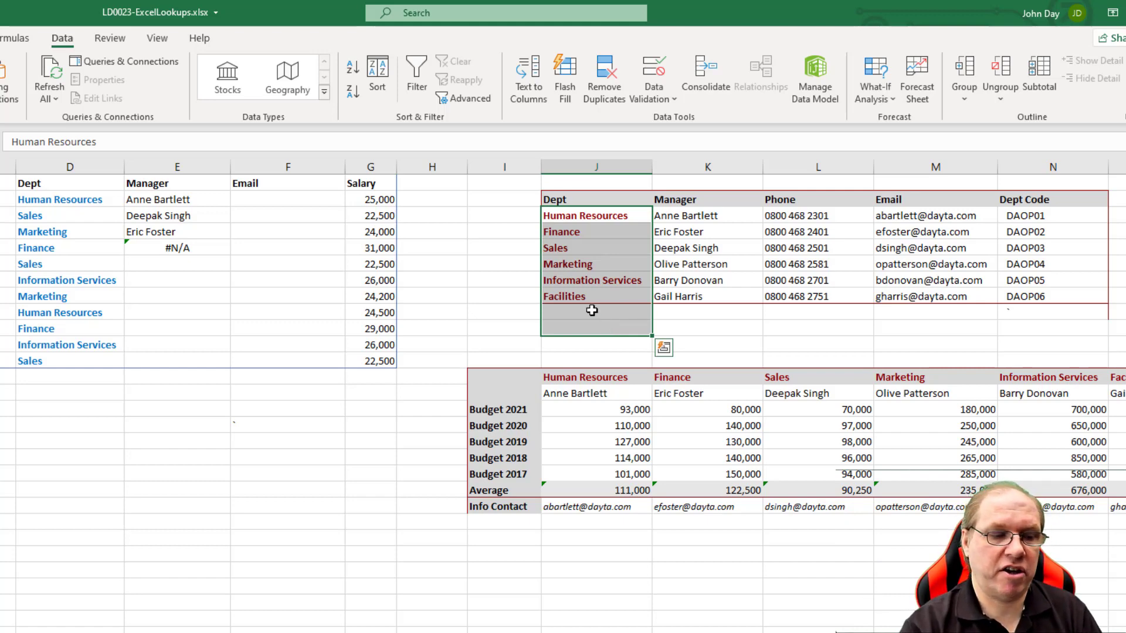
Reopen E2's VLOOKUP formula and extend it past column index 2 for a range_lookup argument.
click(200, 201)
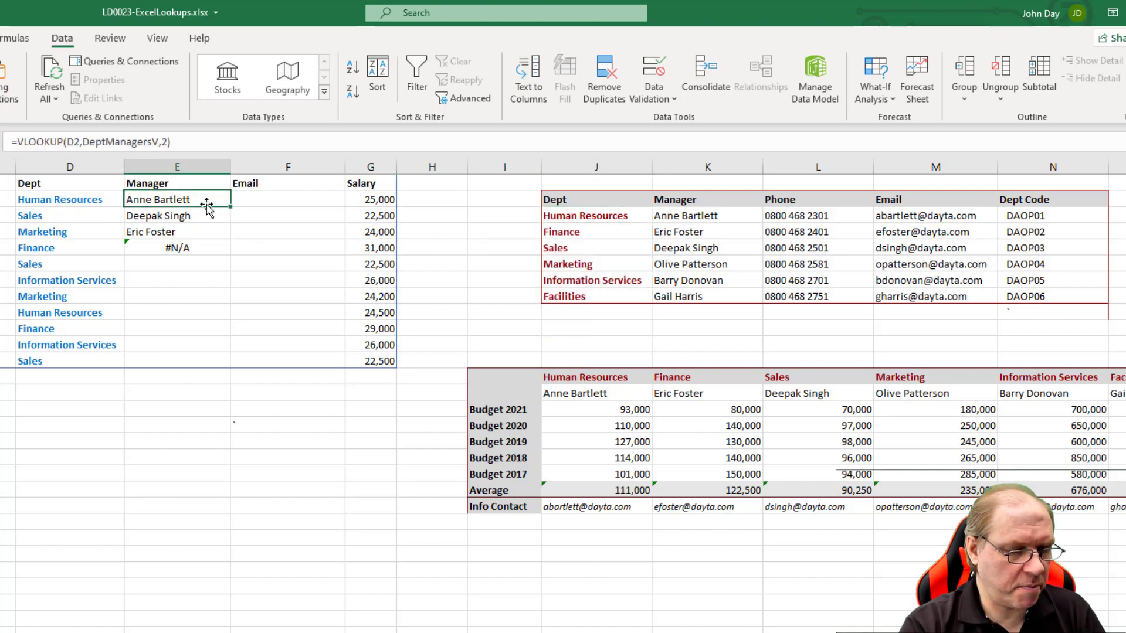
double_click(200, 202)
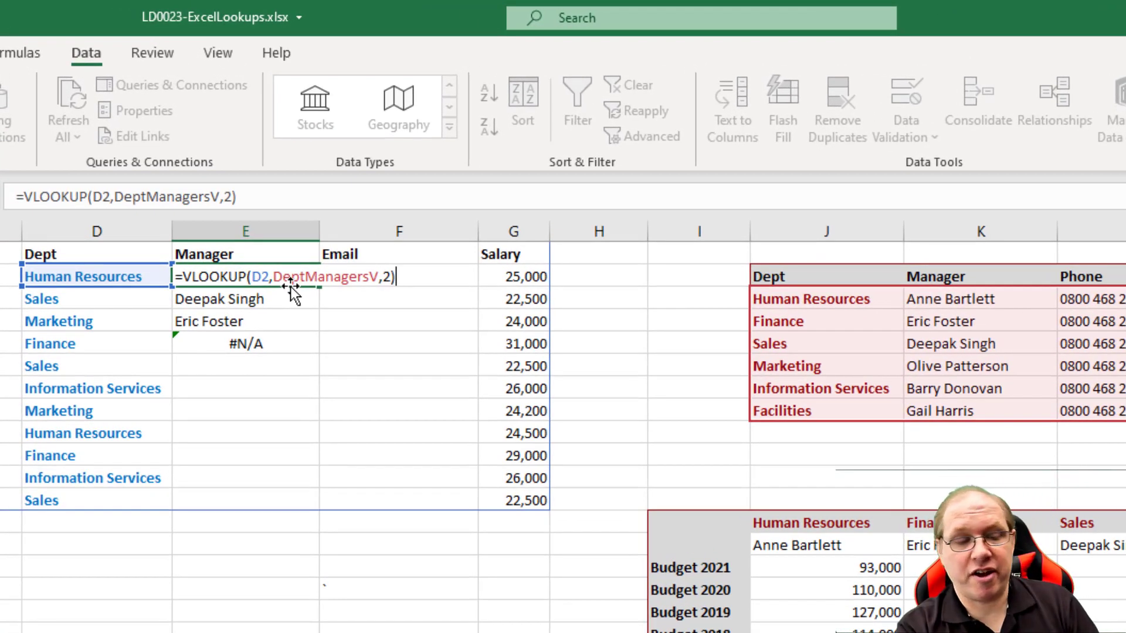
key(BackSpace)
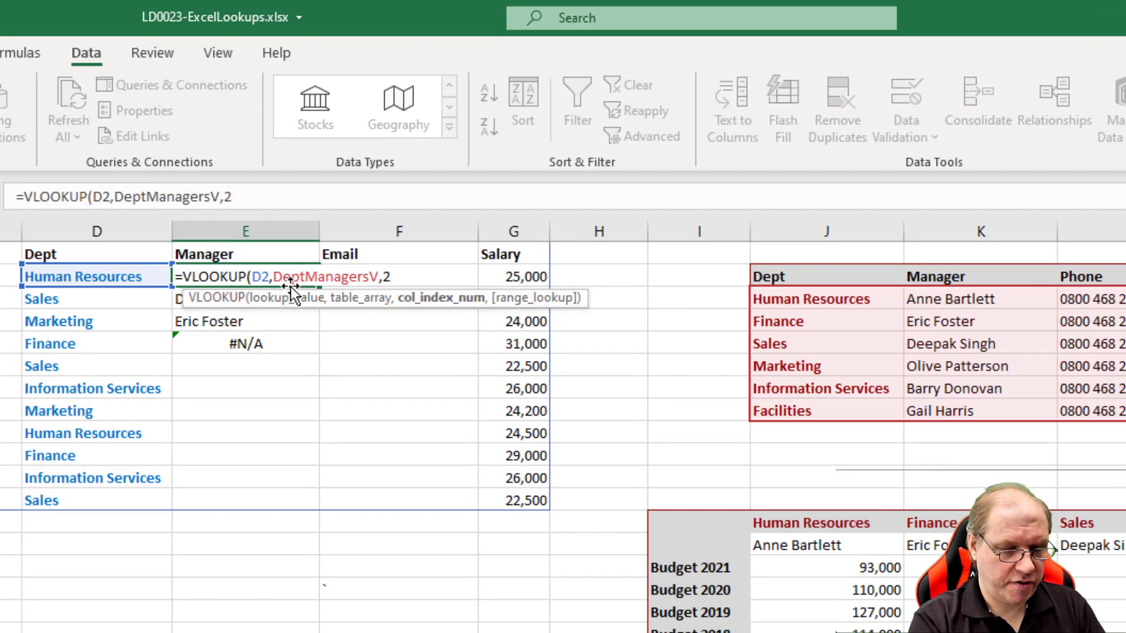
text(,)
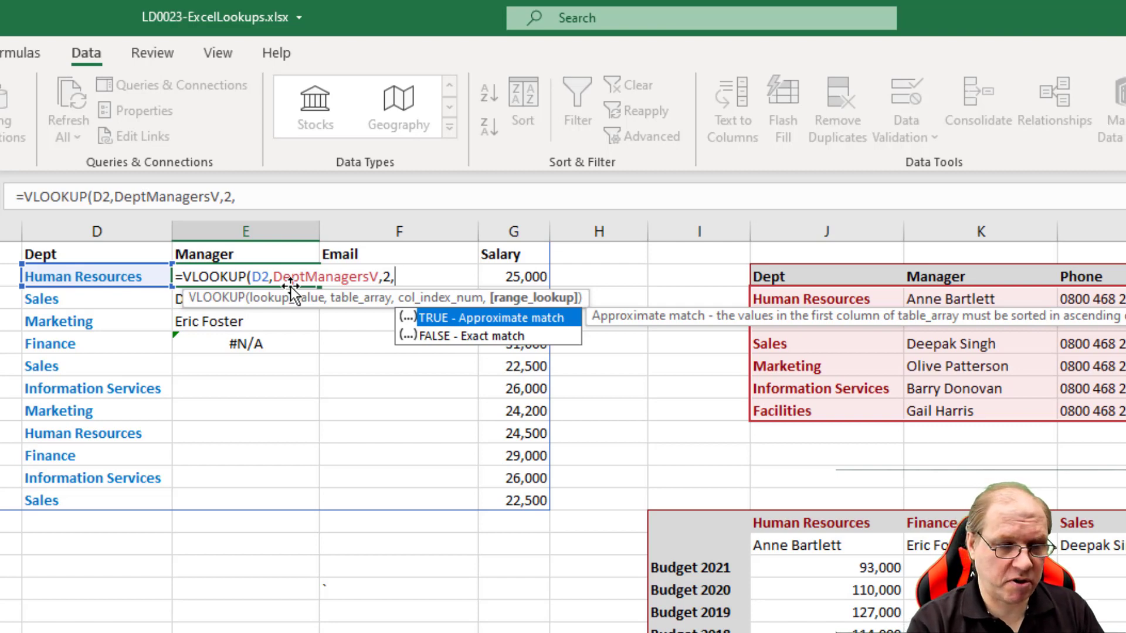
Try FALSE, 0 and 1 as the range_lookup argument in E2's VLOOKUP formula, clearing each one.
key(Down)
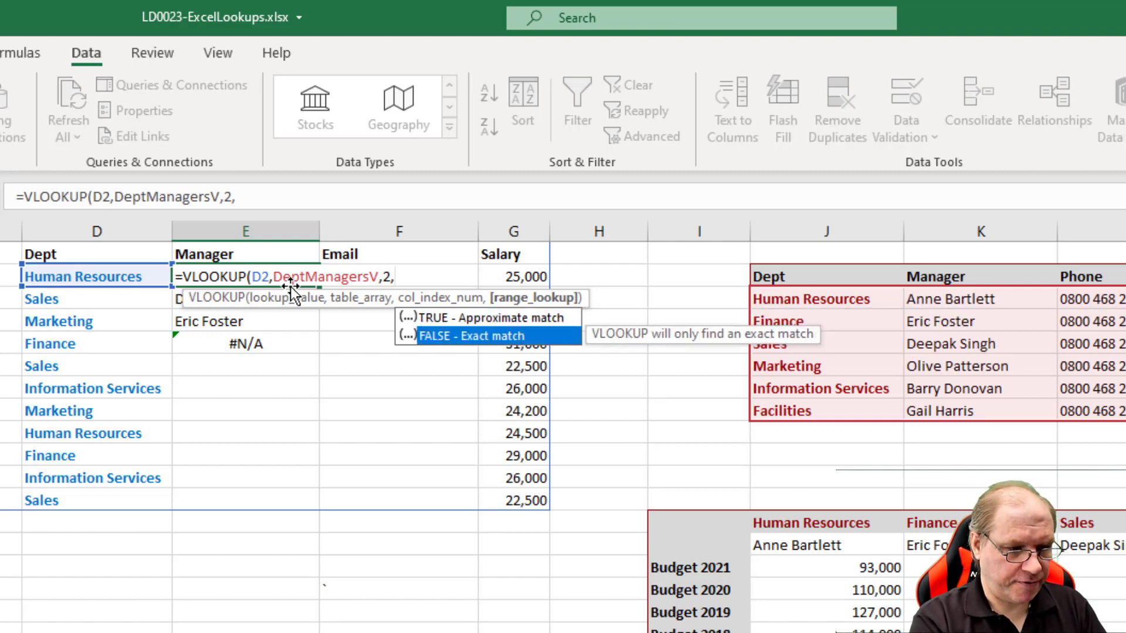
key(Tab)
key(BackSpace)
key(BackSpace)
key(BackSpace)
key(BackSpace)
key(BackSpace)
text(0)
key(BackSpace)
text(1)
key(BackSpace)
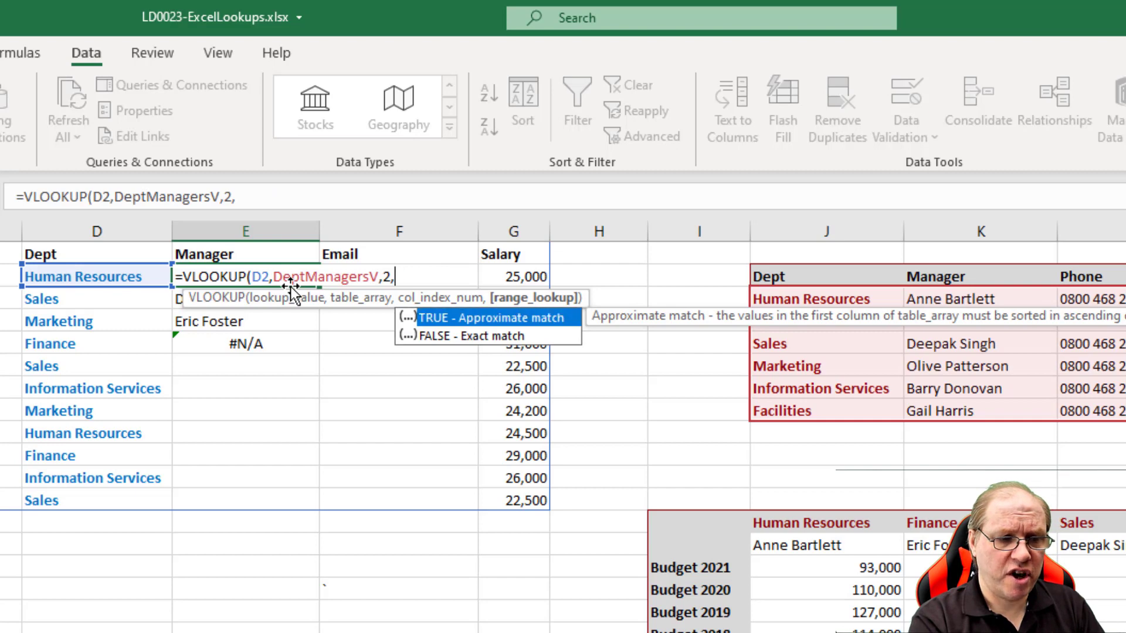
Set range_lookup to FALSE for an exact match, completing =VLOOKUP(D2,DeptManagersV,2,FALSE) in E2.
key(Down)
key(Tab)
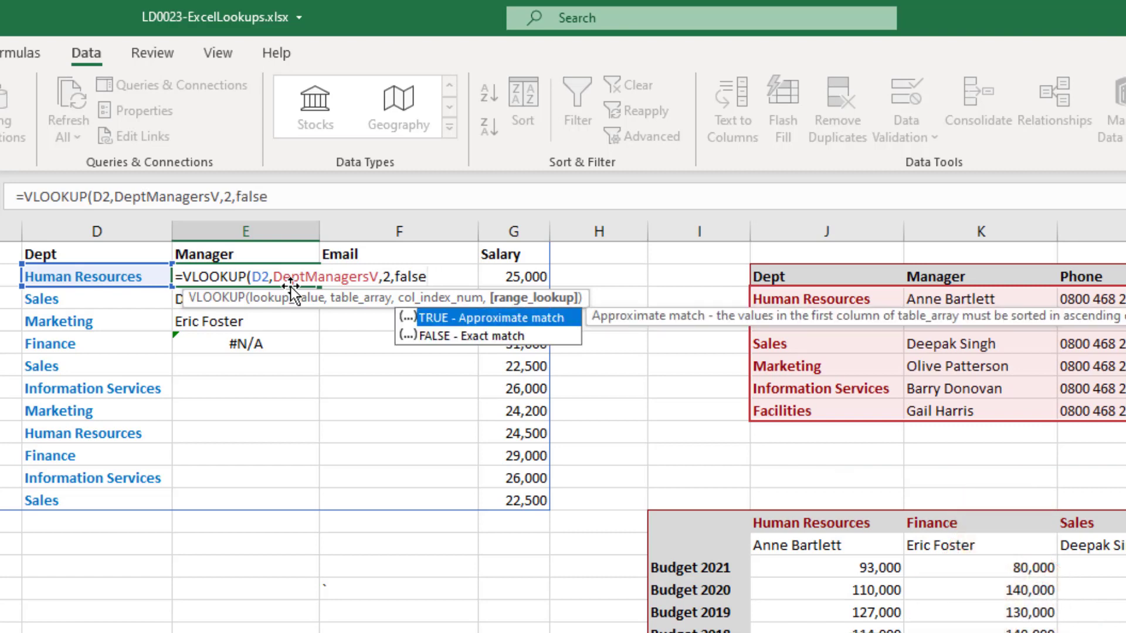
text())
key(Return)
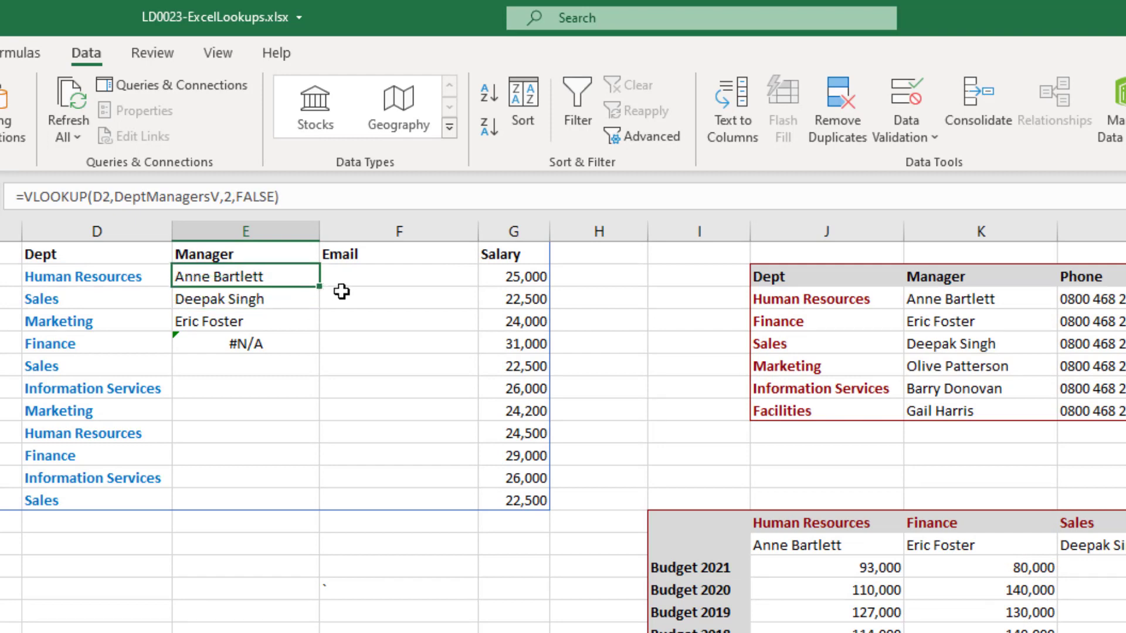
Copy the exact-match VLOOKUP formula from E2 down through E5.
drag(319, 288, 316, 351)
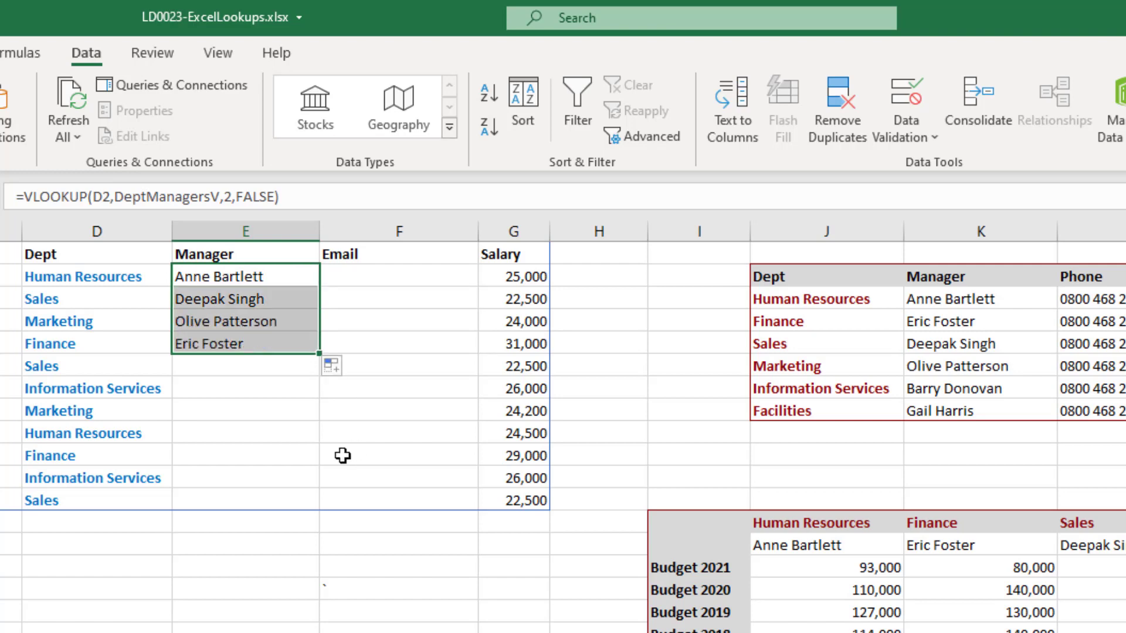
key(ctrl+c)
click(262, 279)
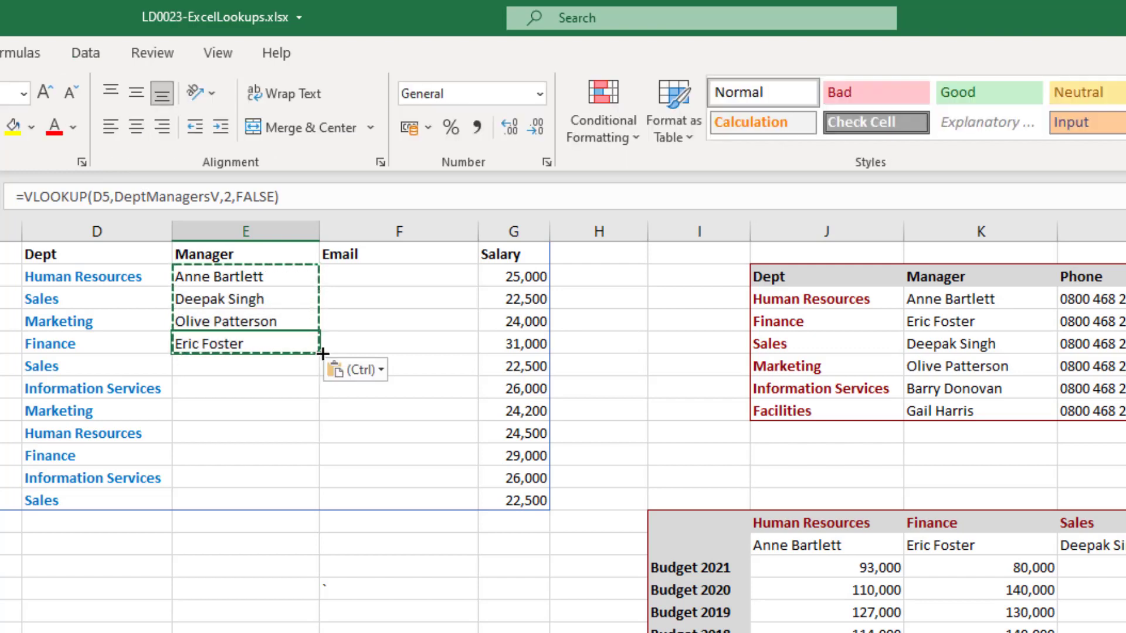
Copy the exact-match VLOOKUP formula from E5 down through E12 and check the formula in E2.
drag(322, 354, 301, 487)
click(268, 479)
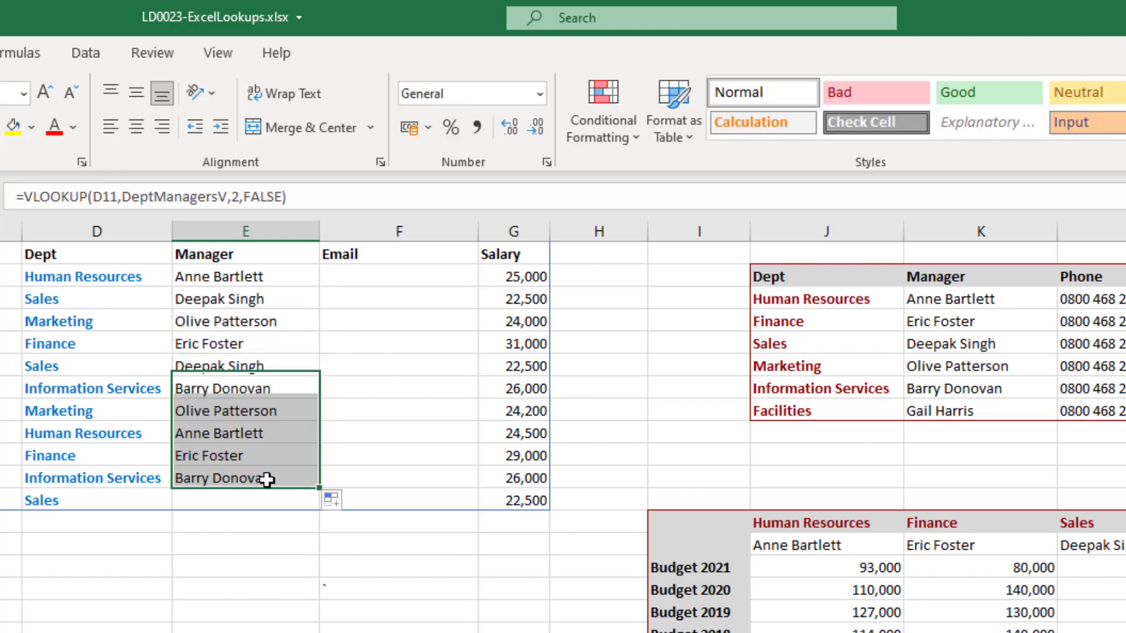
key(ctrl+c)
key(Down)
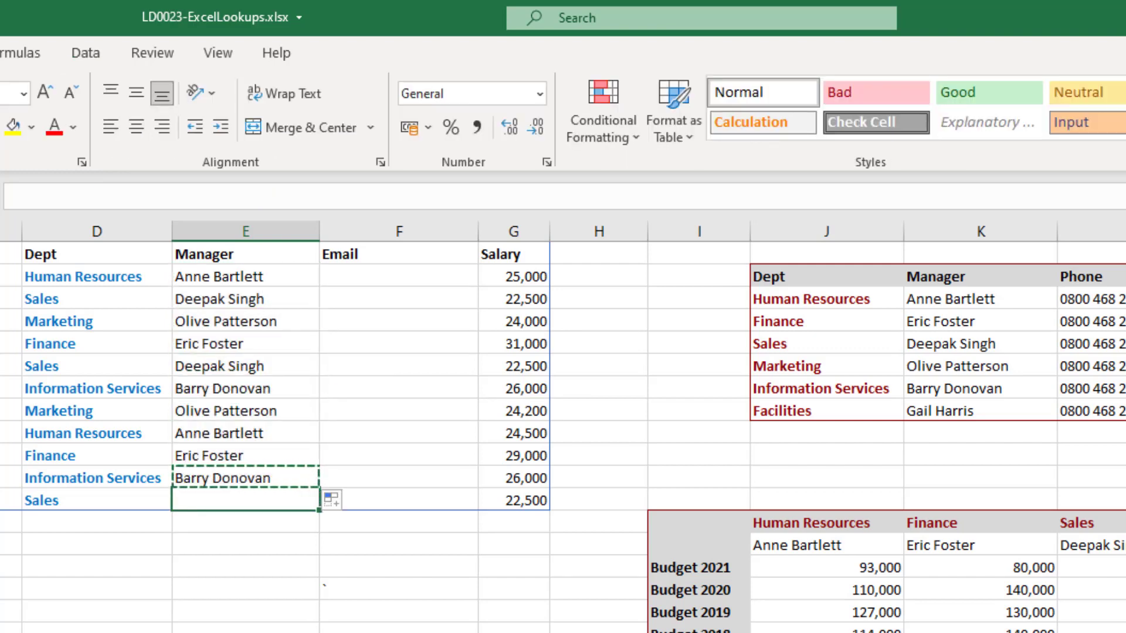
key(ctrl+v)
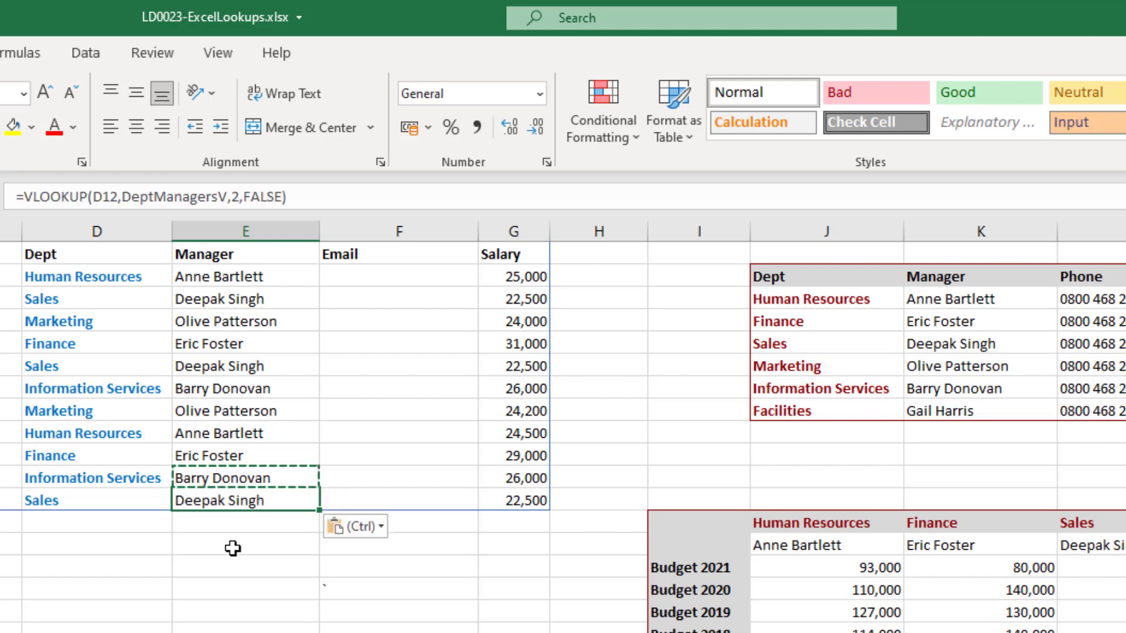
key(Escape)
click(245, 277)
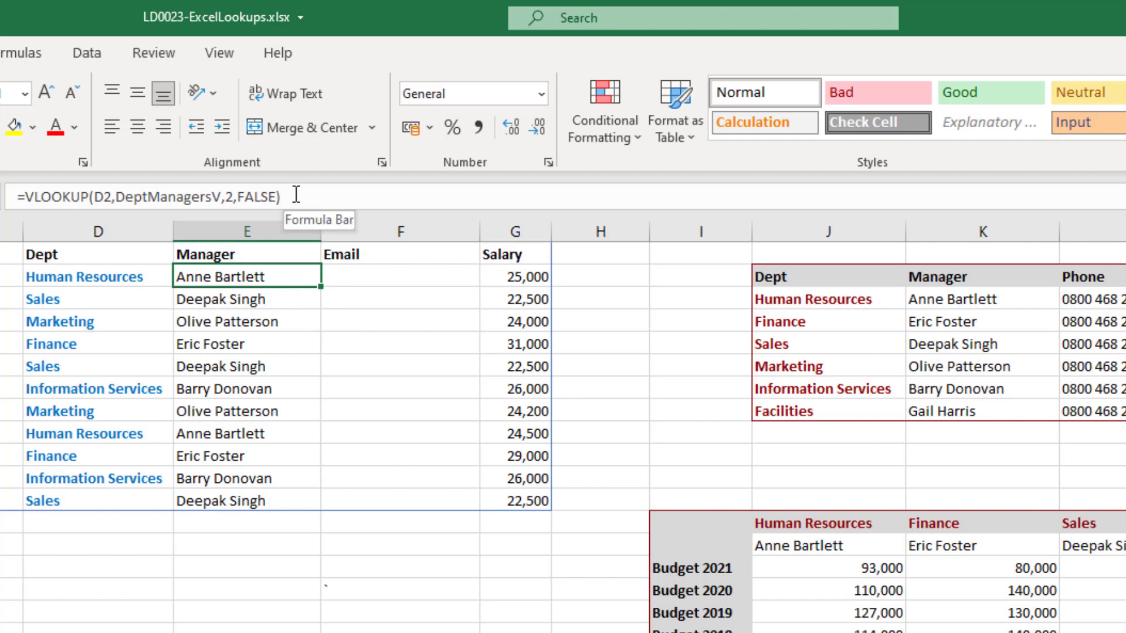
Copy the exact-match VLOOKUP formula from E2 into F2 with its D2 reference kept as the lookup value.
key(Down)
key(Down)
key(Up)
key(Up)
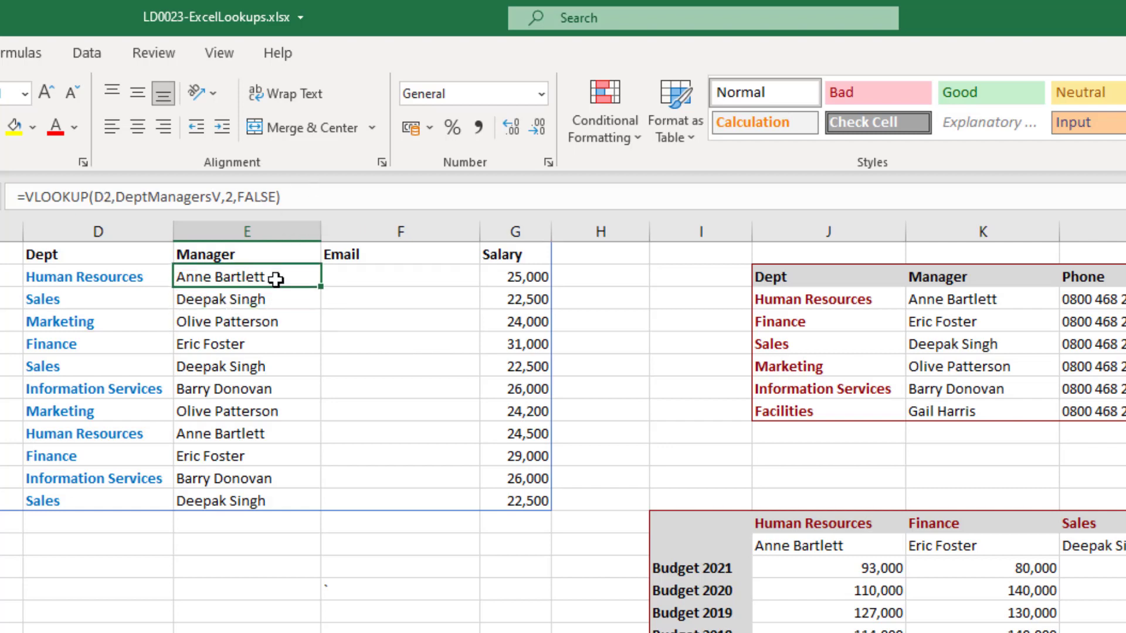
key(ctrl+c)
key(Escape)
click(302, 194)
drag(303, 193, 17, 196)
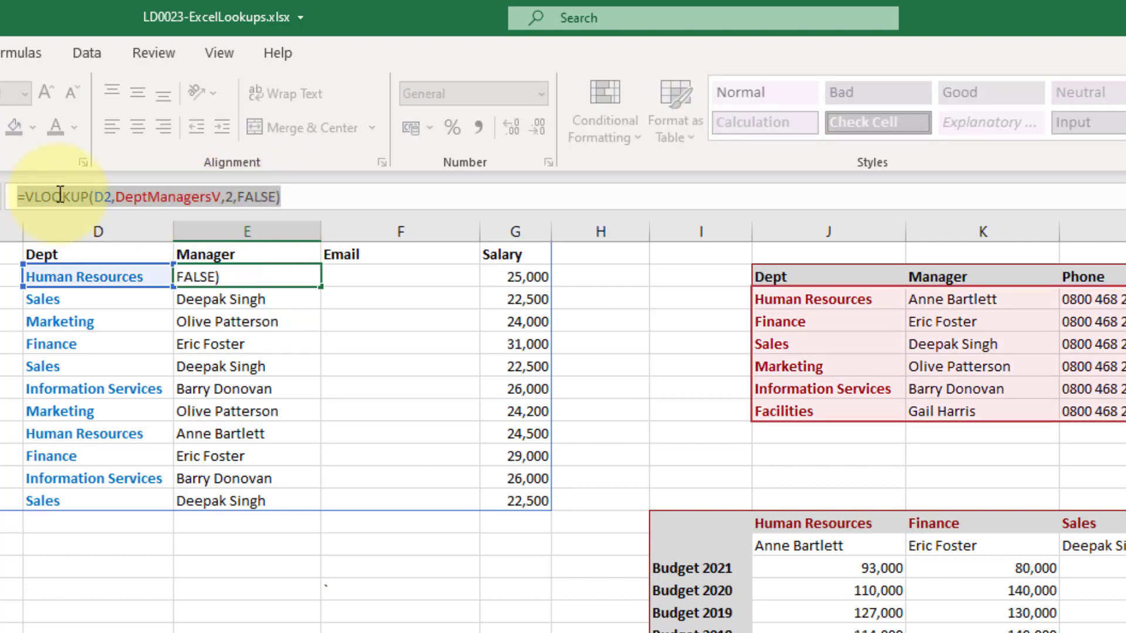
key(Escape)
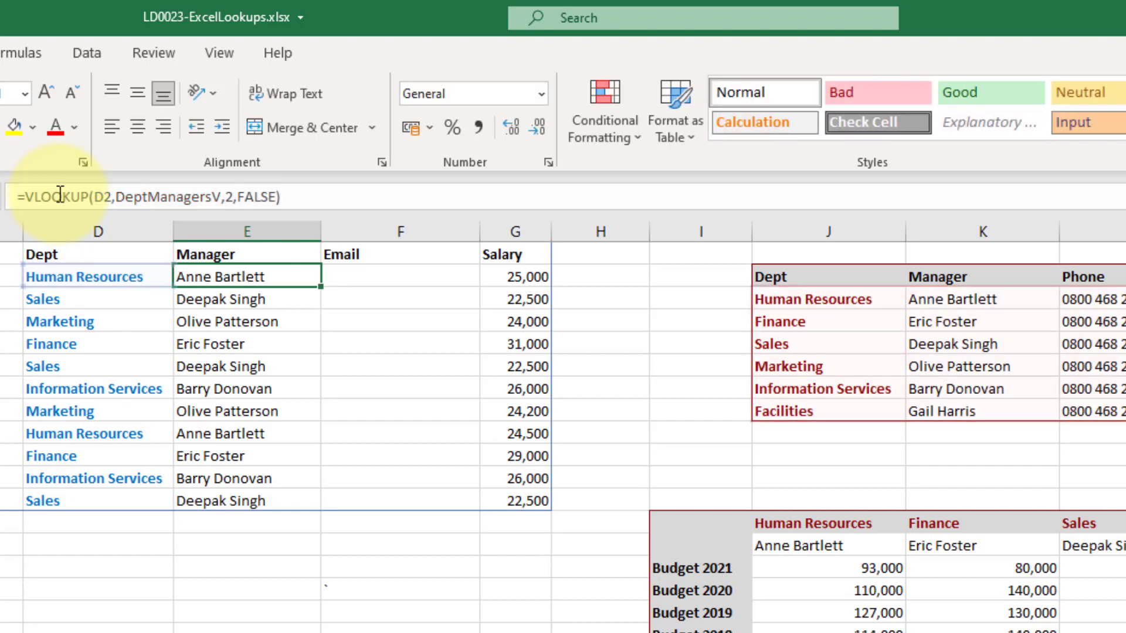
click(378, 278)
key(ctrl+v)
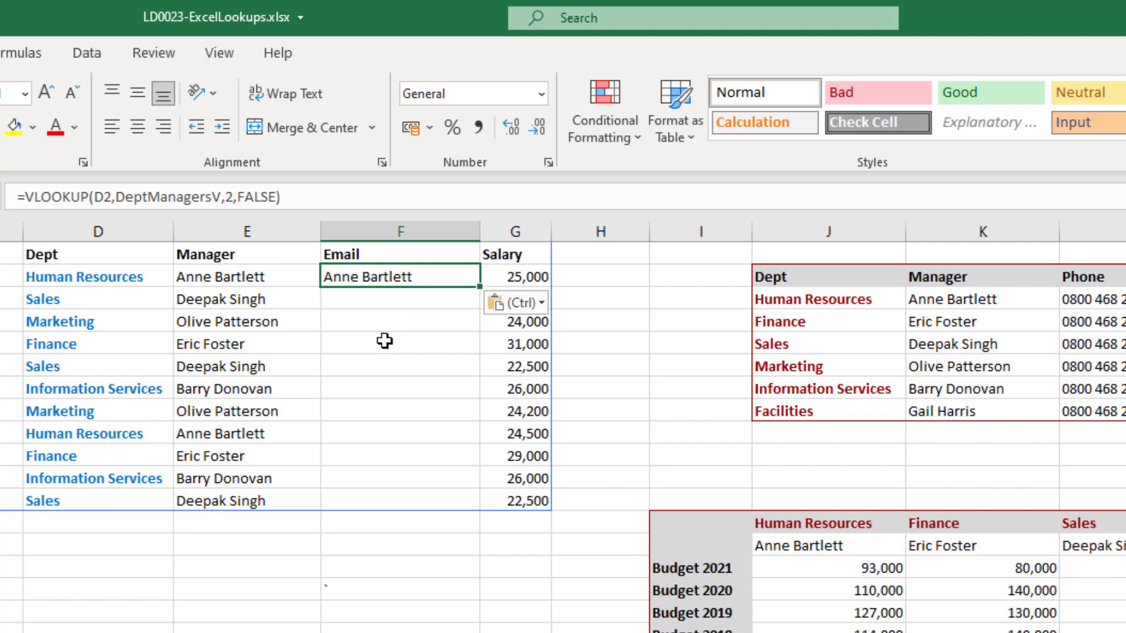
Set the col_index_num in F2's VLOOKUP formula to 4, giving =VLOOKUP(D2,DeptManagersV,4,FALSE).
double_click(434, 275)
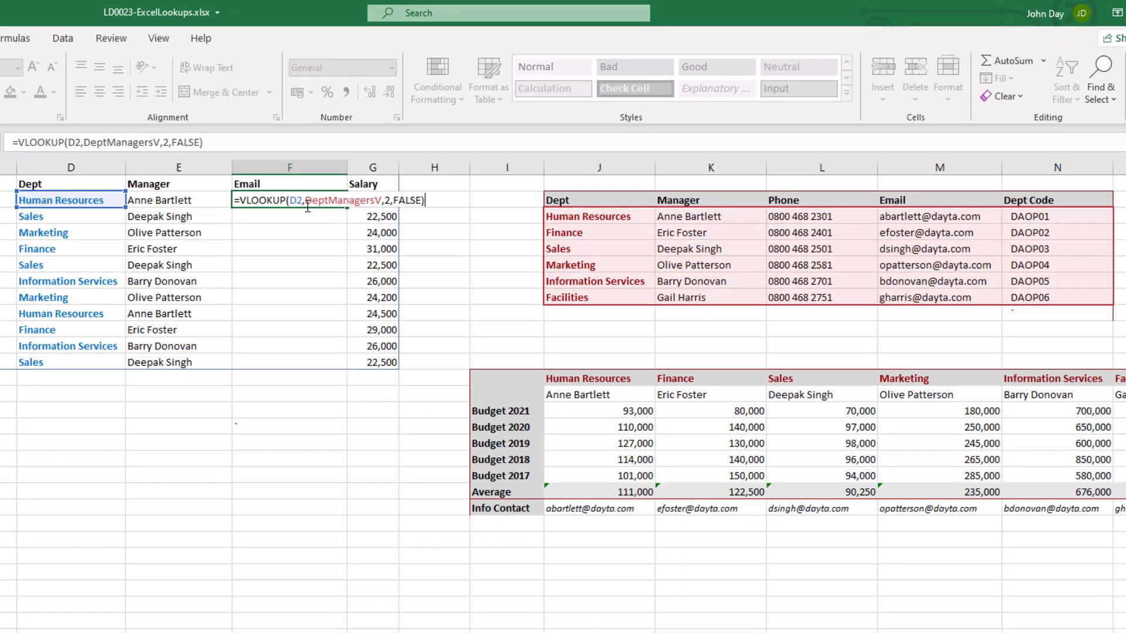
double_click(388, 201)
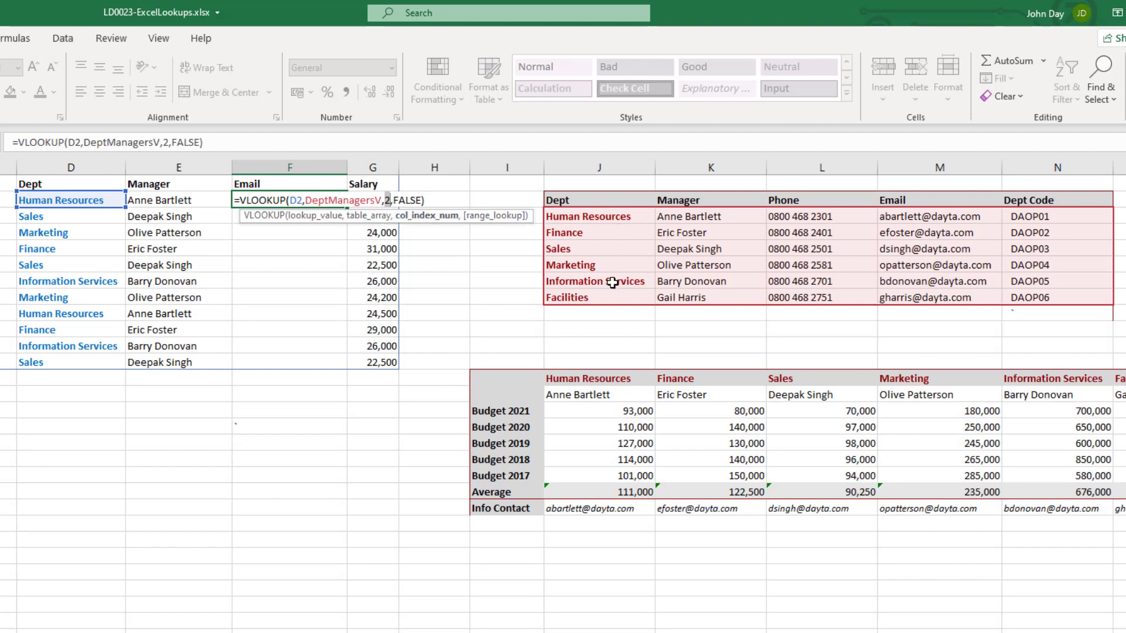
key(ctrl)
key(ctrl)
key(ctrl)
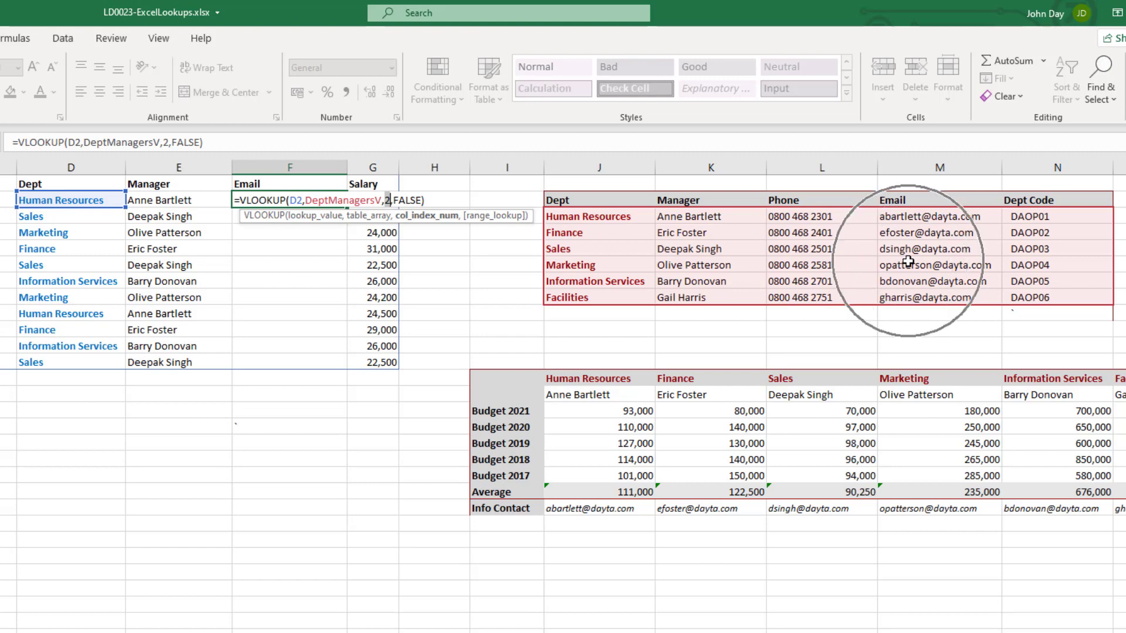
text(4)
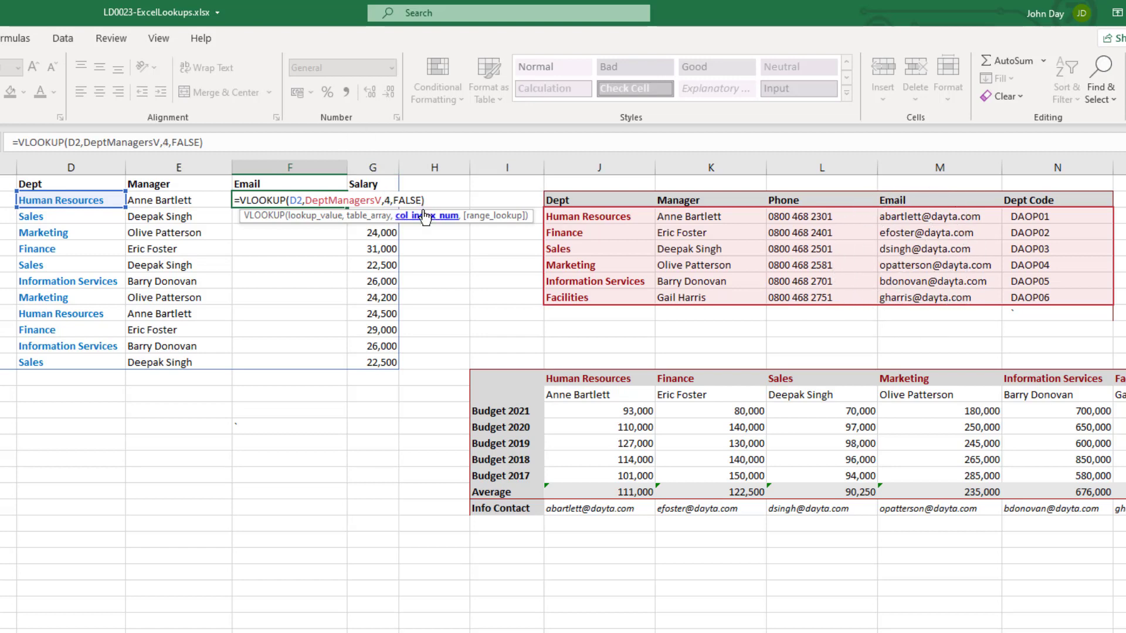
key(Return)
Copy the email VLOOKUP formula from F2 down through F12.
click(333, 199)
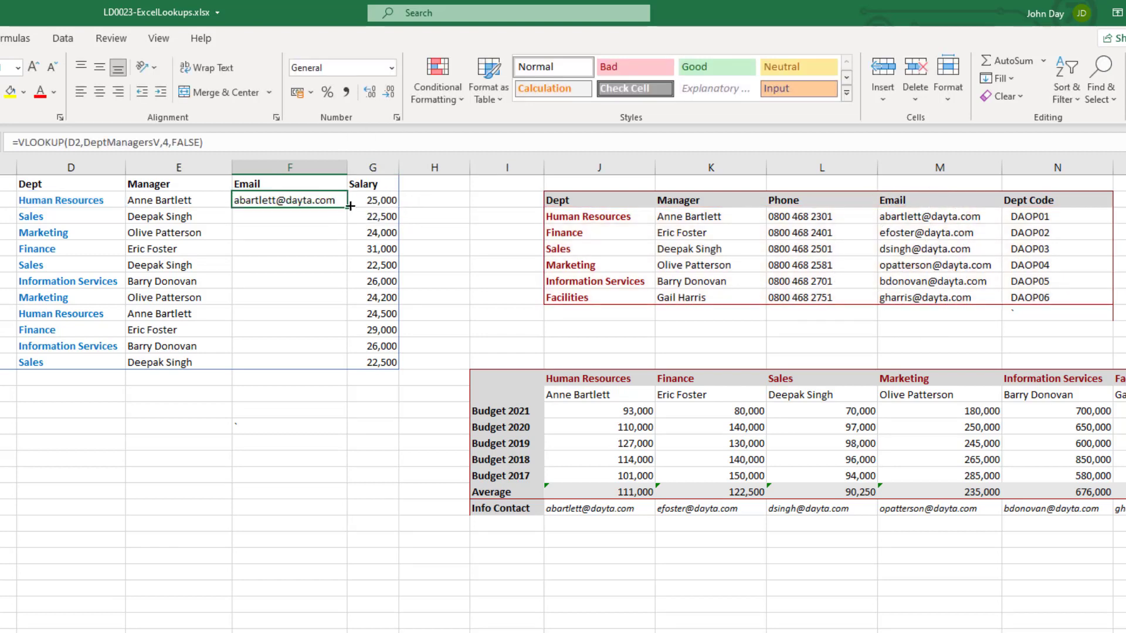
drag(345, 207, 345, 348)
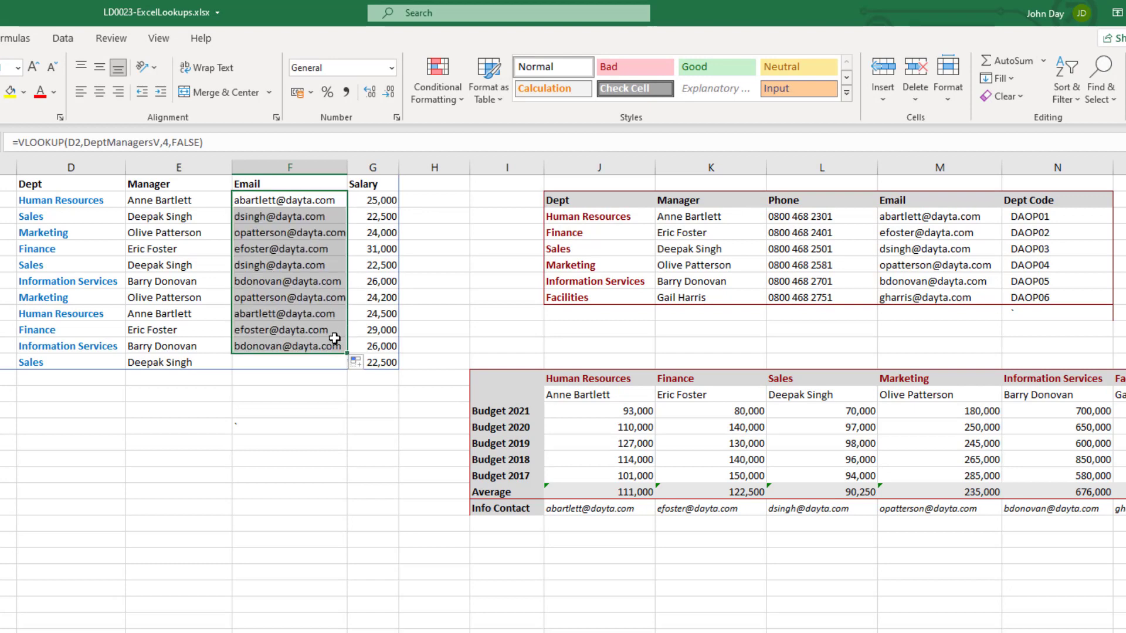
click(271, 344)
key(ctrl+c)
key(Down)
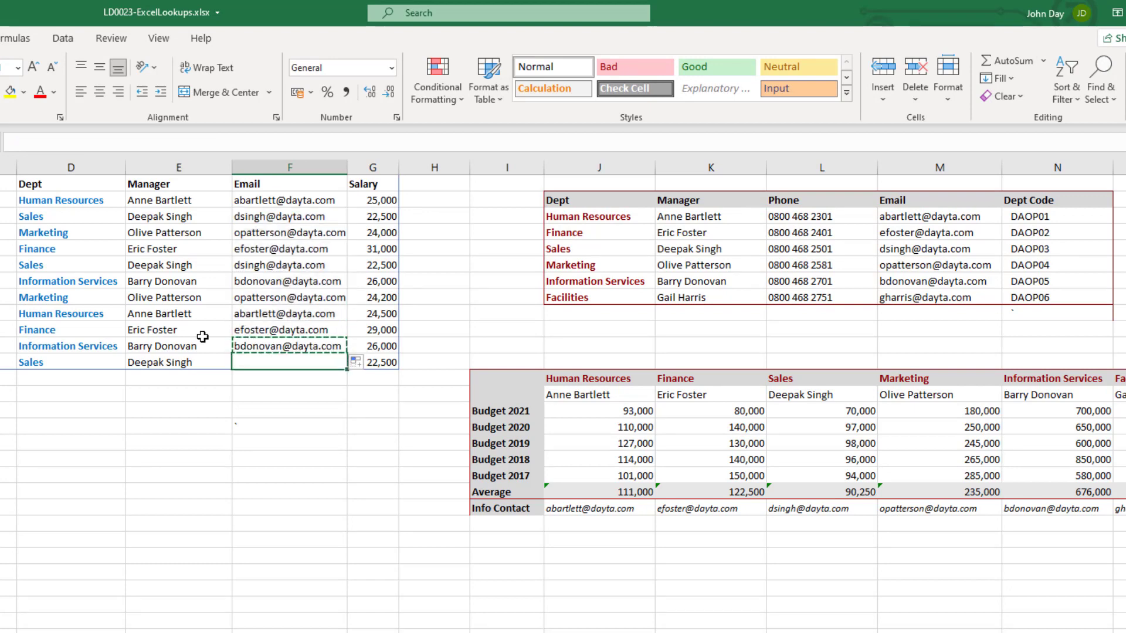
key(ctrl+v)
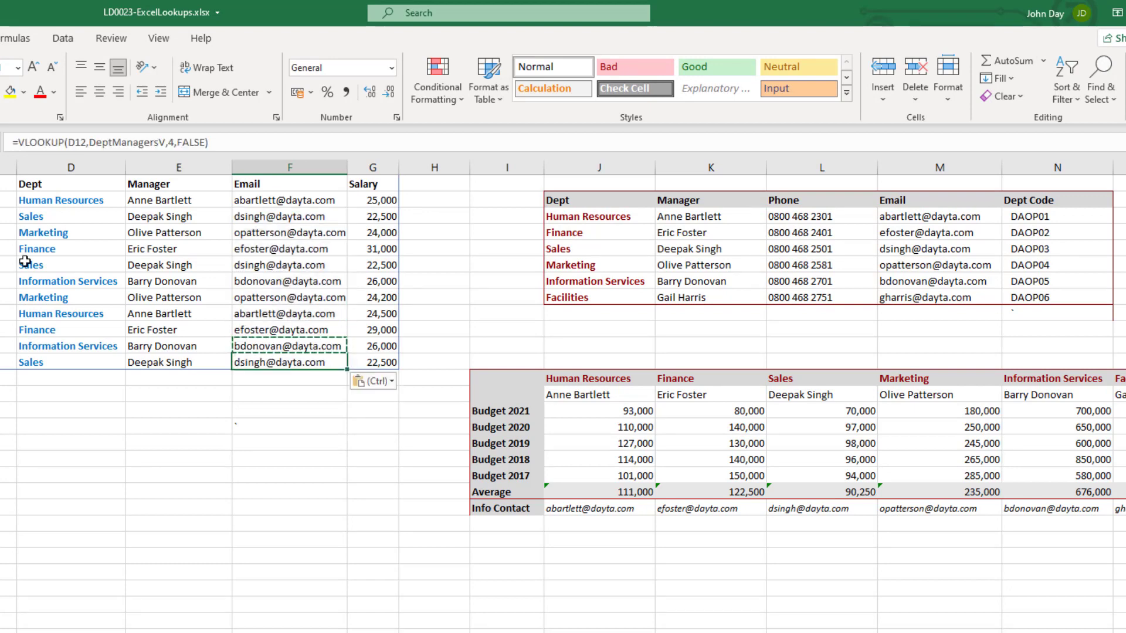
key(Escape)
key(Down)
key(Down)
click(274, 439)
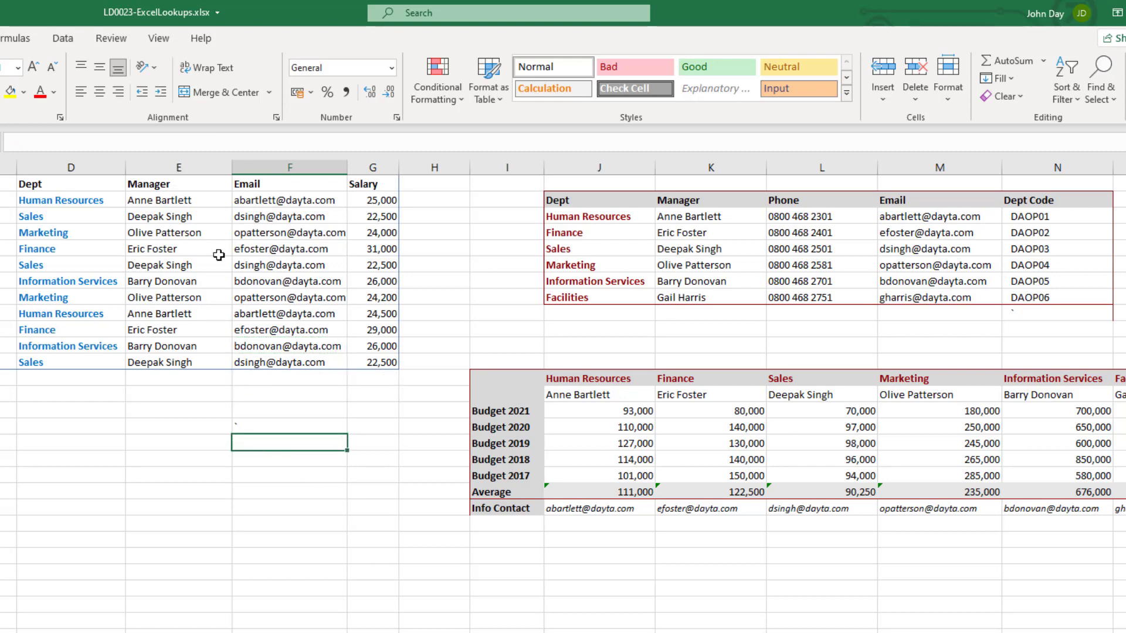
Try Human Resources as the department in D3, check its looked-up manager and email, and undo the change.
click(65, 217)
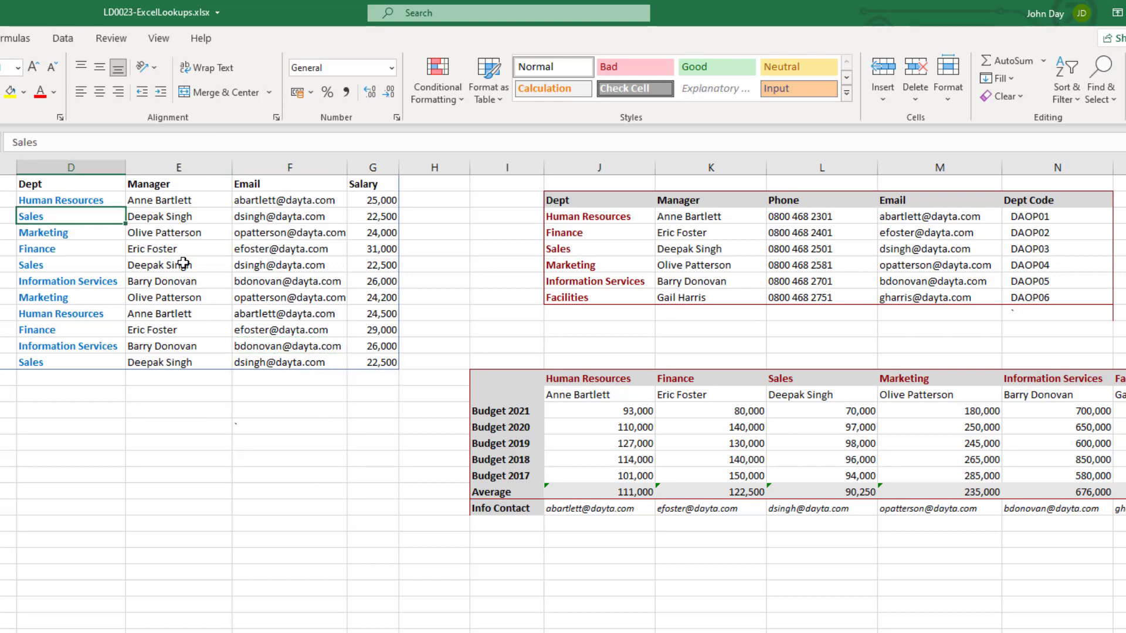
text(Hum)
key(Return)
key(Up)
key(Right)
key(Right)
key(Left)
key(ctrl+z)
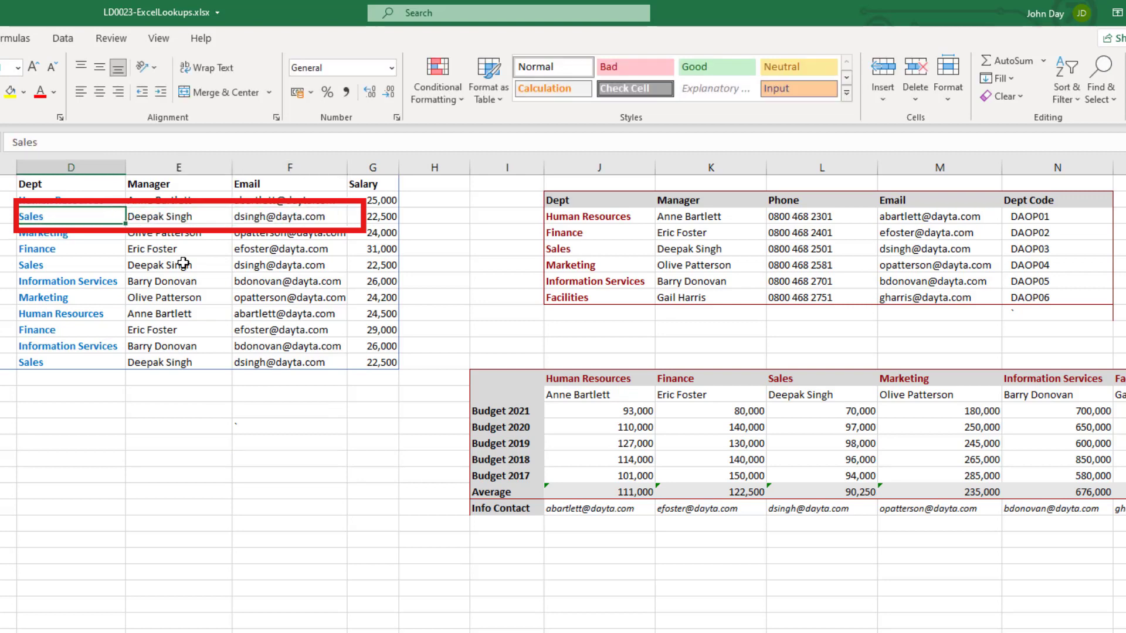
Replace the Human Resources manager's name in K3 of the department table with a different name.
click(681, 218)
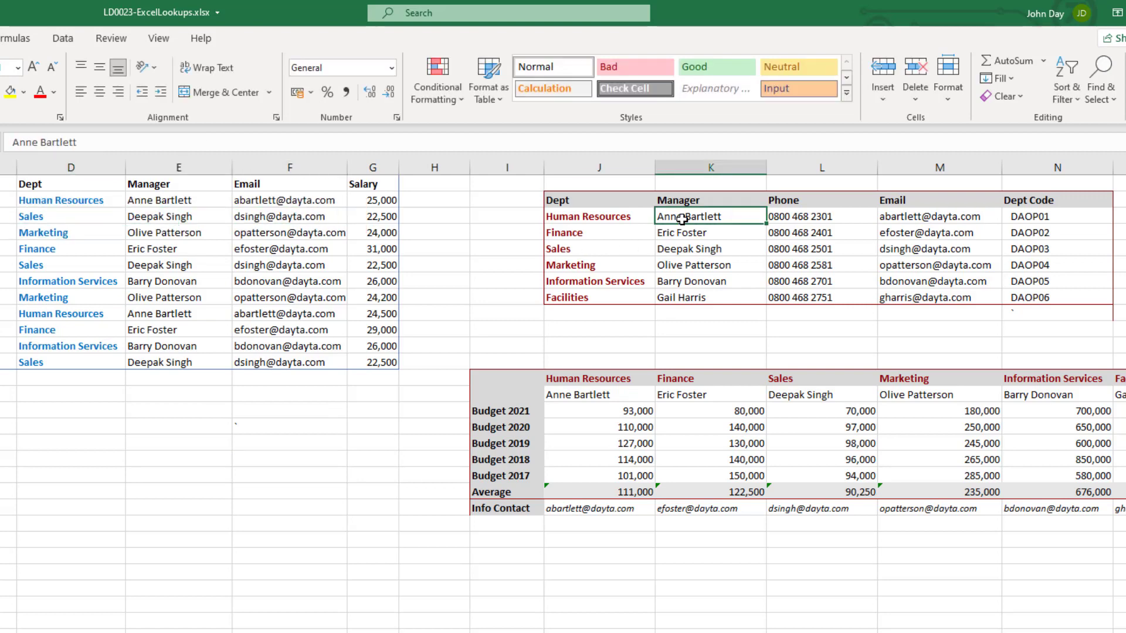
text(Sid Smith)
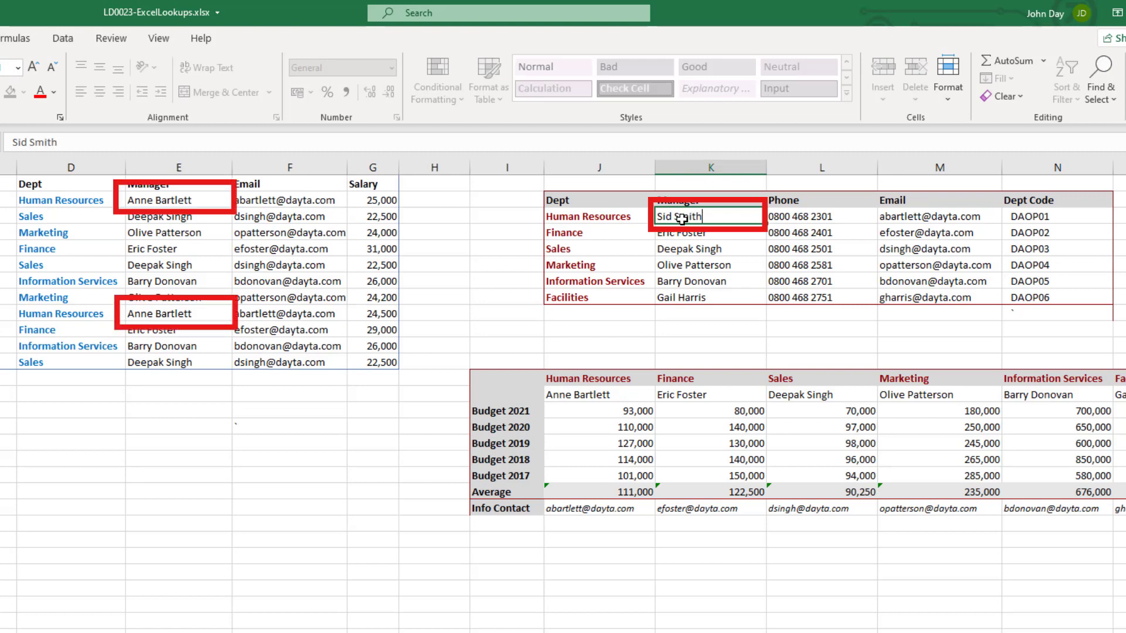
key(Return)
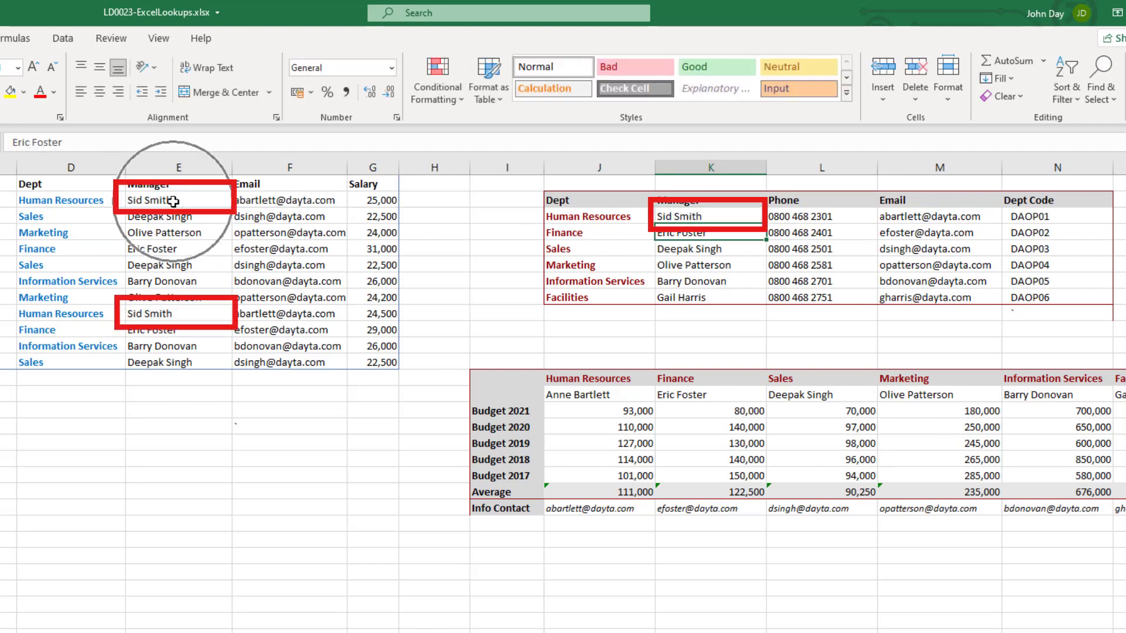
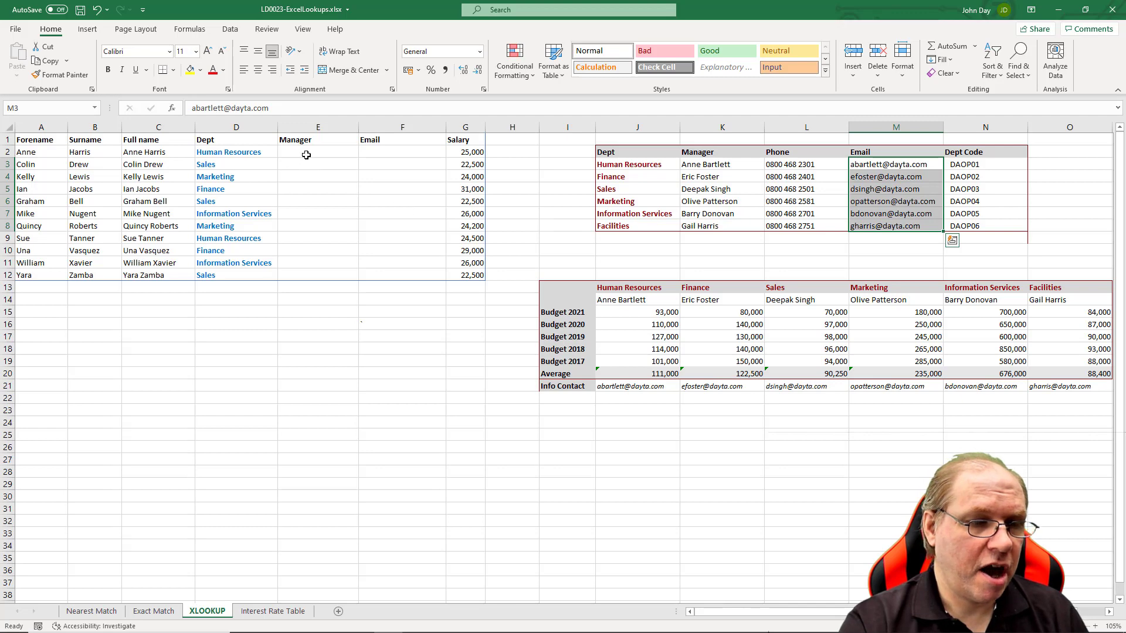
Start an XLOOKUP formula in E2 of the XLOOKUP sheet with D2 as the lookup_value.
click(308, 152)
text(=)
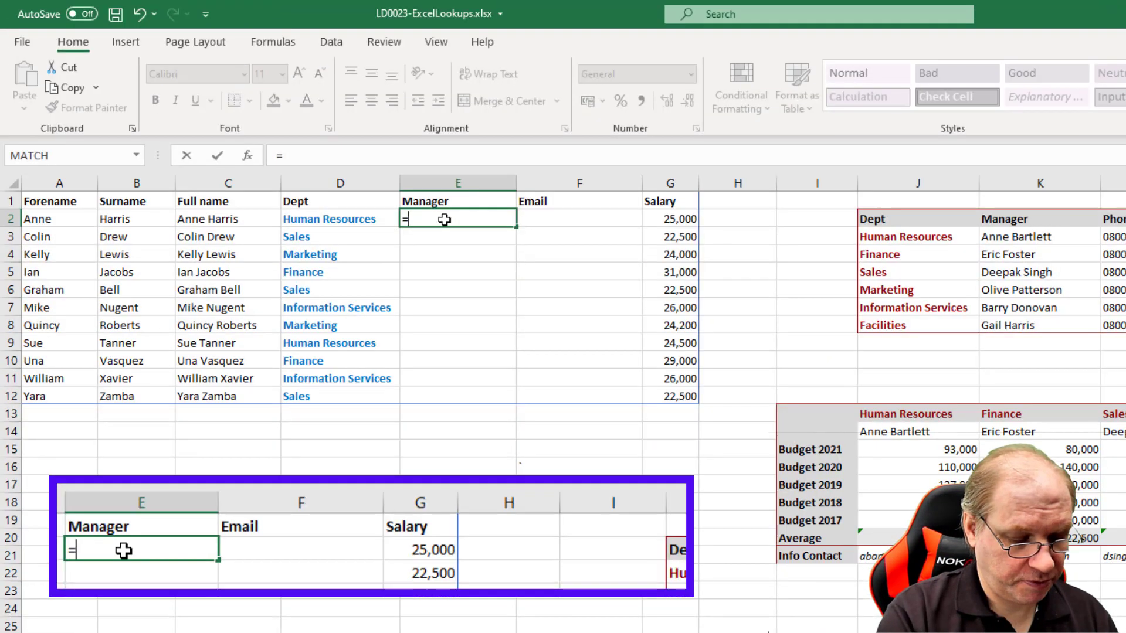
text(XL)
key(Tab)
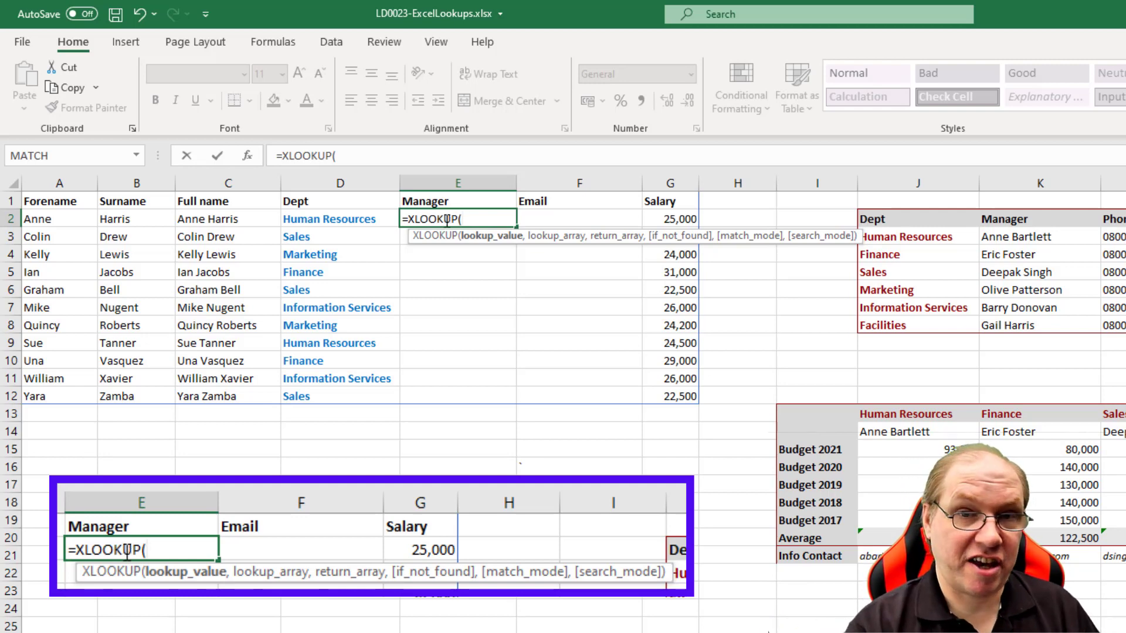
key(ctrl)
key(ctrl)
key(ctrl)
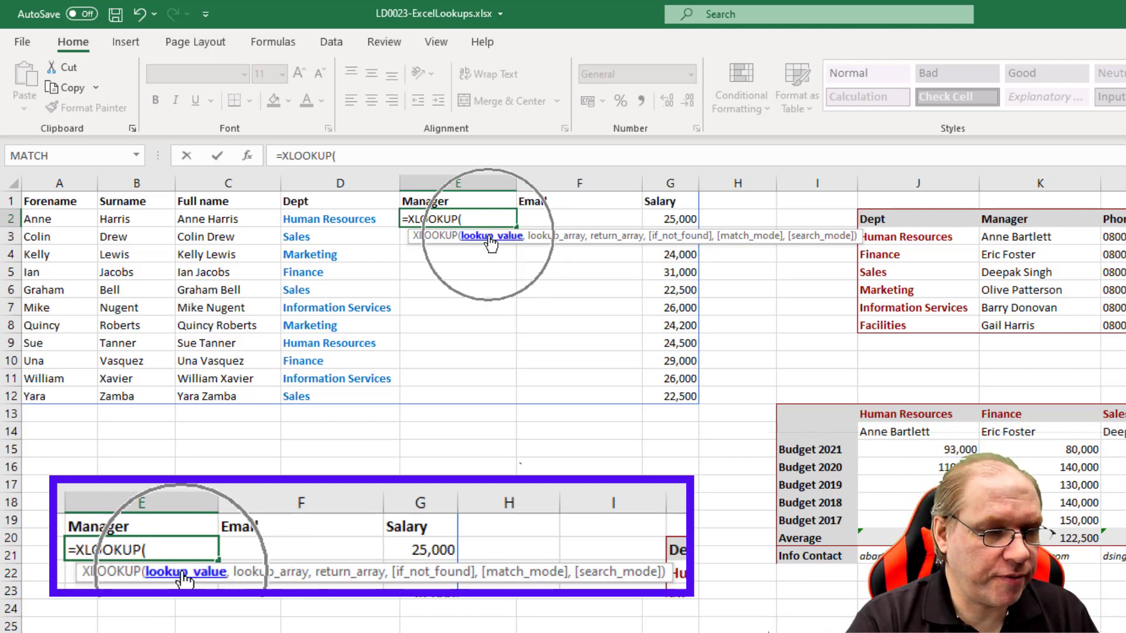
click(336, 218)
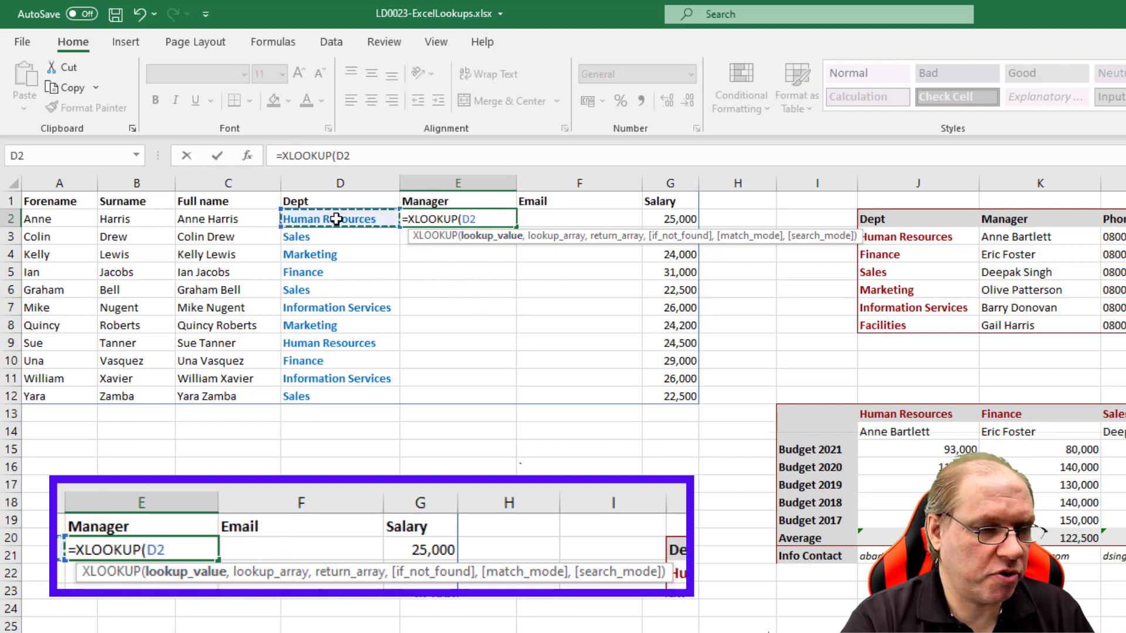
key(ctrl)
key(ctrl)
key(ctrl)
key(ctrl)
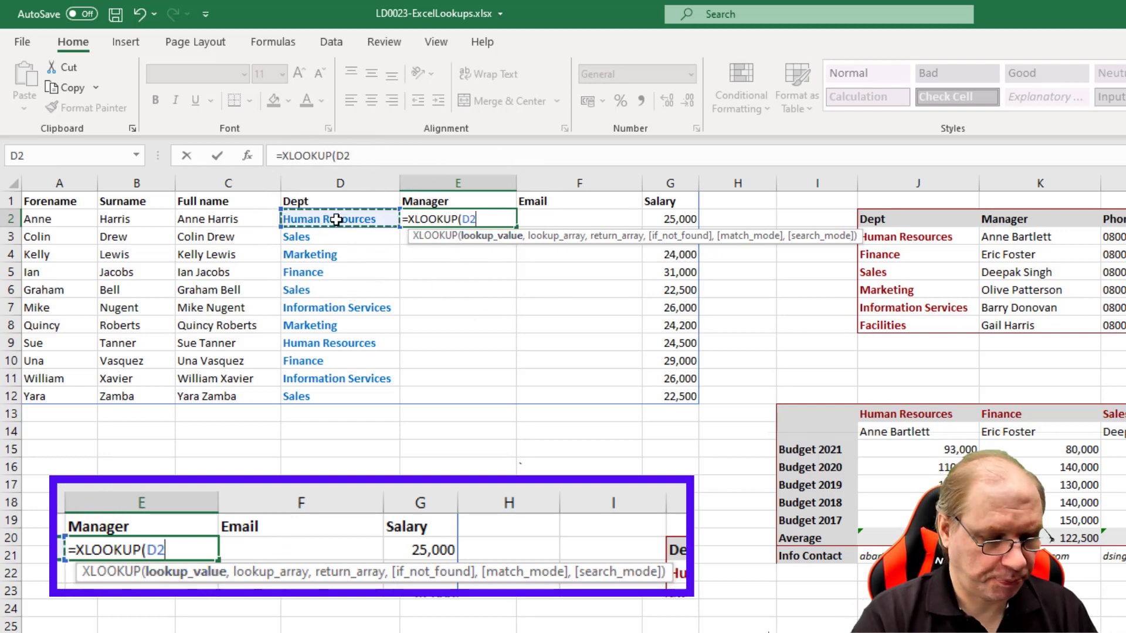
text(,)
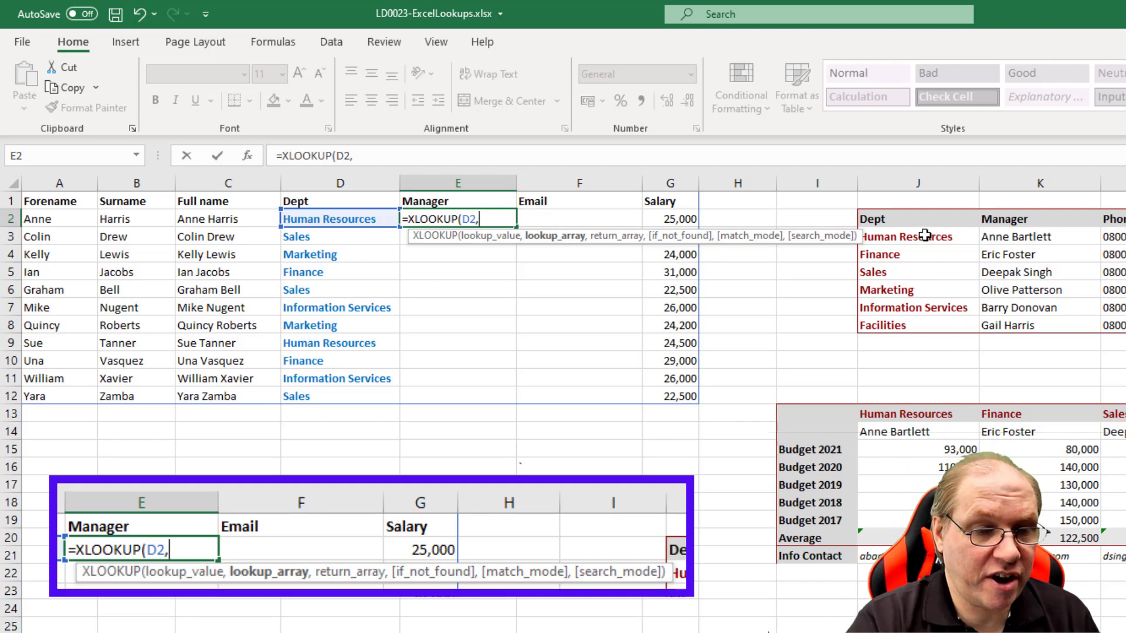
Try the vertical department list J3:J8 and the horizontal department headings J13:O13 as the lookup_array.
drag(925, 238, 926, 324)
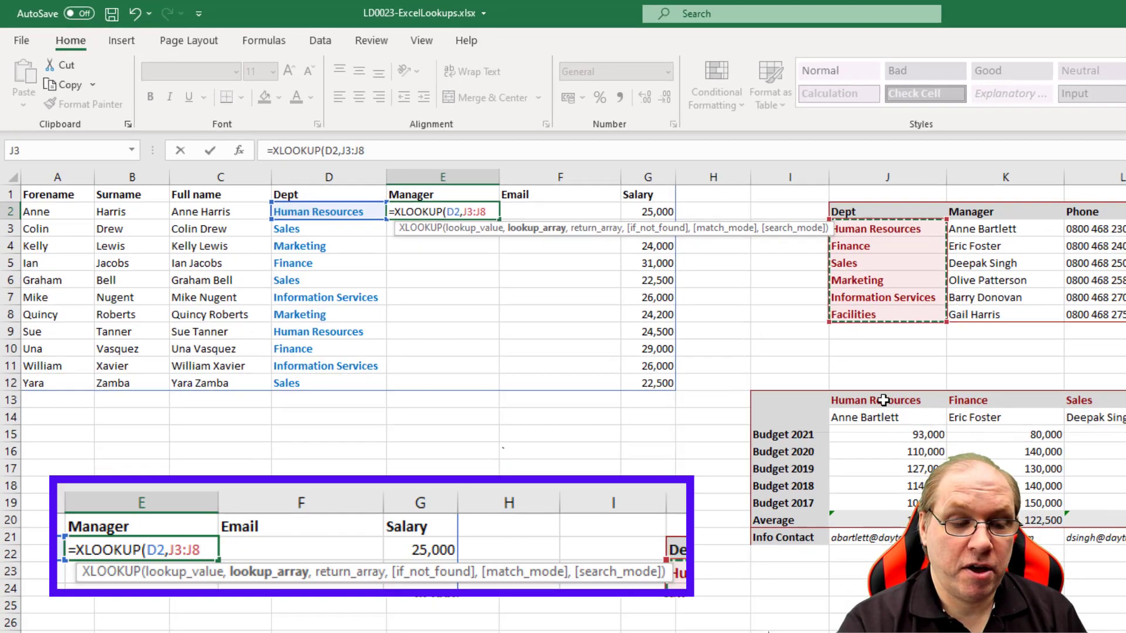
click(904, 414)
drag(669, 306, 1117, 307)
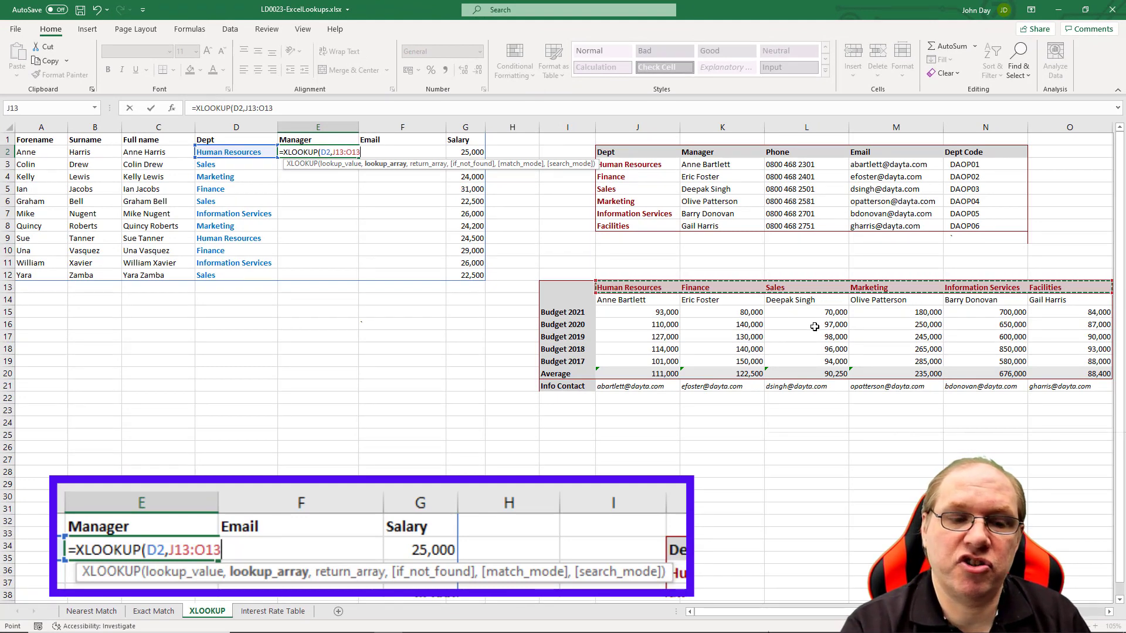
Set the XLOOKUP's lookup_array to the department names J3:J8 and its return_array to the managers K3:K8.
drag(651, 164, 650, 226)
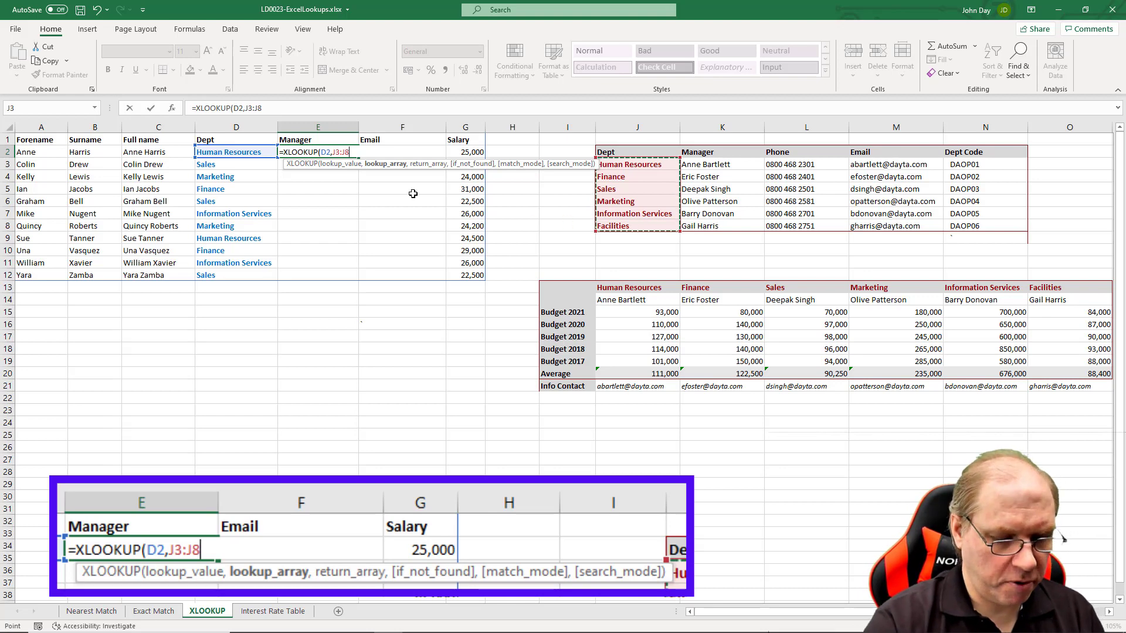
text(,)
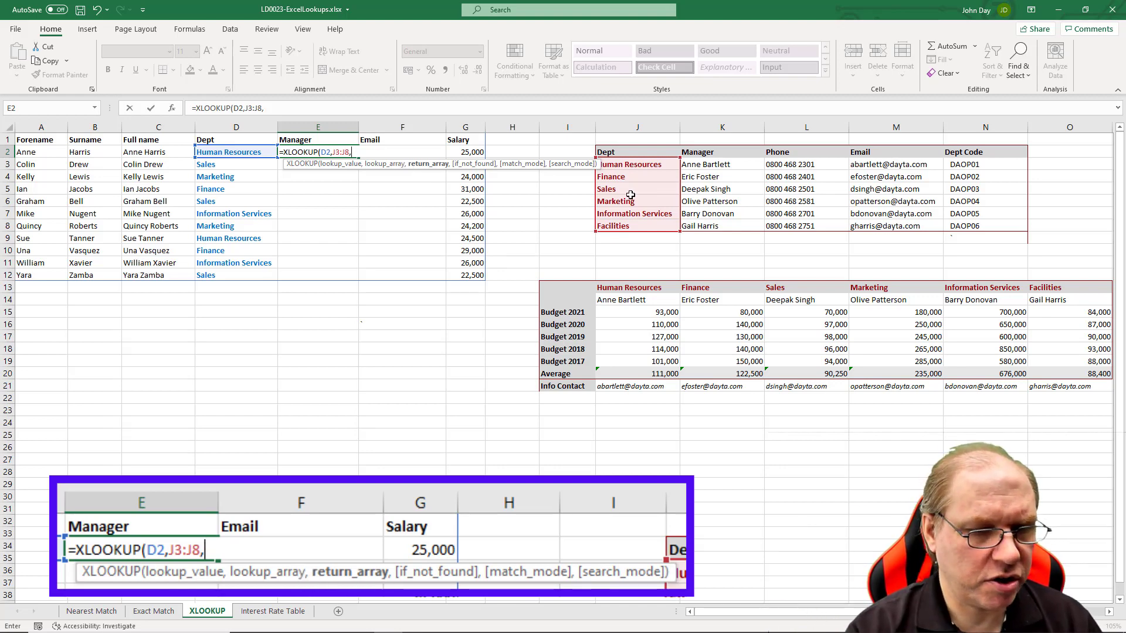
drag(722, 165, 722, 225)
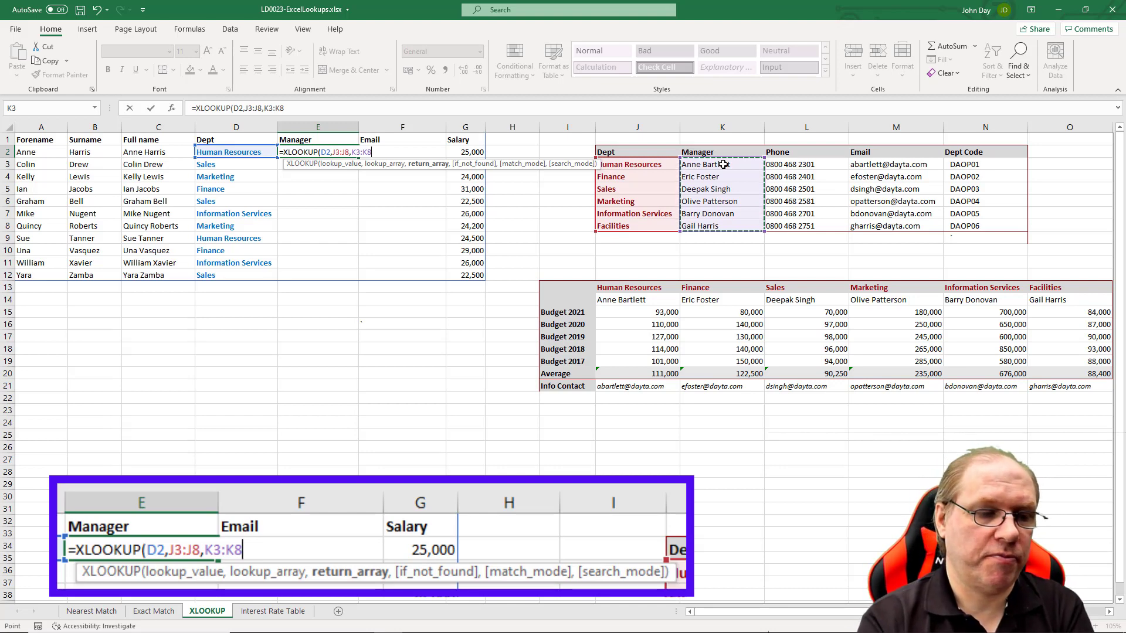
text(,)
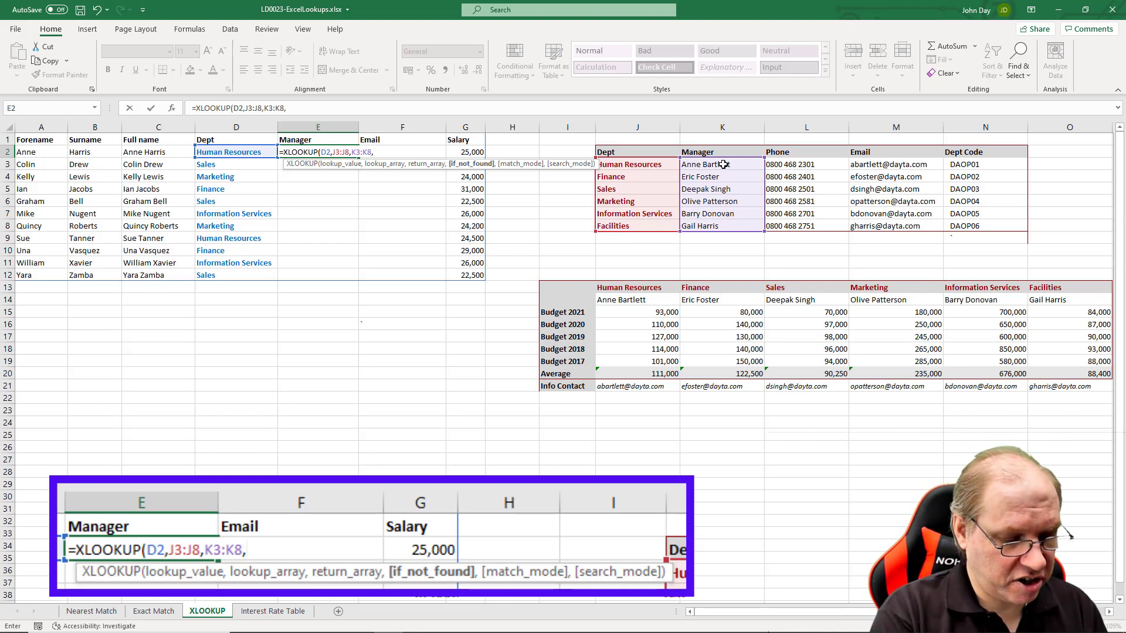
Set the XLOOKUP's if_not_found argument to "No Boss".
text("No )
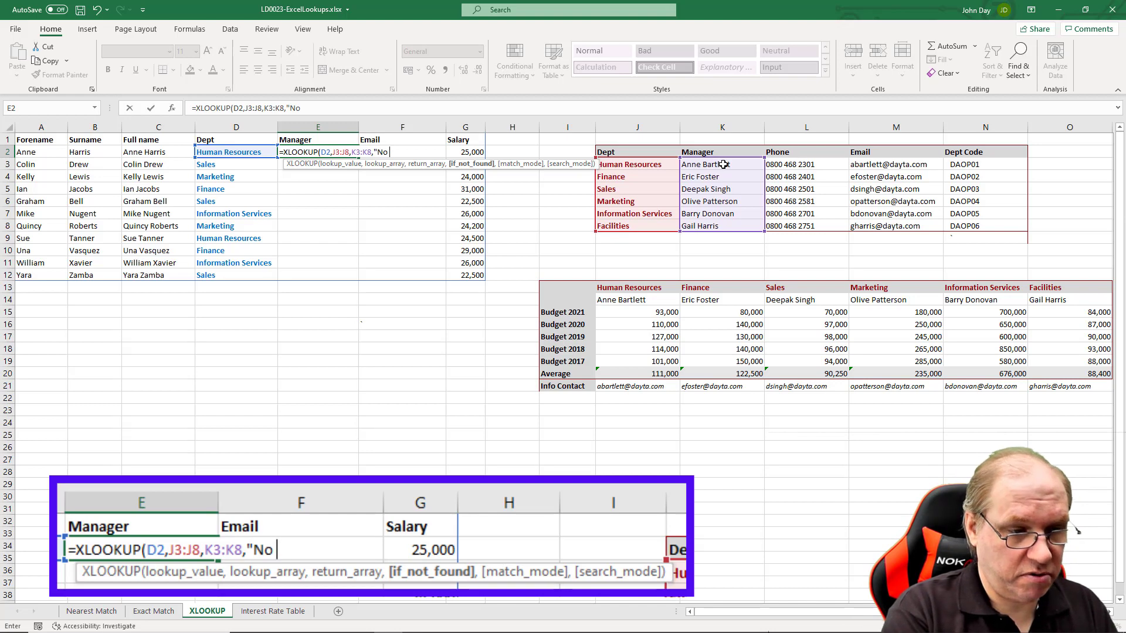
text(Boss")
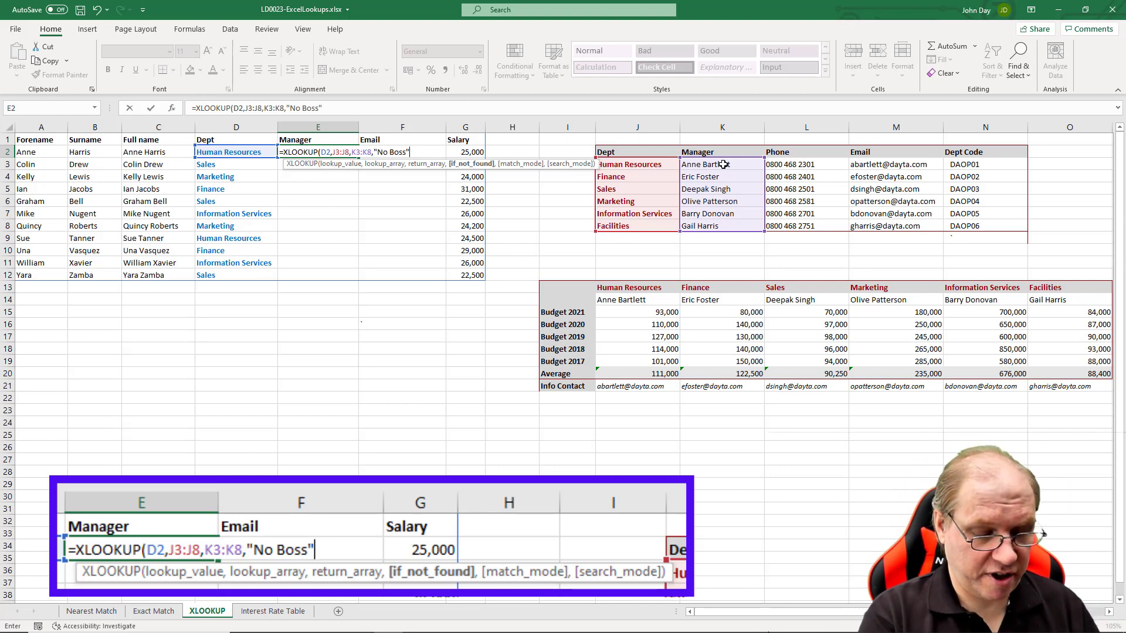
text(,)
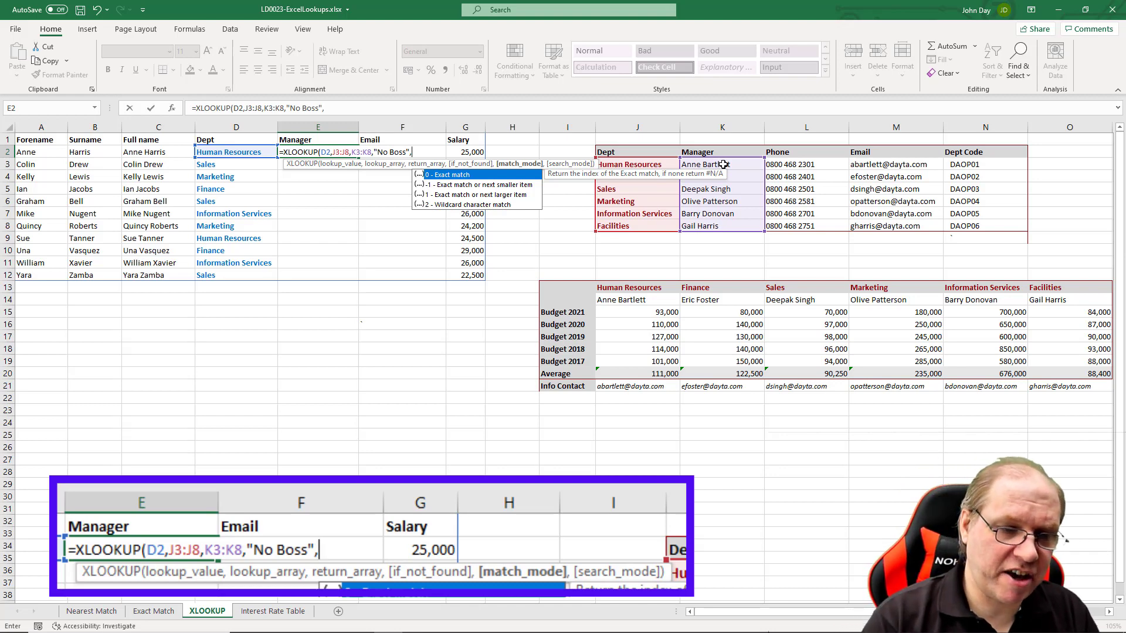
Compare the XLOOKUP's match_mode options and choose 0 - Exact match.
key(Down)
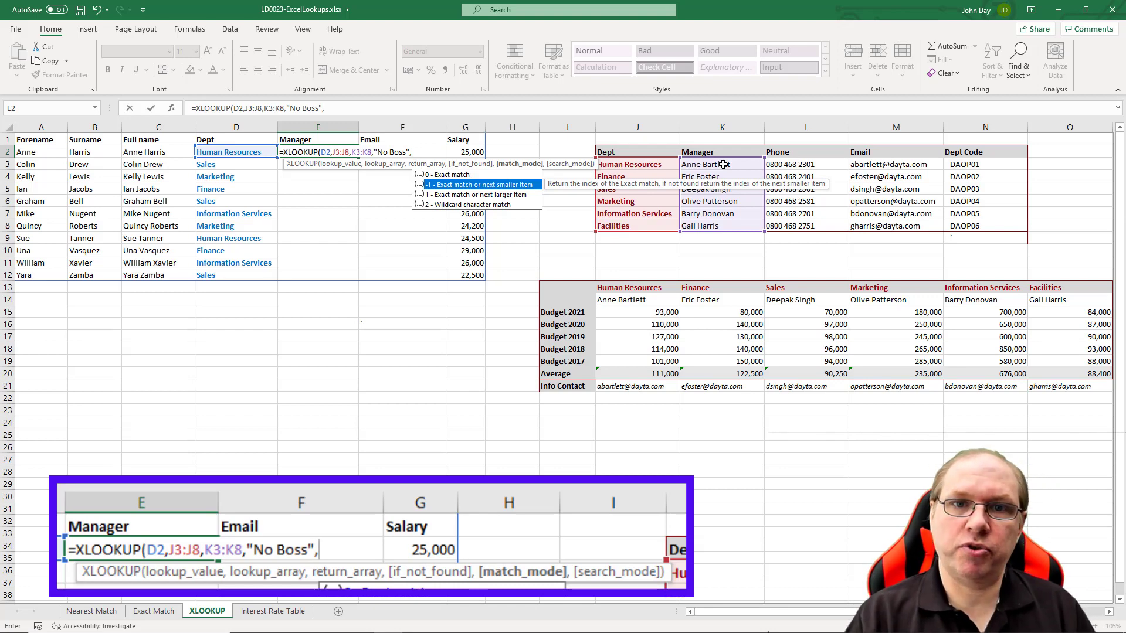
key(Up)
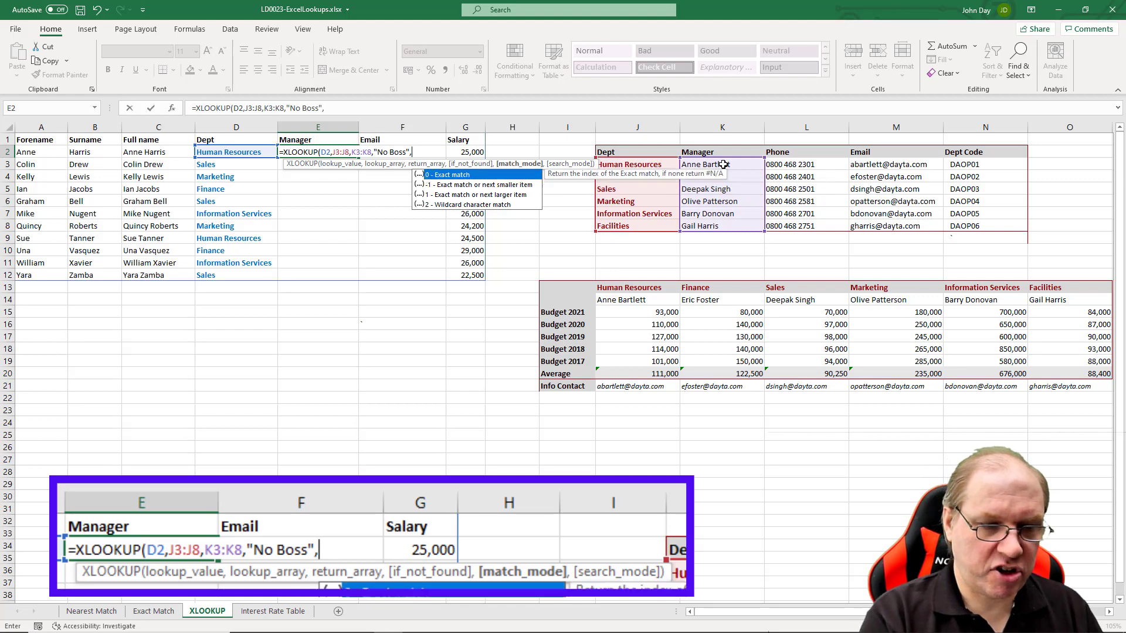
key(Down)
key(Down)
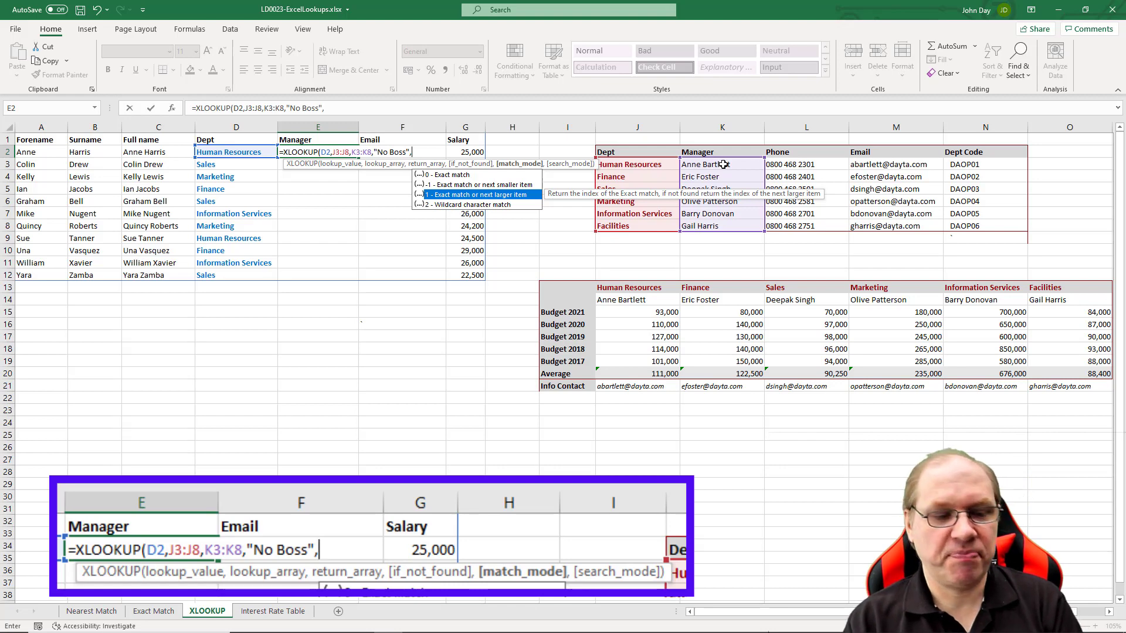
key(Down)
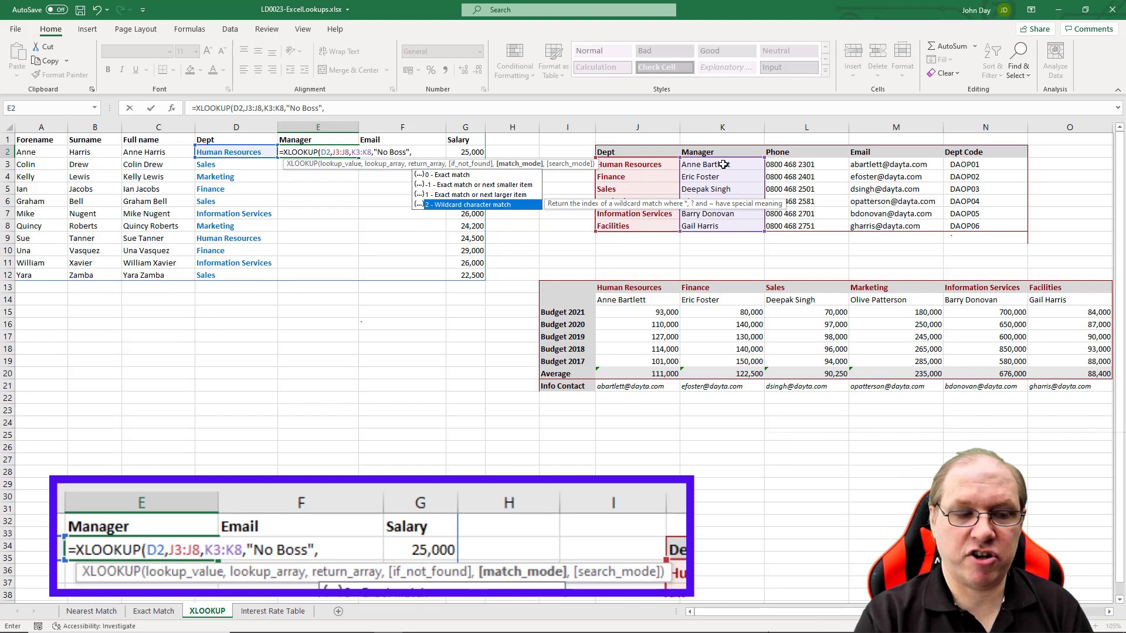
key(Up)
key(Up)
key(Up)
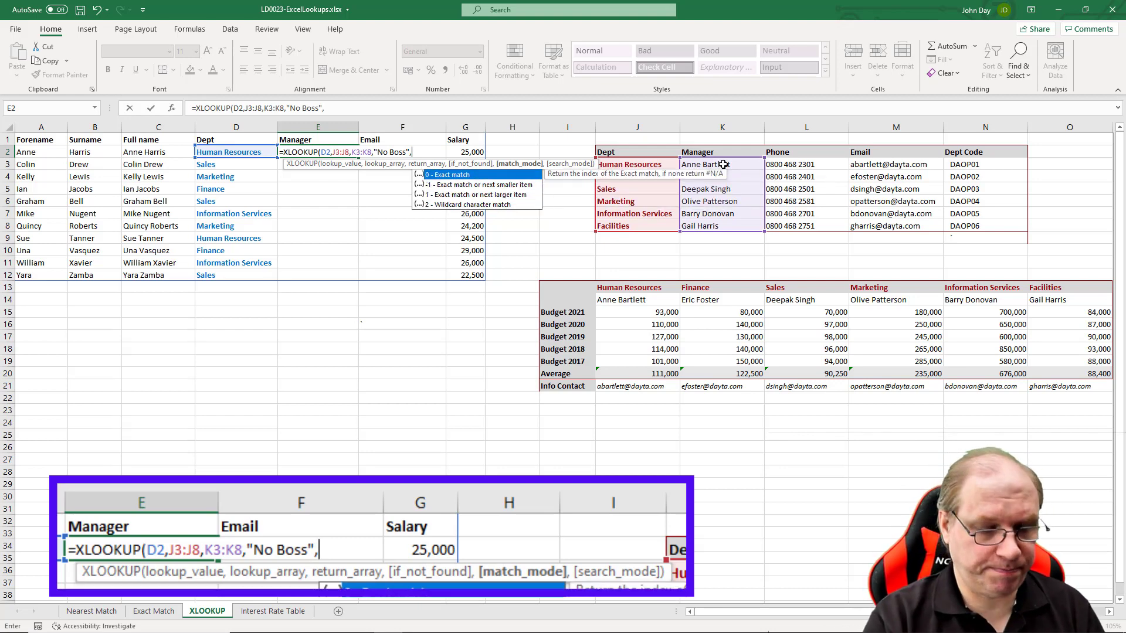
key(Tab)
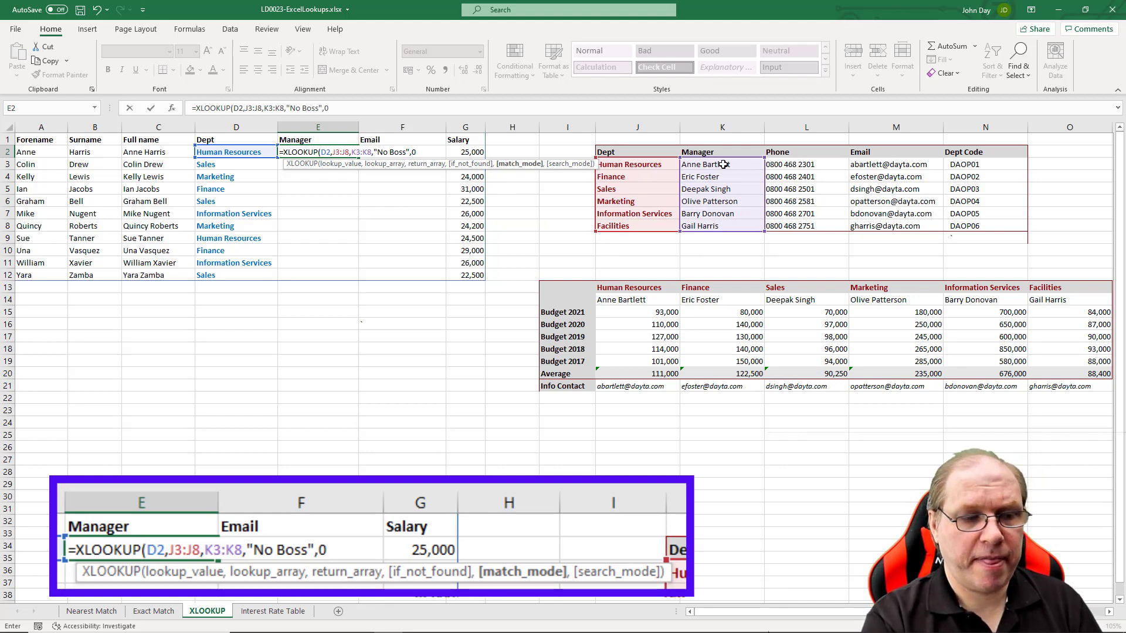
Examine the XLOOKUP's search_mode options, covering first-to-last, last-to-first and both binary searches.
text(,)
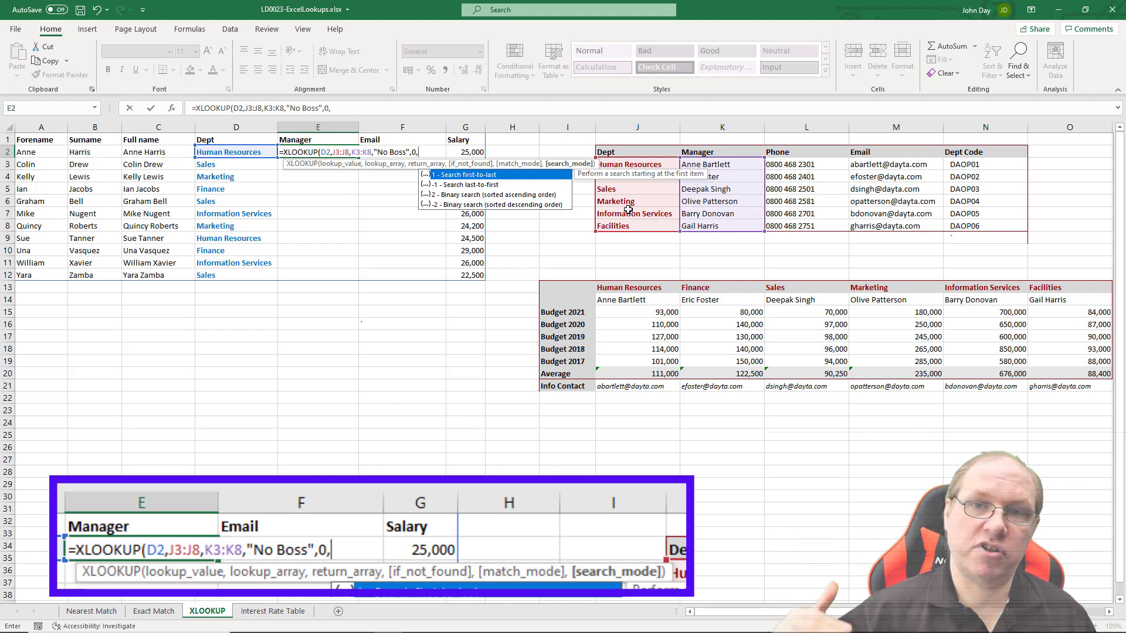
key(Down)
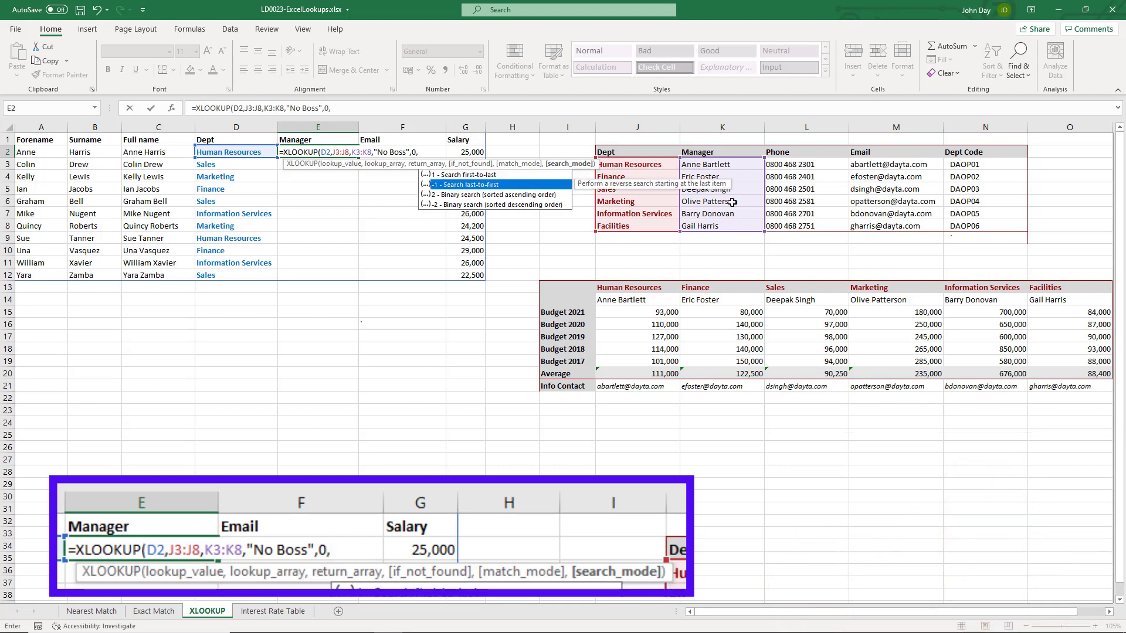
key(Down)
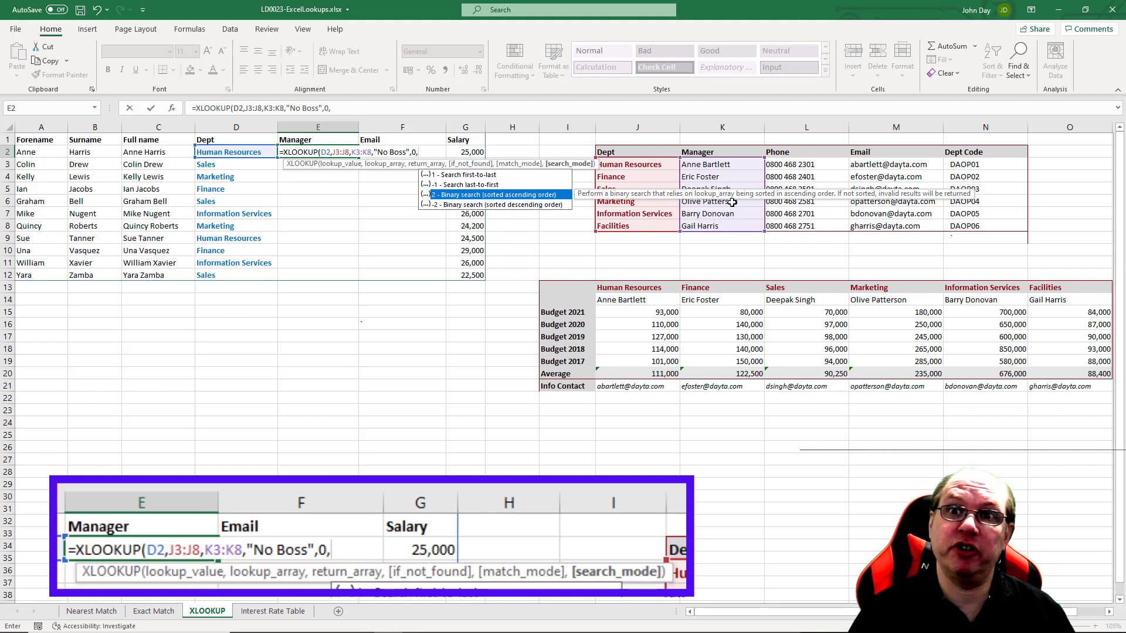
key(Down)
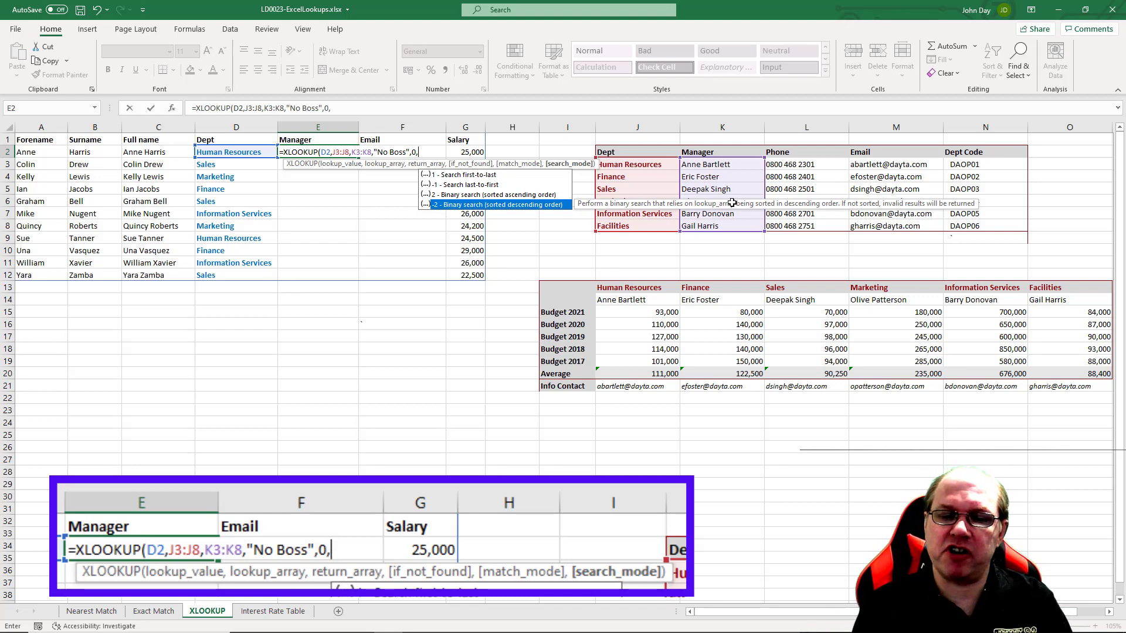
key(Up)
key(Down)
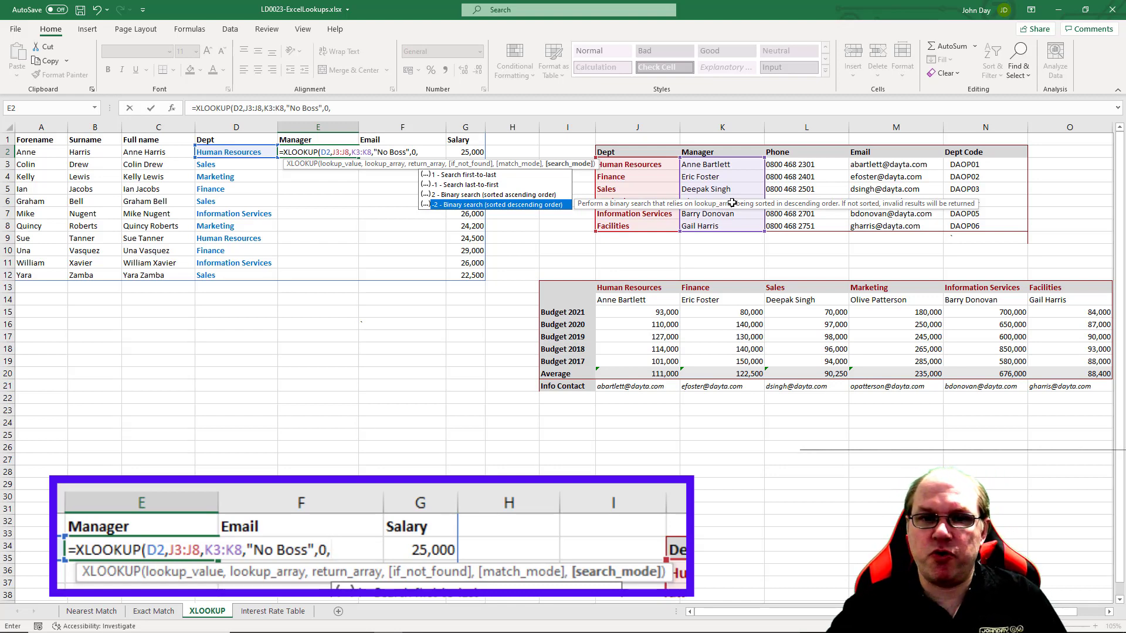
key(Up)
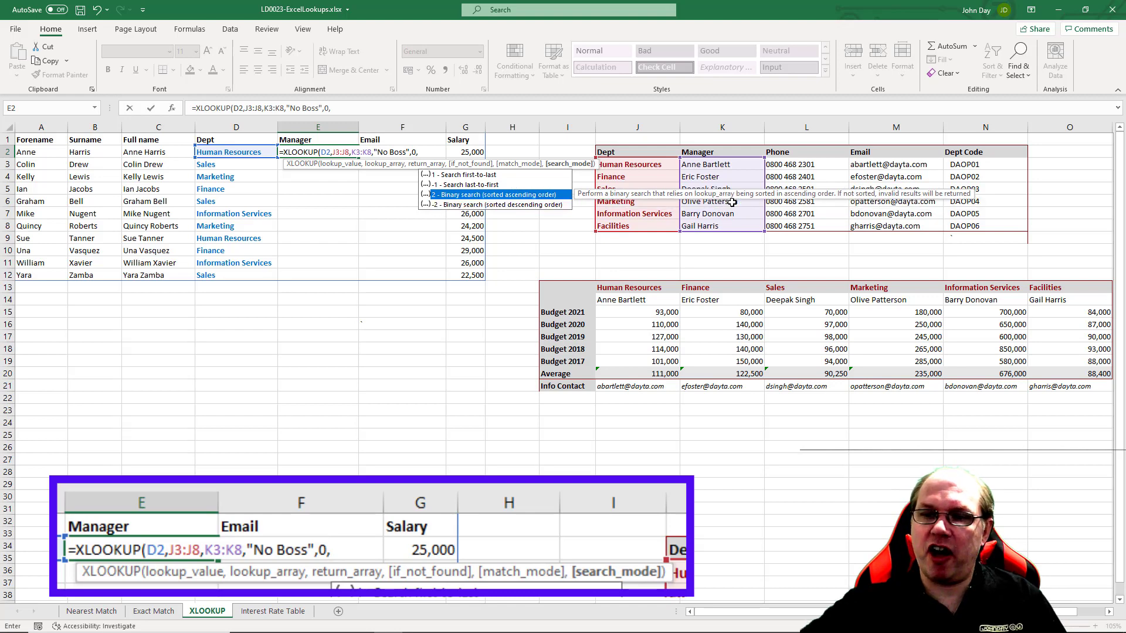
key(Down)
key(Up)
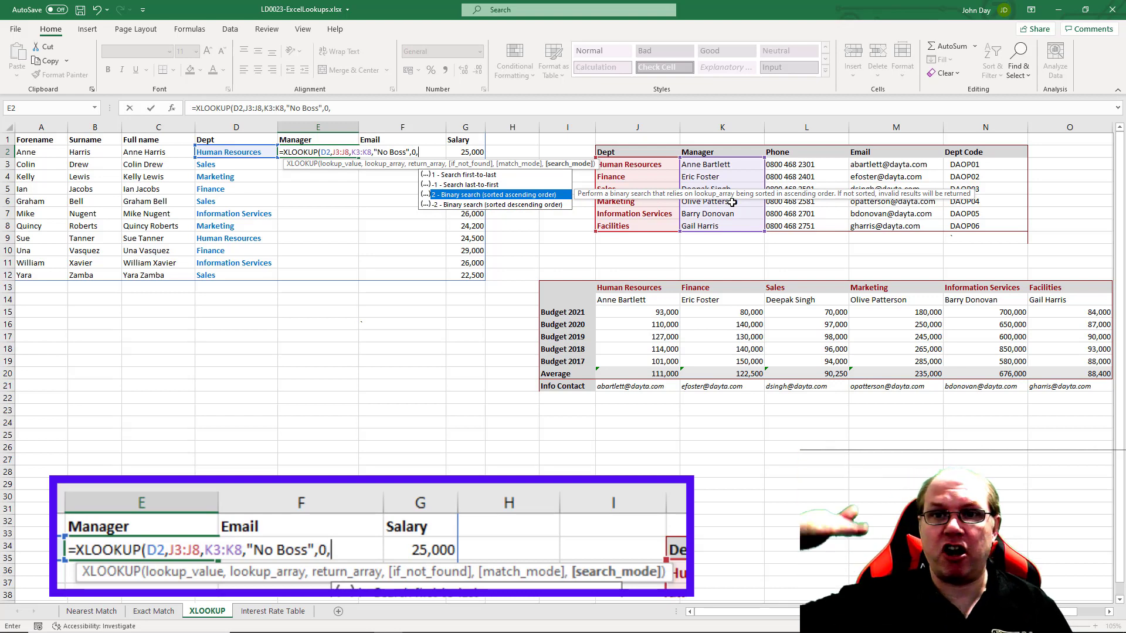
key(Up)
key(Up)
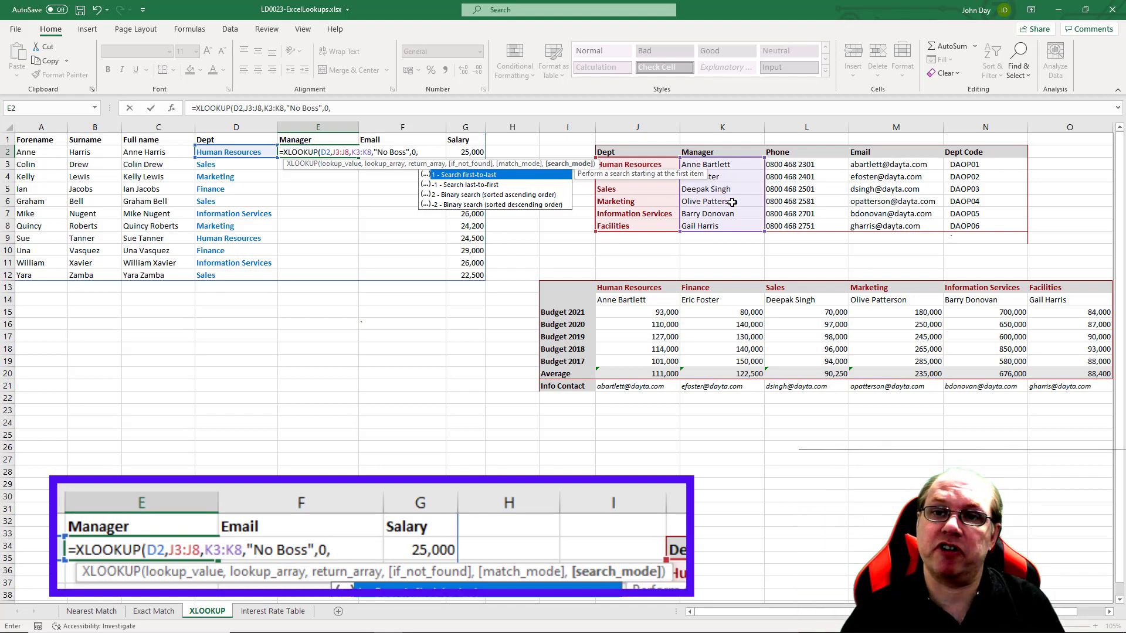
Set search_mode to 1 (search first-to-last) and complete the XLOOKUP formula in E2, keeping E2 selected.
text(1)
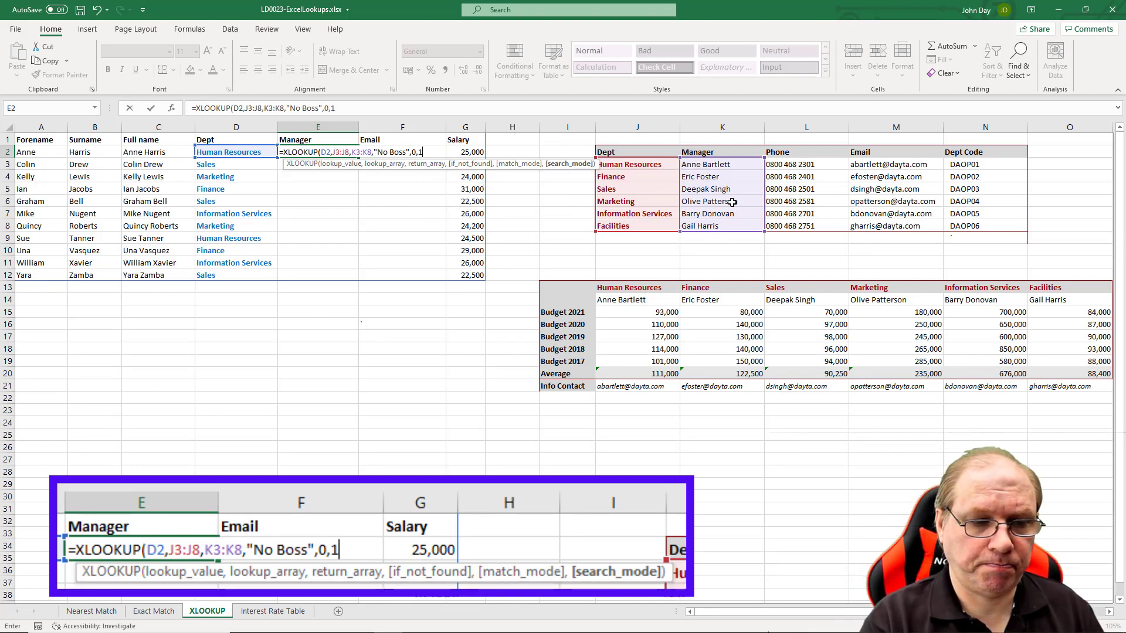
text())
key(ctrl+Return)
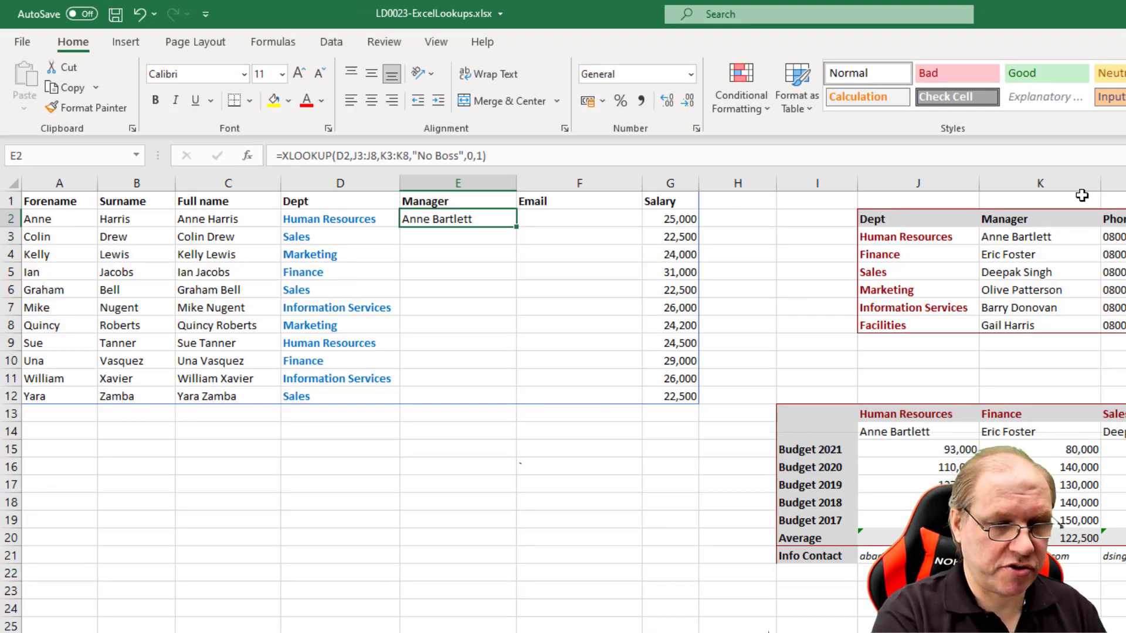
Sort the department table by the Manager column in ascending order.
click(1044, 217)
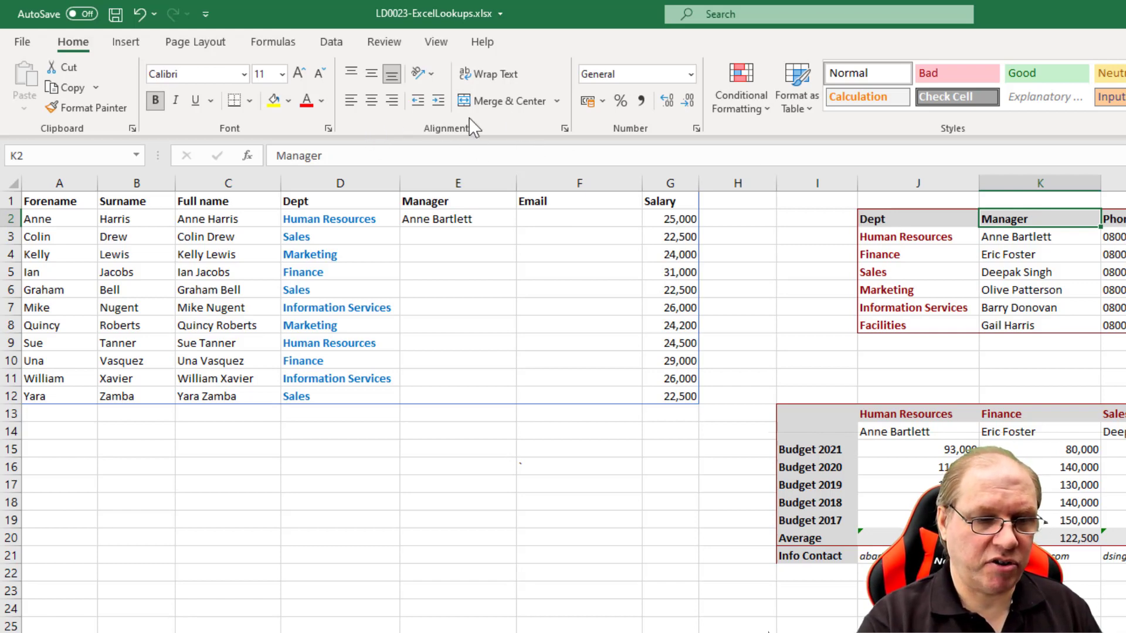
click(333, 43)
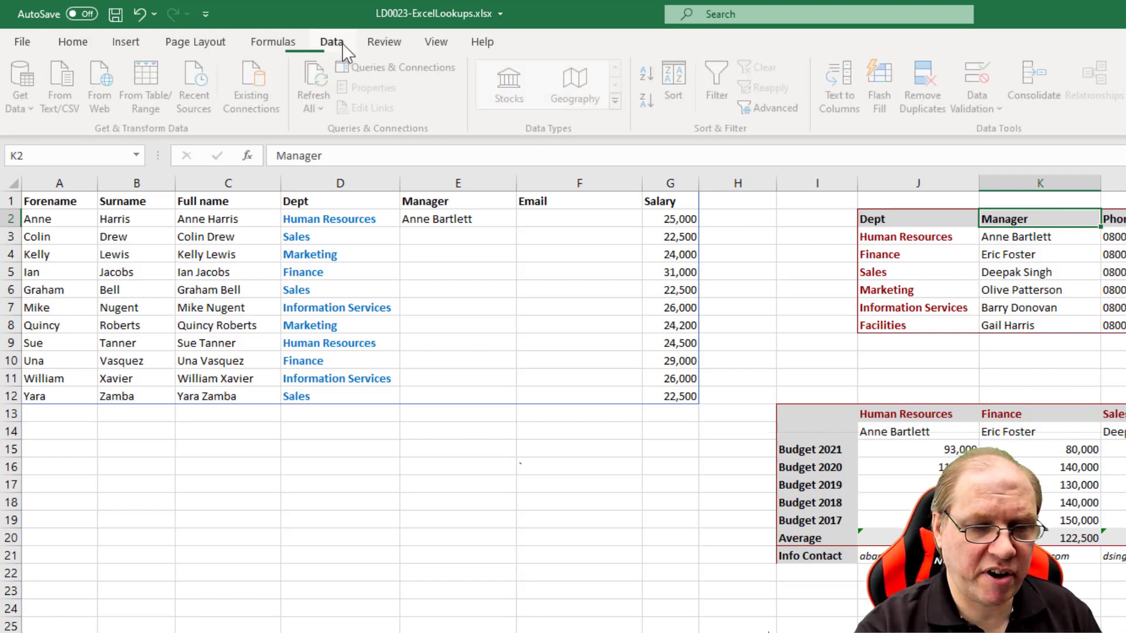
click(652, 73)
click(1042, 255)
Sort the department table by the Phone column in ascending order, and undo the last sort.
click(1113, 219)
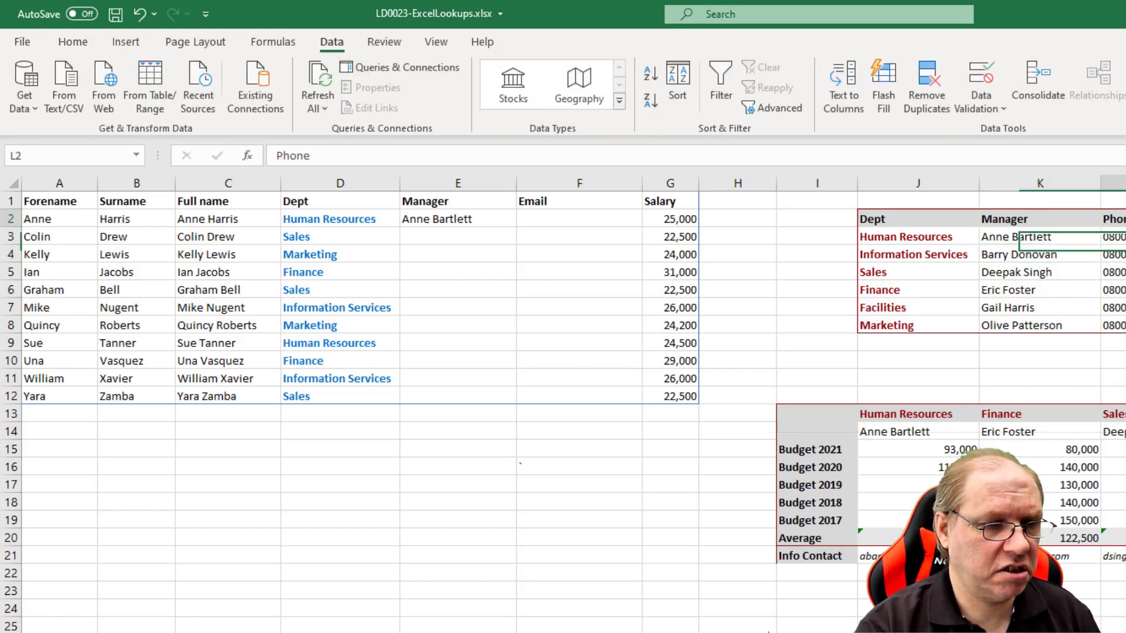
click(652, 73)
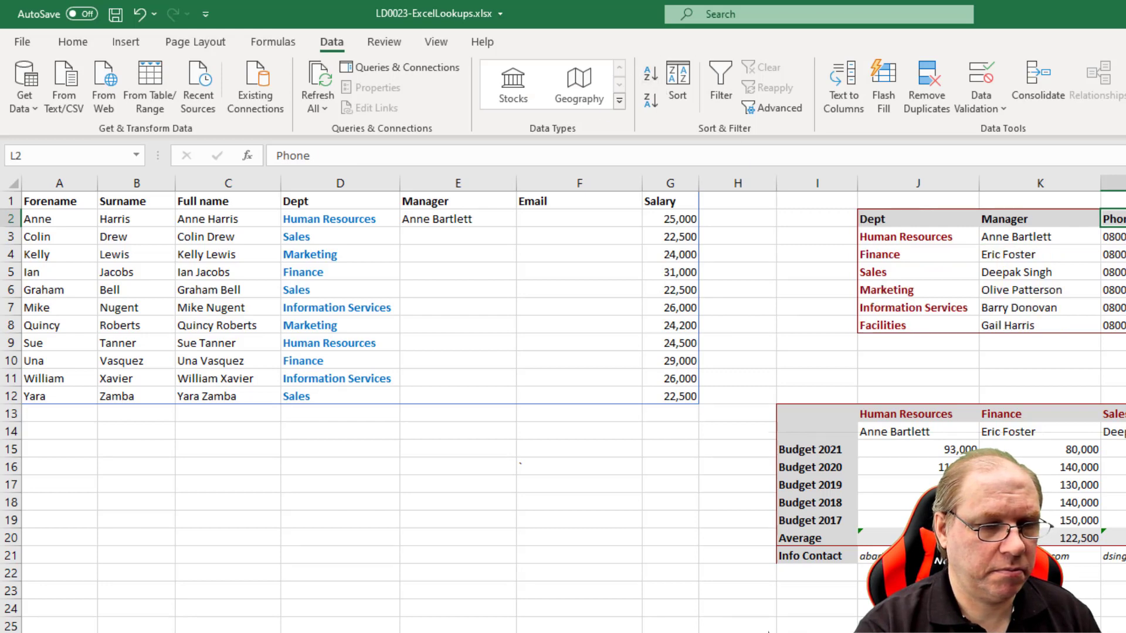
click(1124, 219)
click(648, 75)
key(ctrl+z)
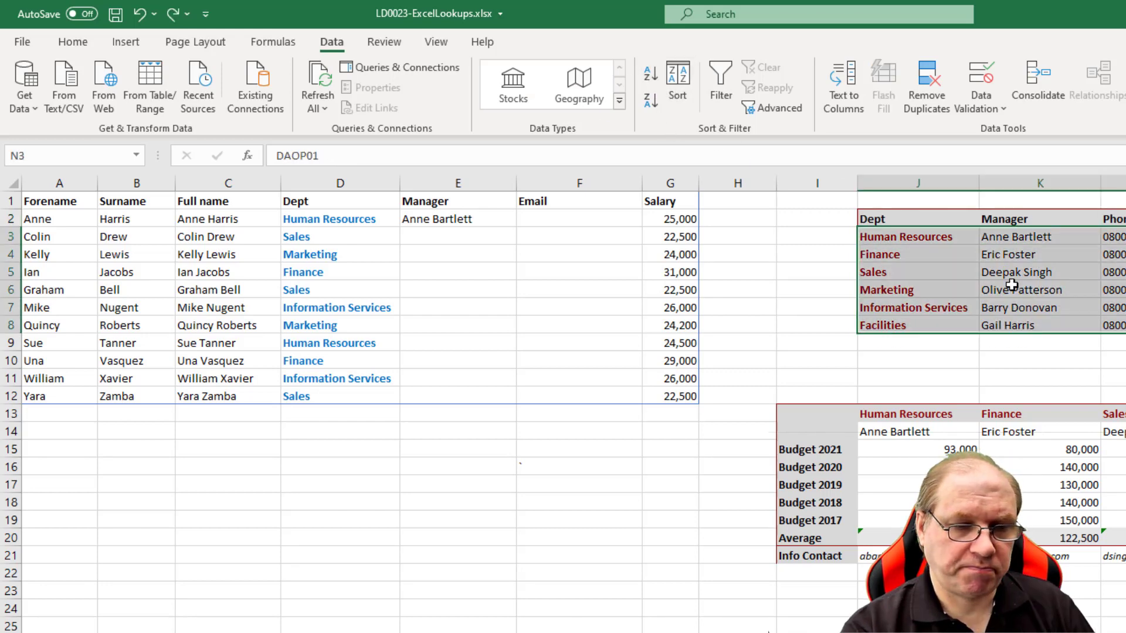
click(1011, 286)
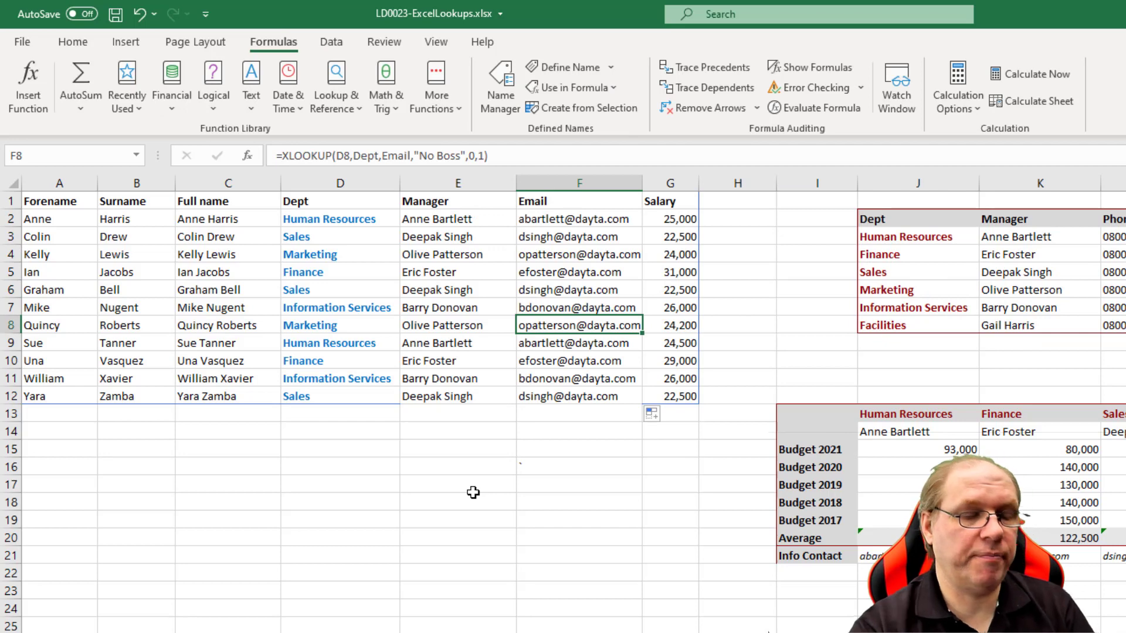